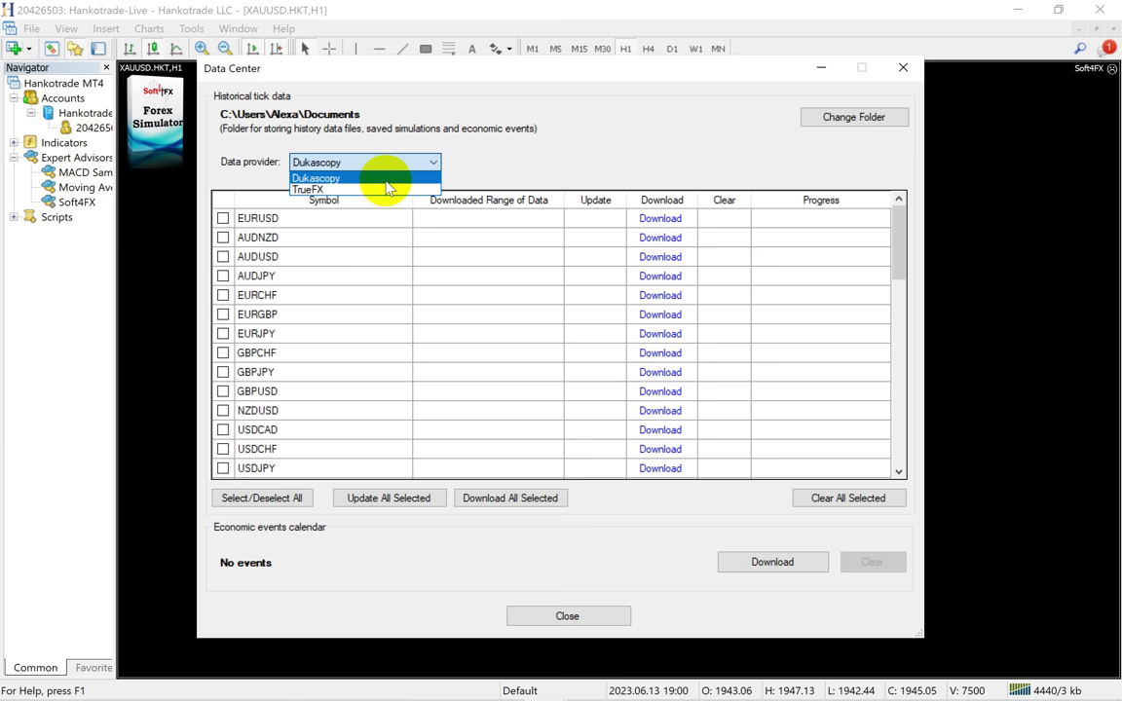
Step: Using Dukascopy as the data provider, download the last 1 year of XAUUSD tick data, overwriting the existing history
left_click(387, 182)
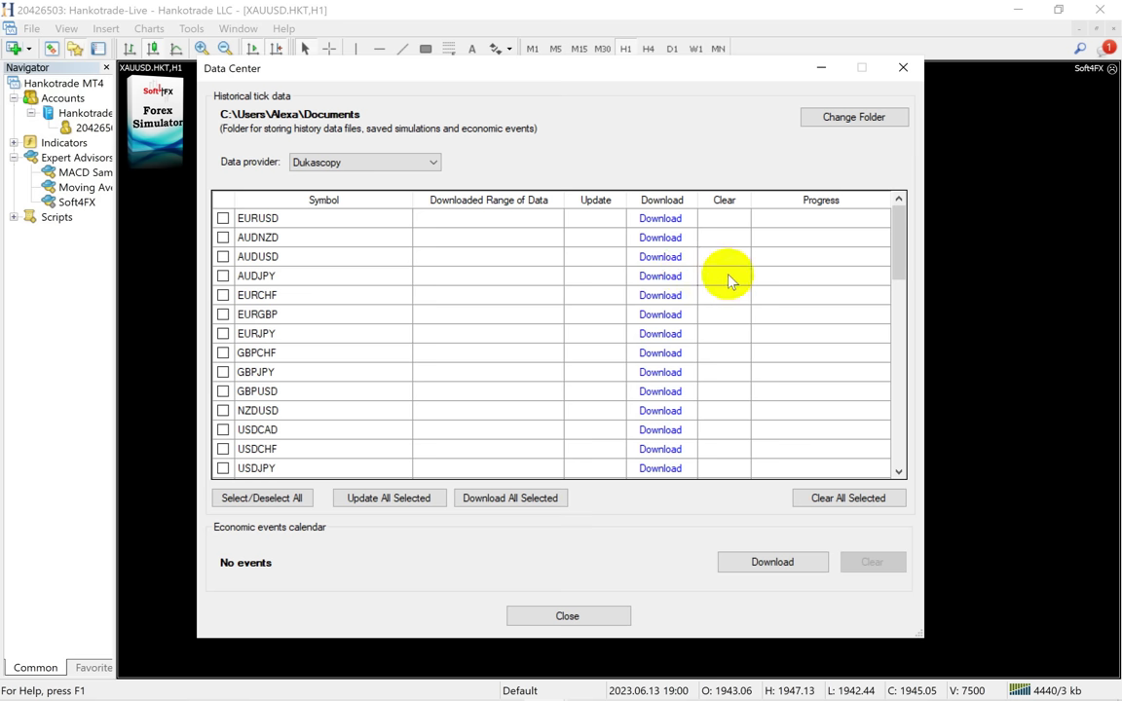
scroll(728, 283, "down", 4)
scroll(731, 280, "down", 6)
scroll(729, 281, "up", 10)
scroll(722, 261, "down", 6)
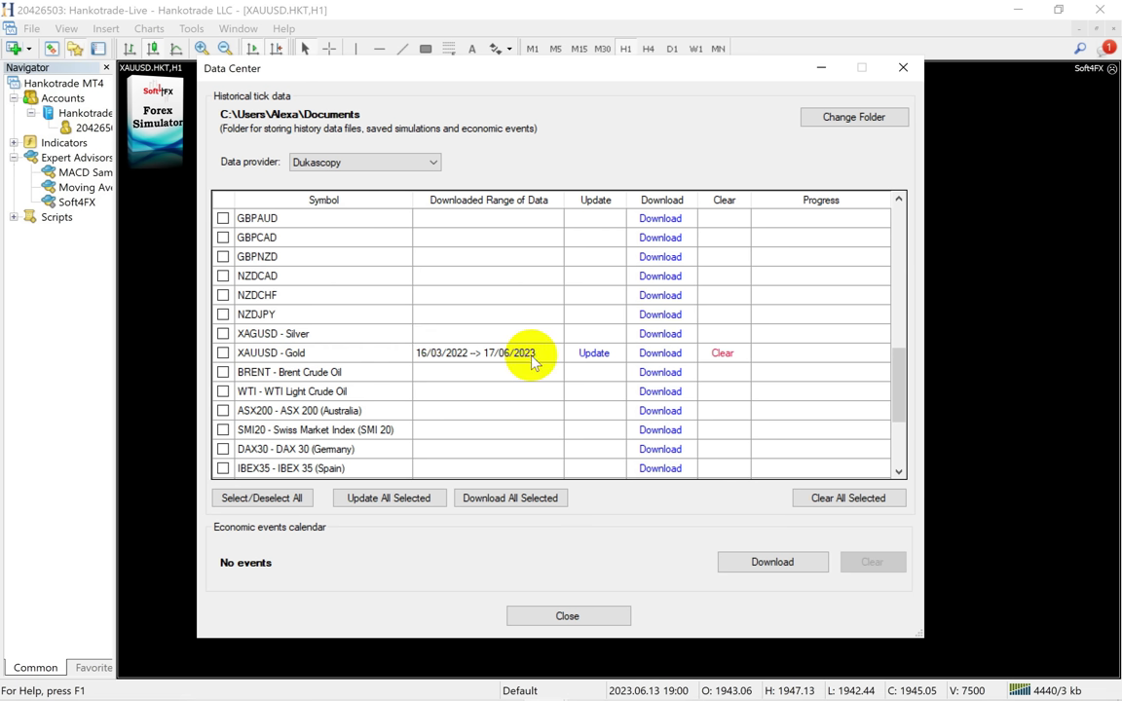
double_click(499, 355)
left_click(498, 355)
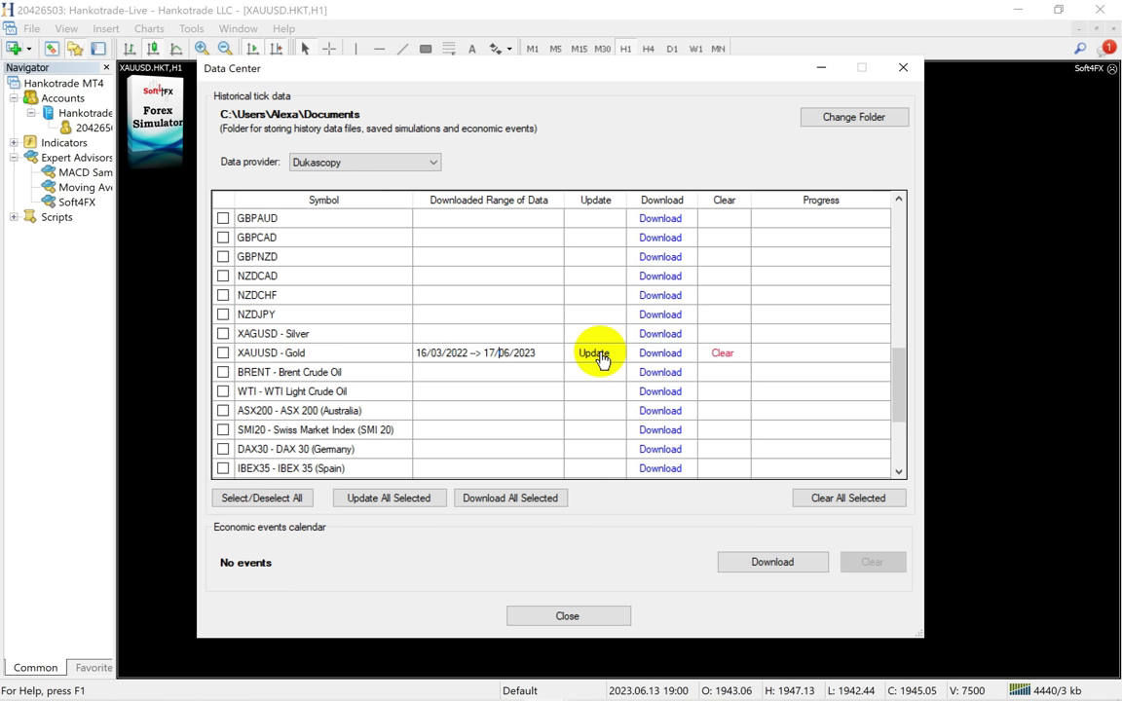
left_click(661, 357)
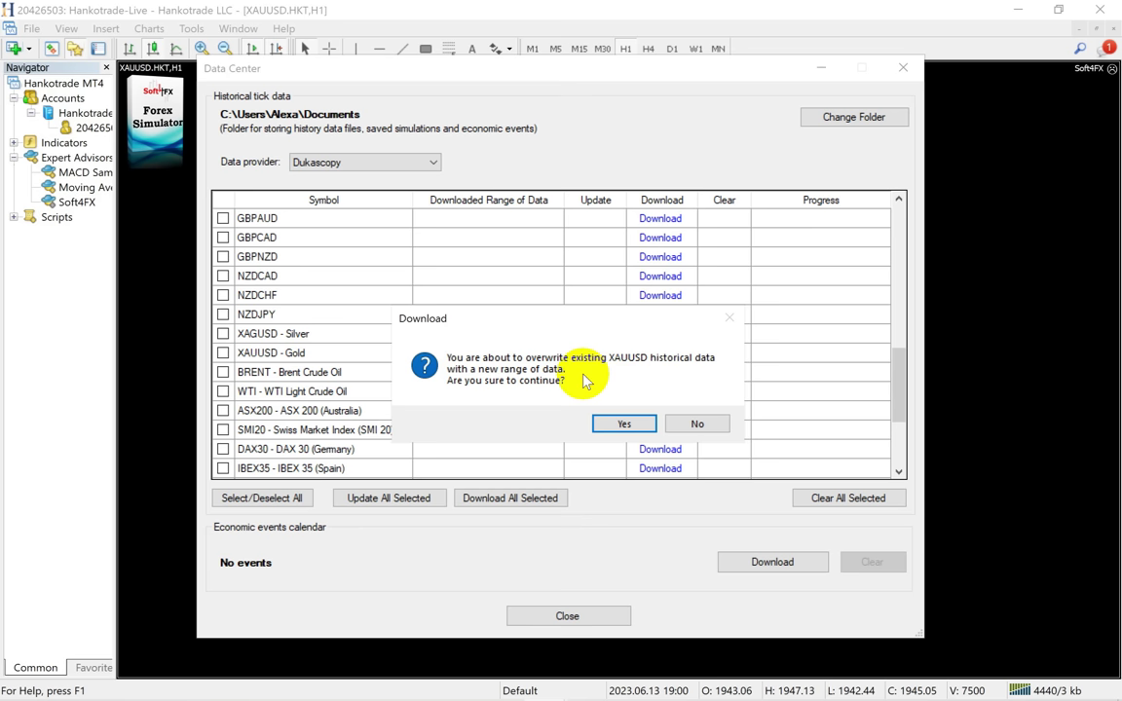
left_click(599, 425)
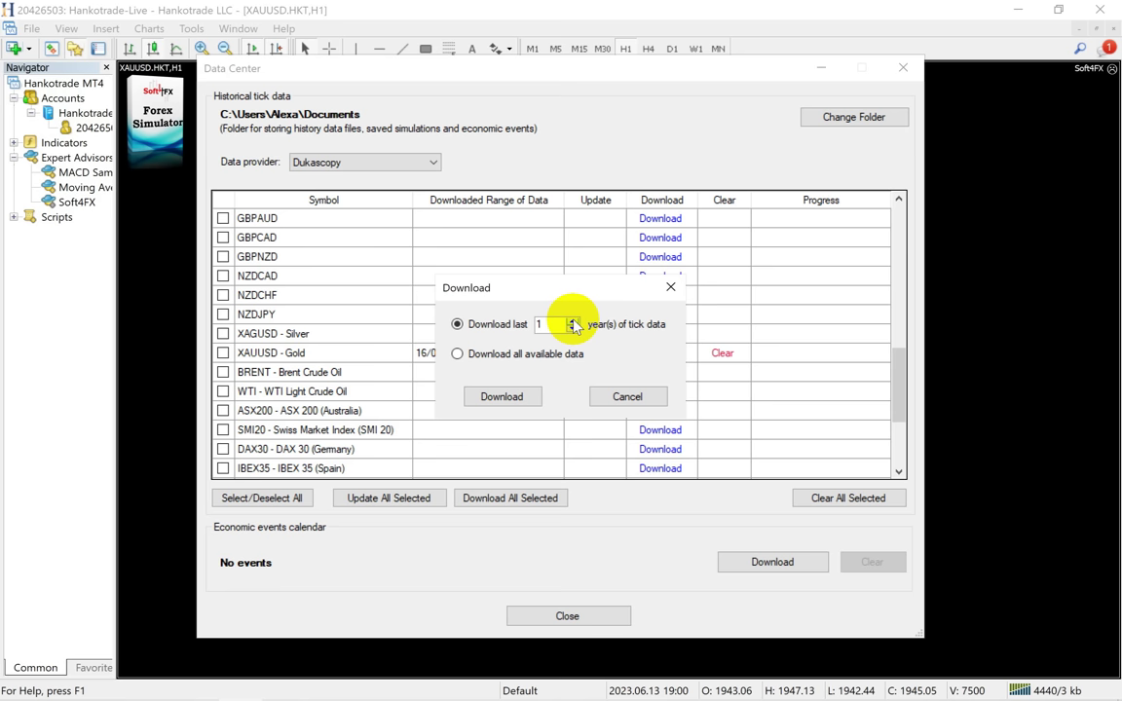
left_click(500, 398)
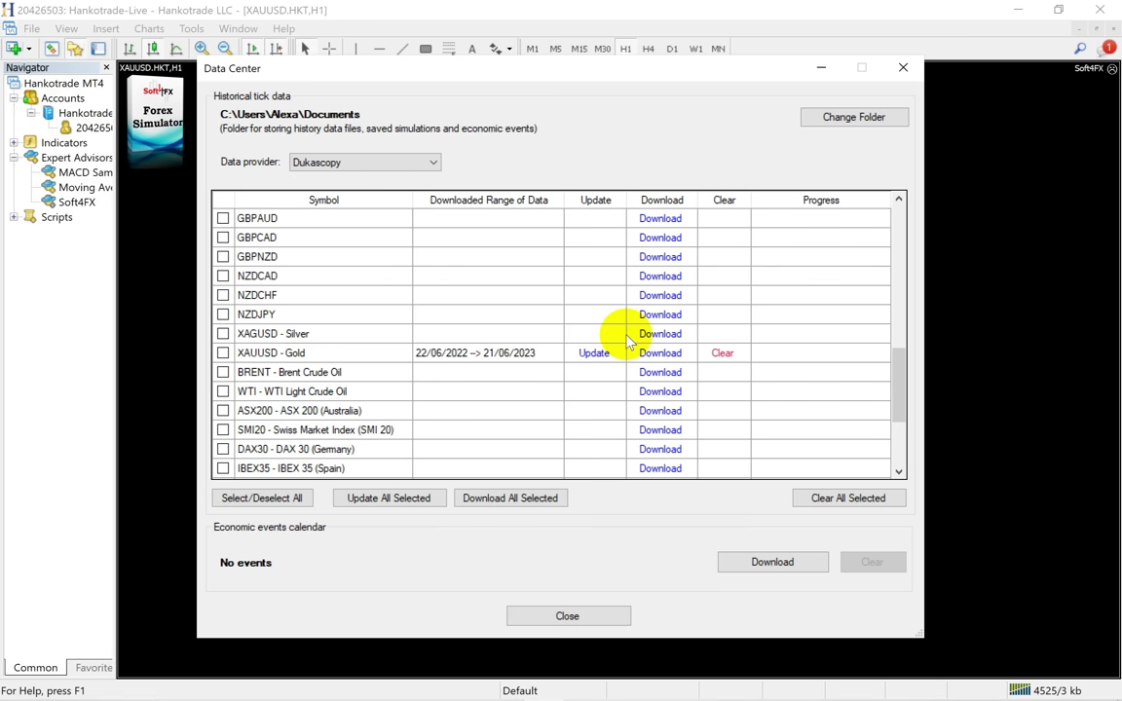
left_click(223, 256)
left_click(223, 314)
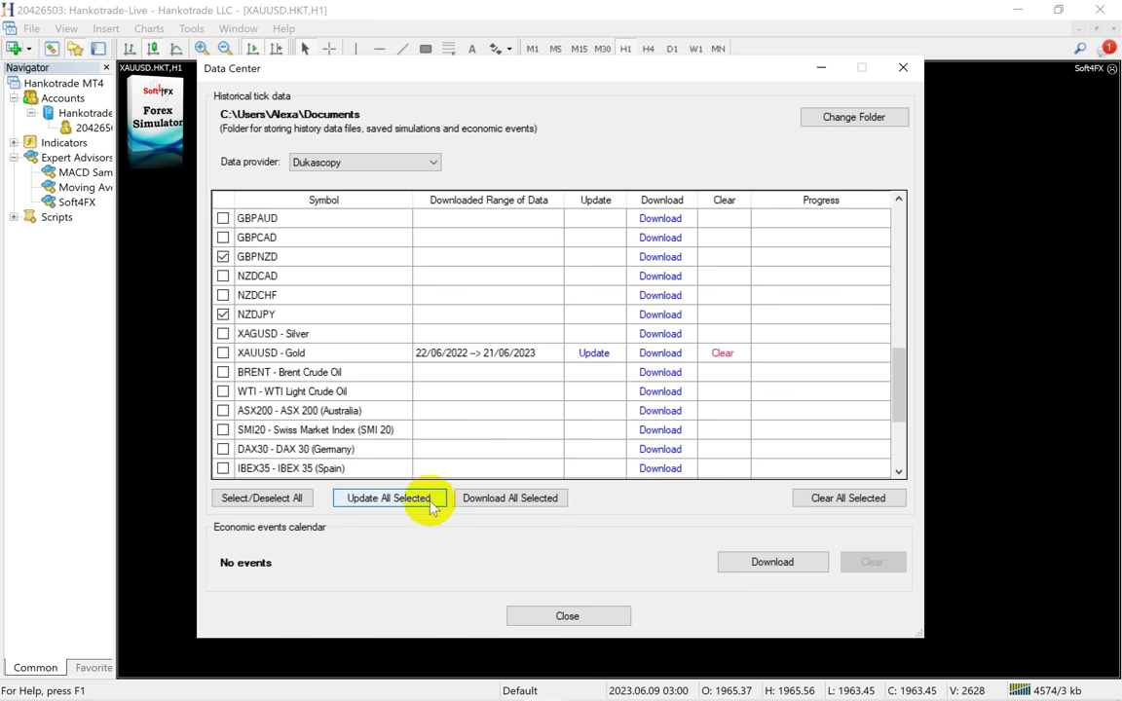
left_click(538, 504)
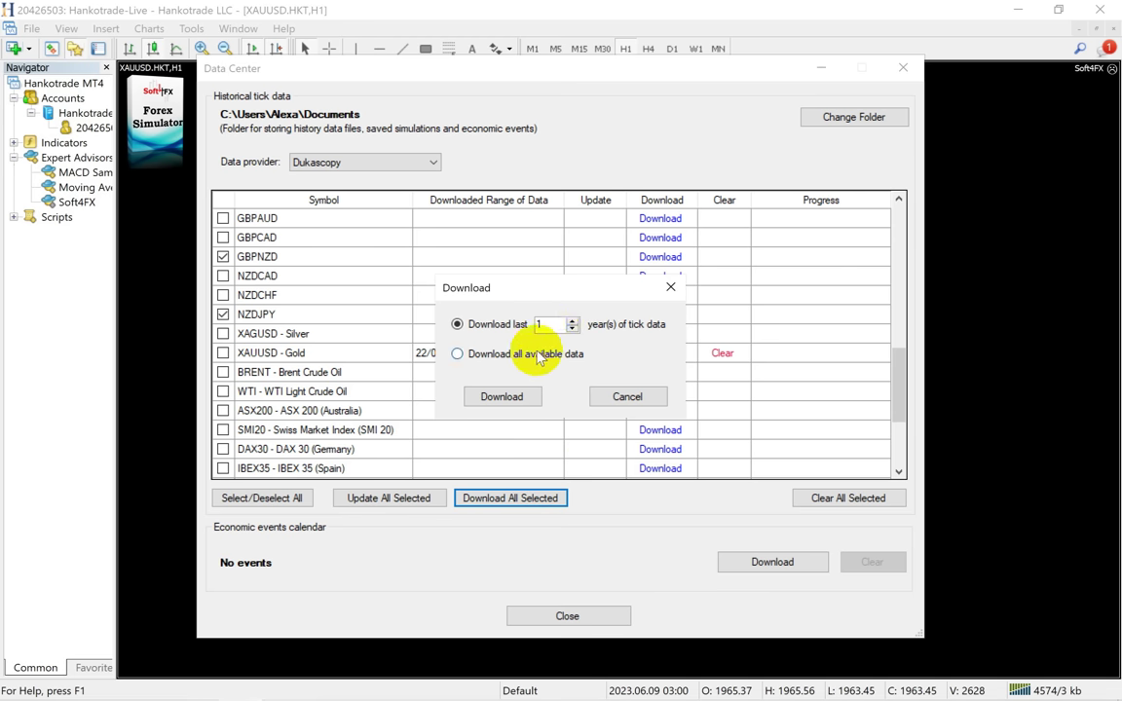
left_click(492, 355)
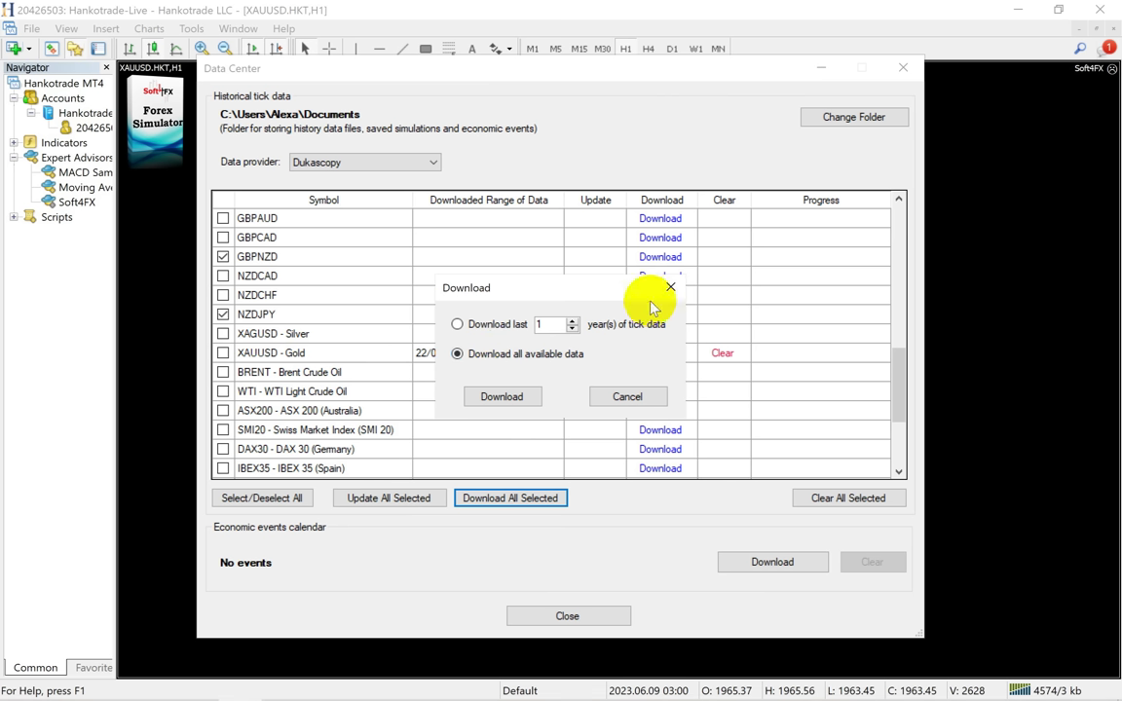
left_click(457, 326)
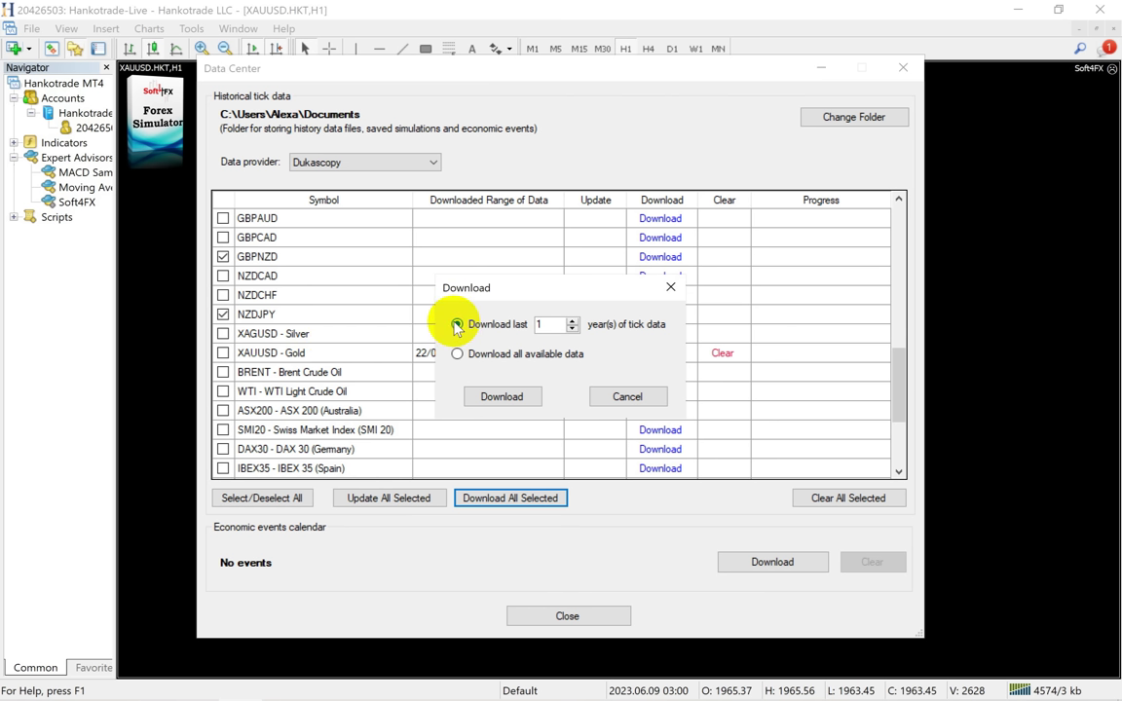
left_click(670, 289)
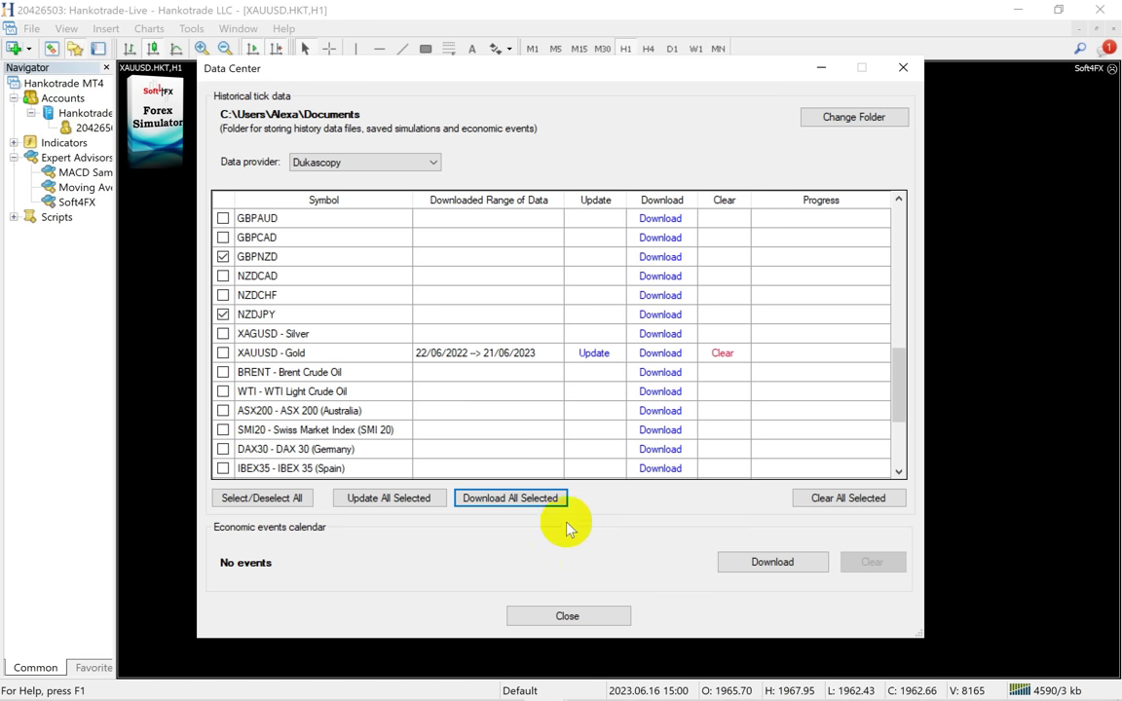
Step: Close the Data Center and begin a new simulation with Dukascopy data, keeping XAUUSD as the instrument
left_click(568, 618)
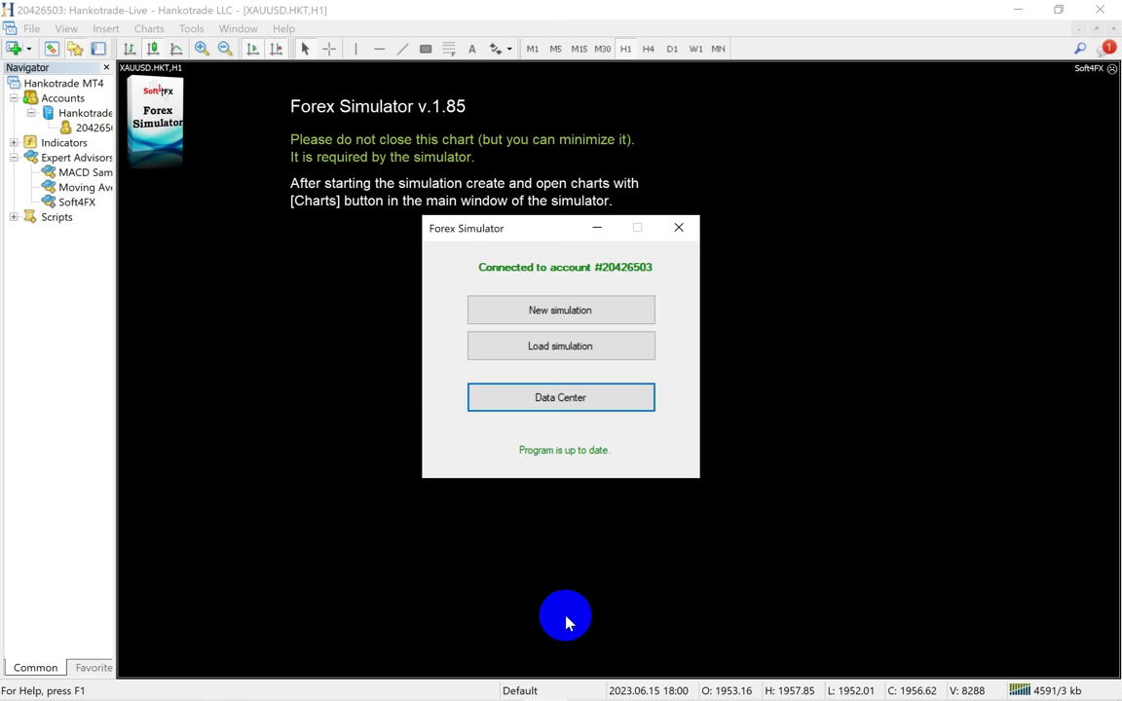
left_click(617, 312)
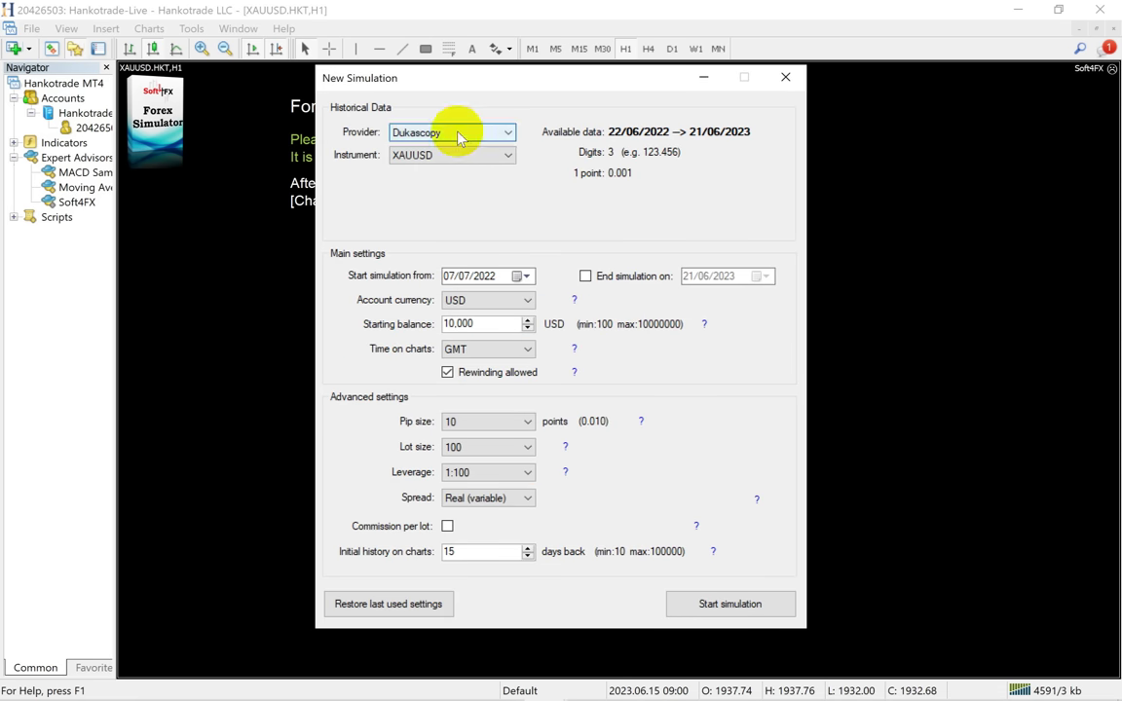
left_click(400, 154)
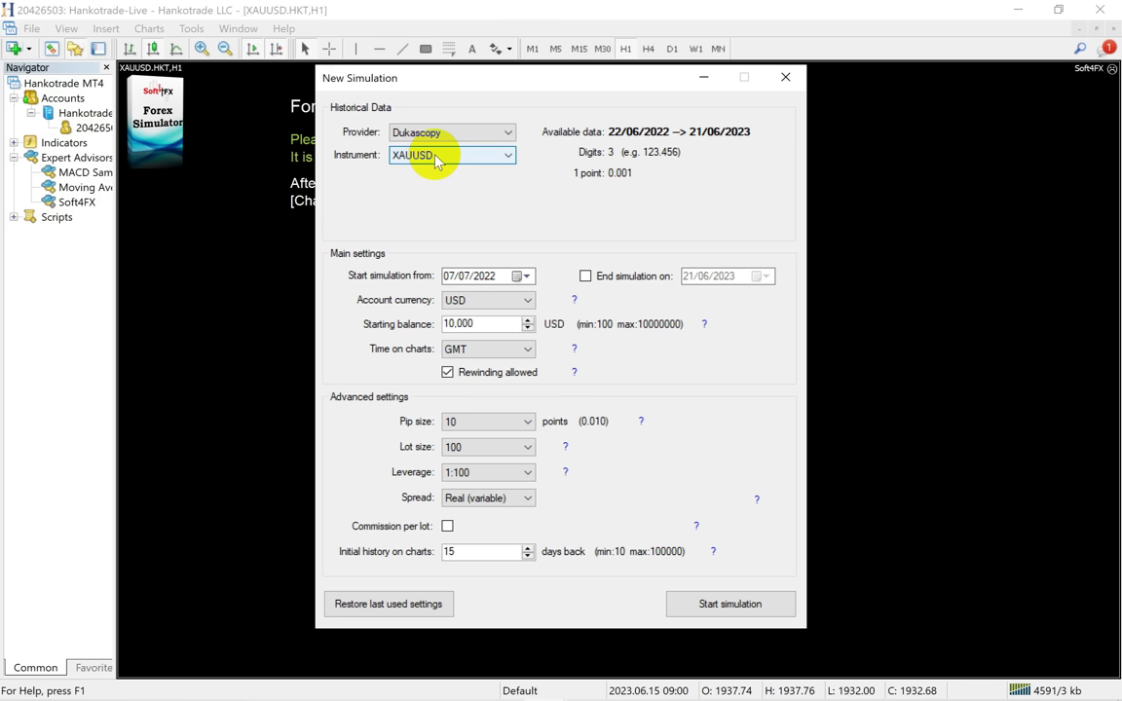
left_click(506, 158)
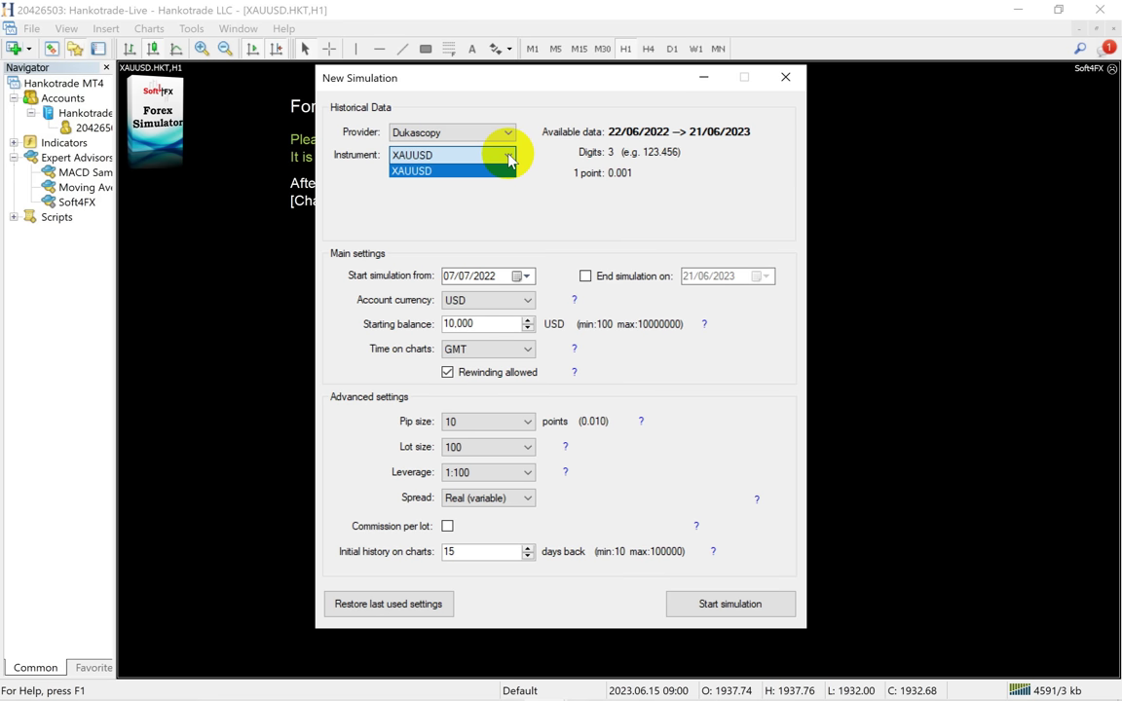
left_click(508, 157)
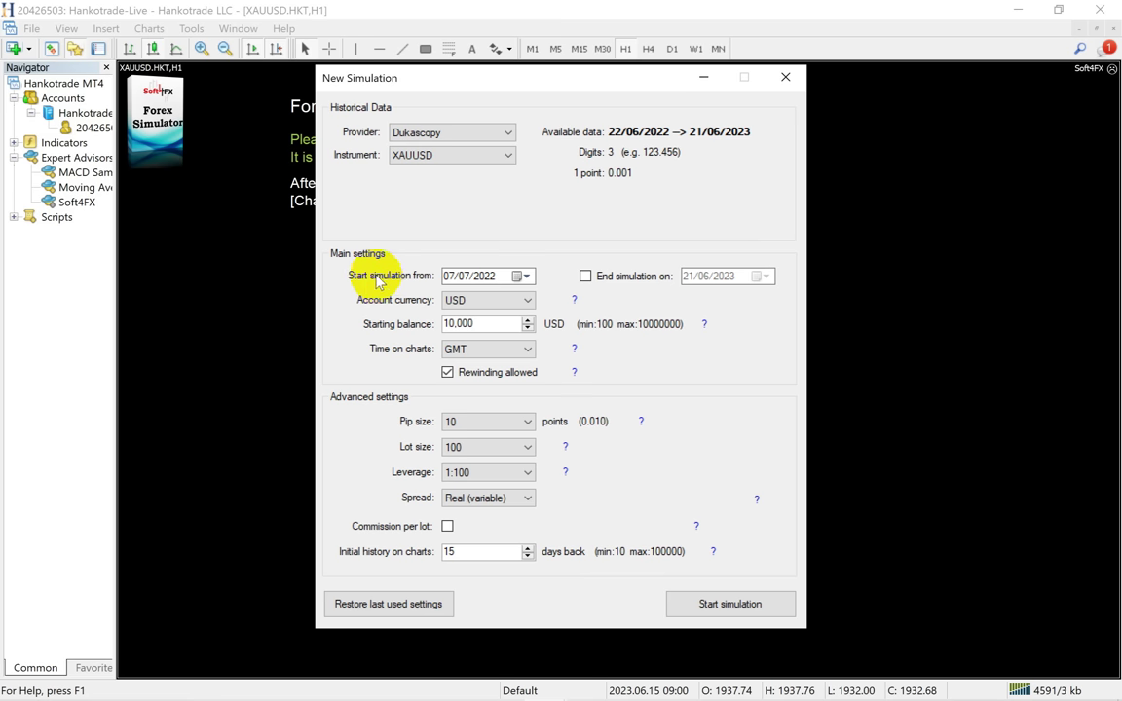
Step: Set the simulation's start date to 12/06/2023
left_click(519, 278)
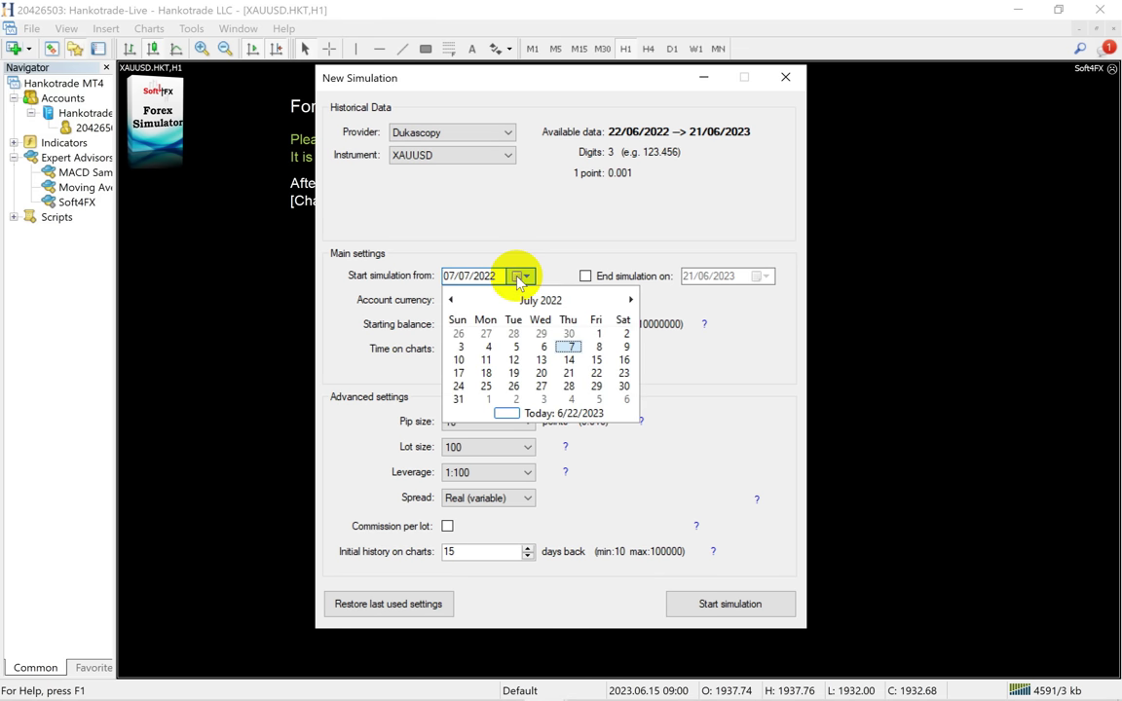
left_click(451, 301)
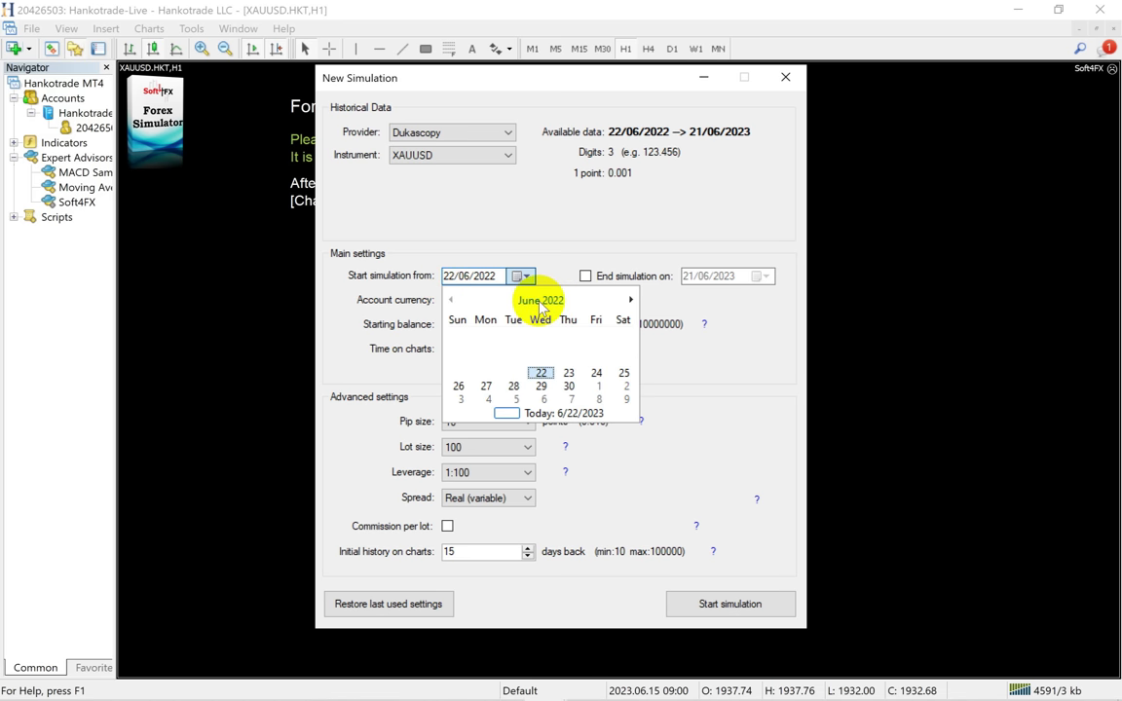
left_click(630, 300)
left_click(630, 301)
left_click(630, 301)
left_click(630, 301)
left_click(630, 301)
left_click(631, 301)
left_click(630, 301)
left_click(630, 301)
left_click(631, 301)
left_click(630, 301)
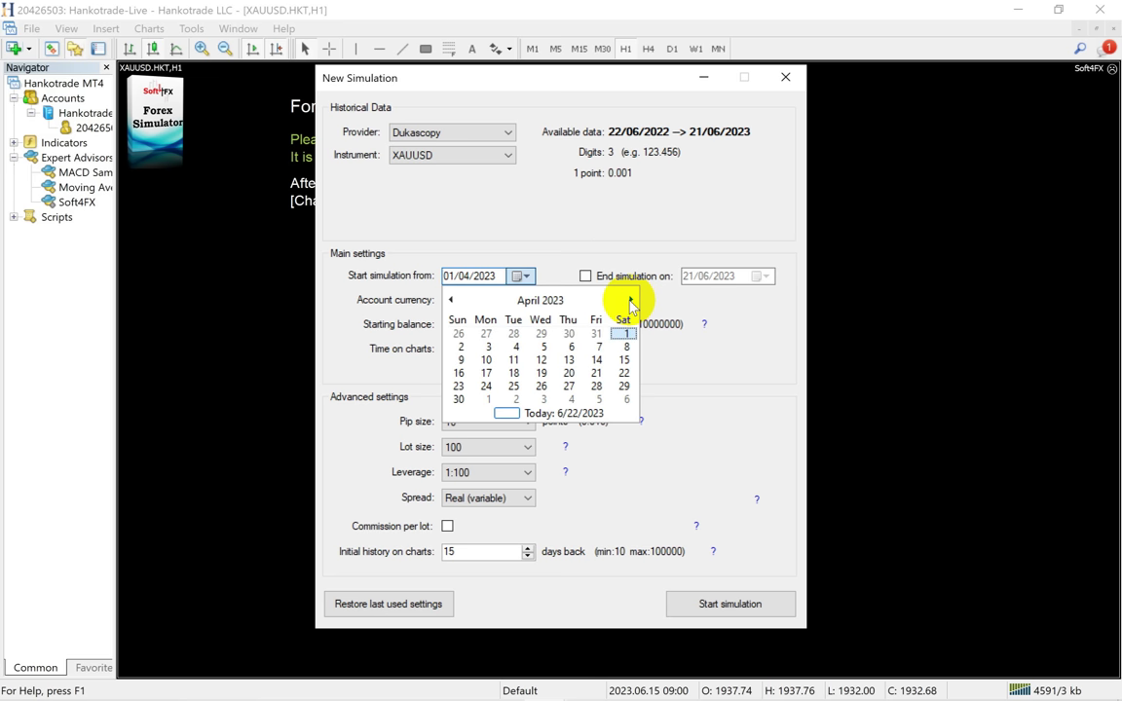
left_click(630, 301)
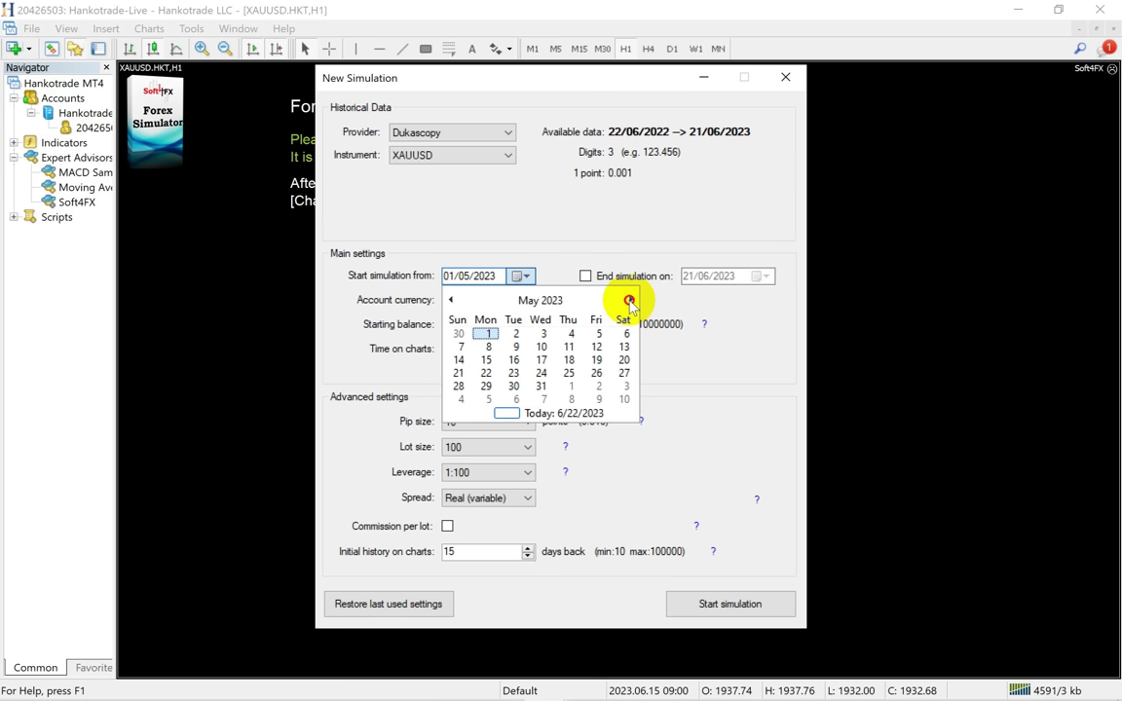
left_click(630, 301)
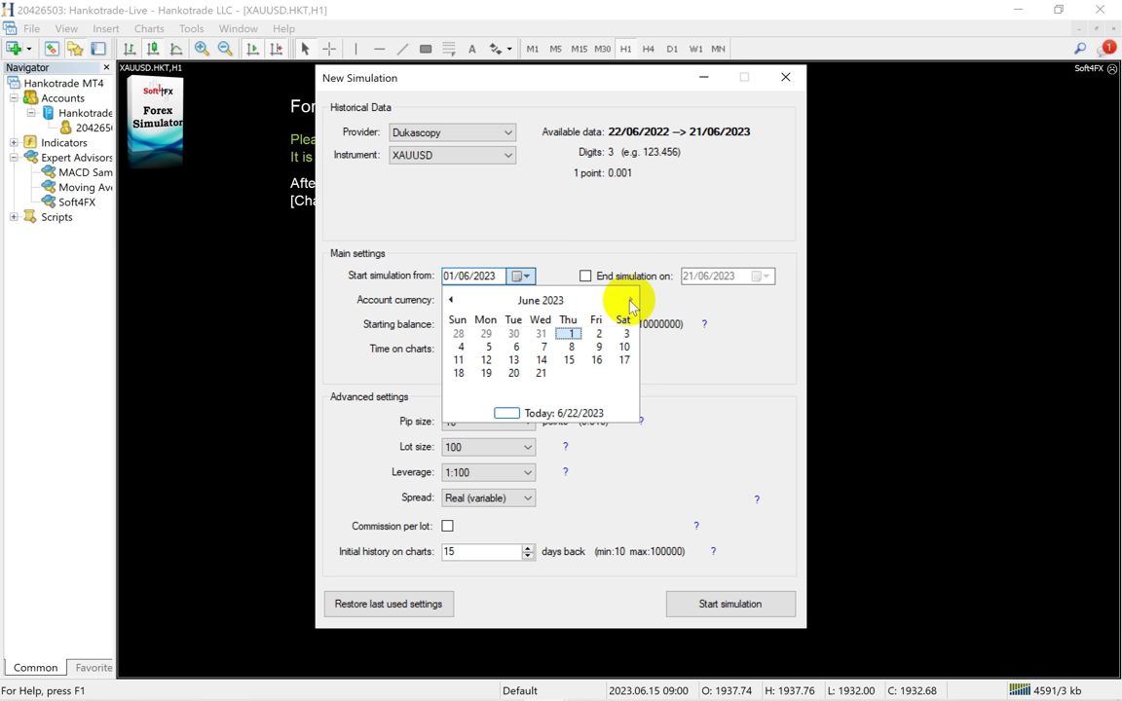
left_click(486, 360)
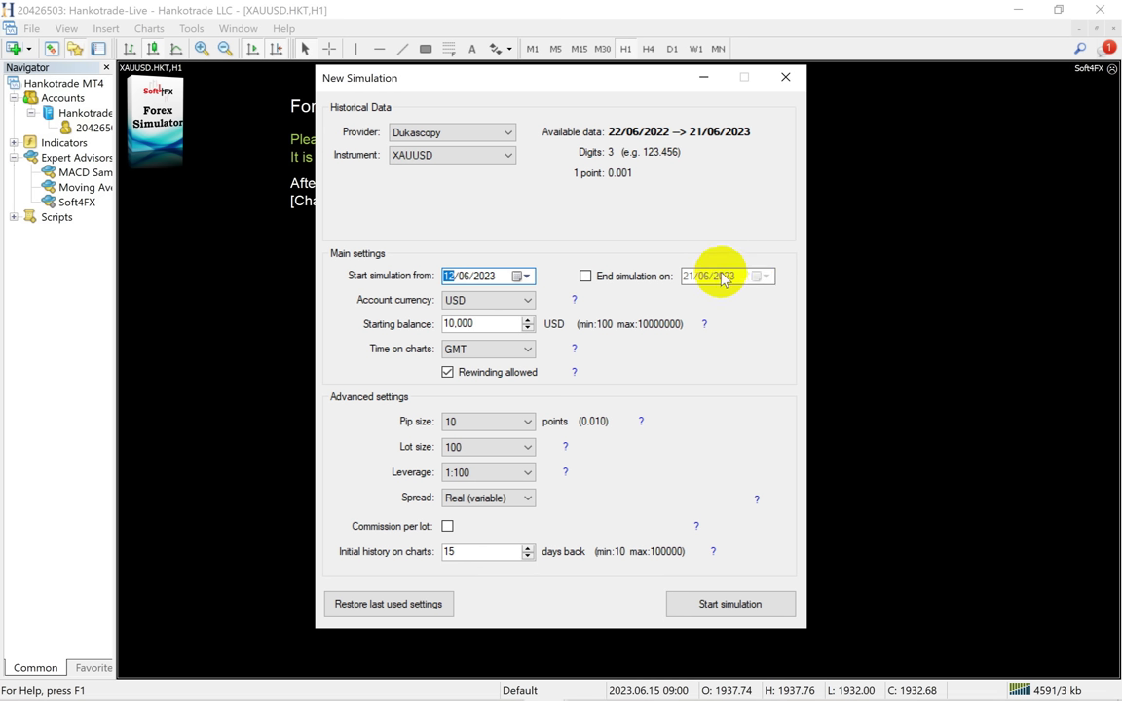
Step: Check the account currency options and the starting balance of the new simulation
left_click(528, 301)
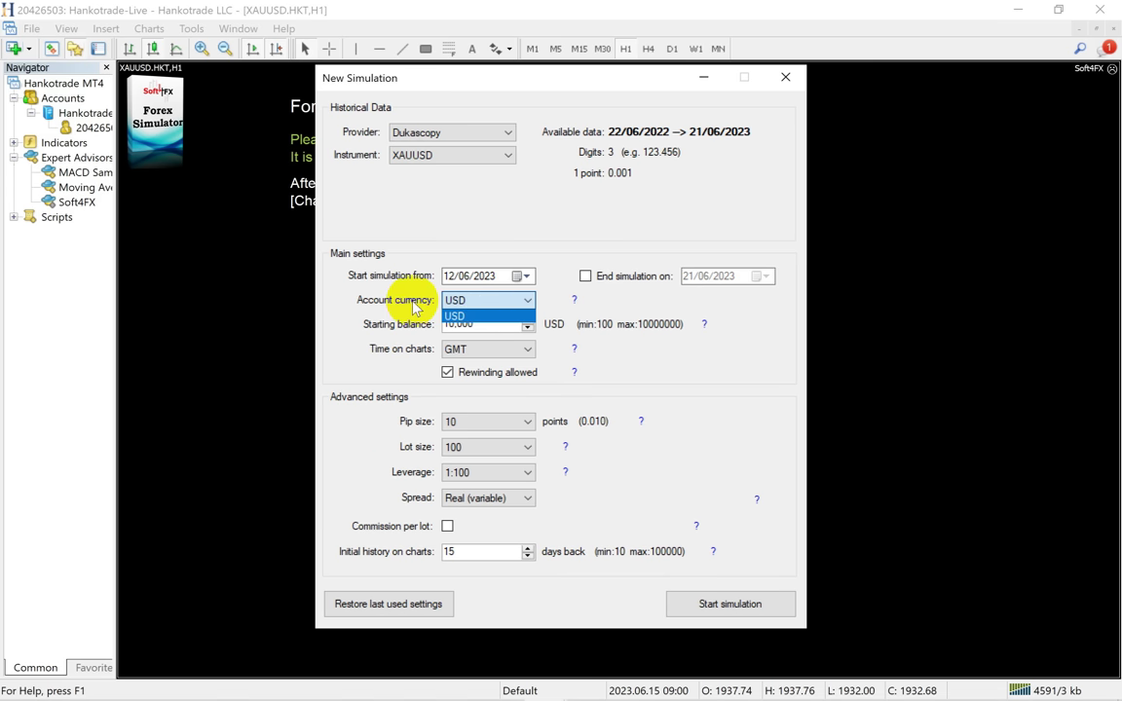
left_click(493, 306)
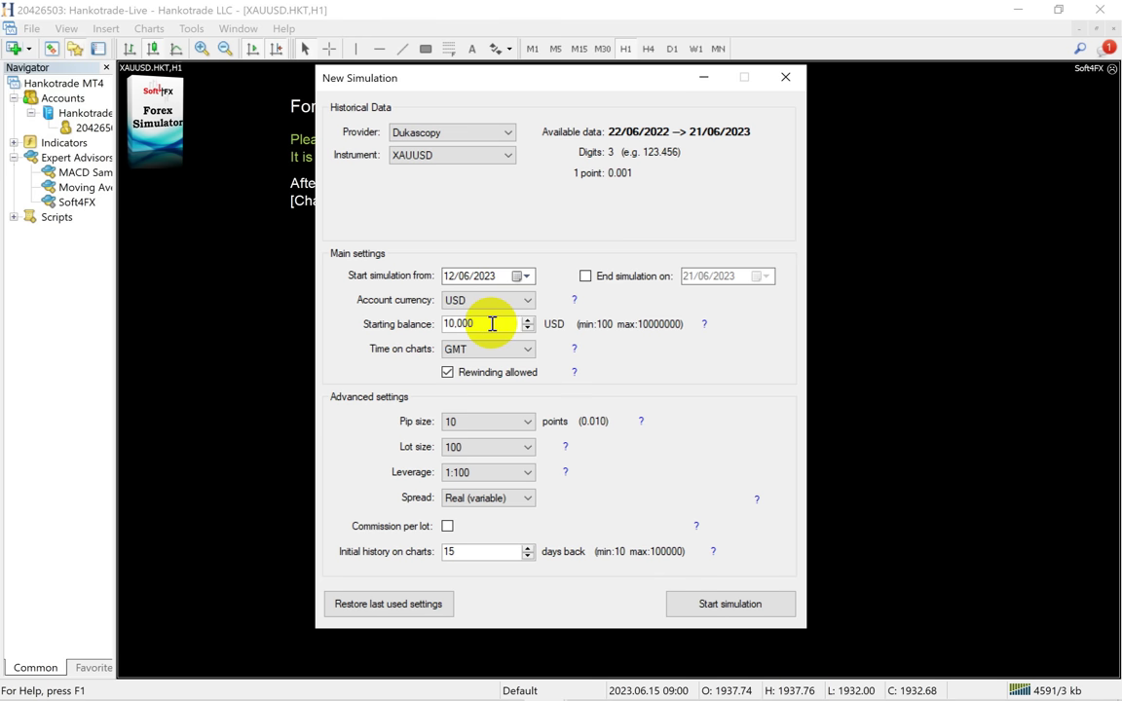
left_click_drag(491, 323, 415, 322)
left_click(498, 323)
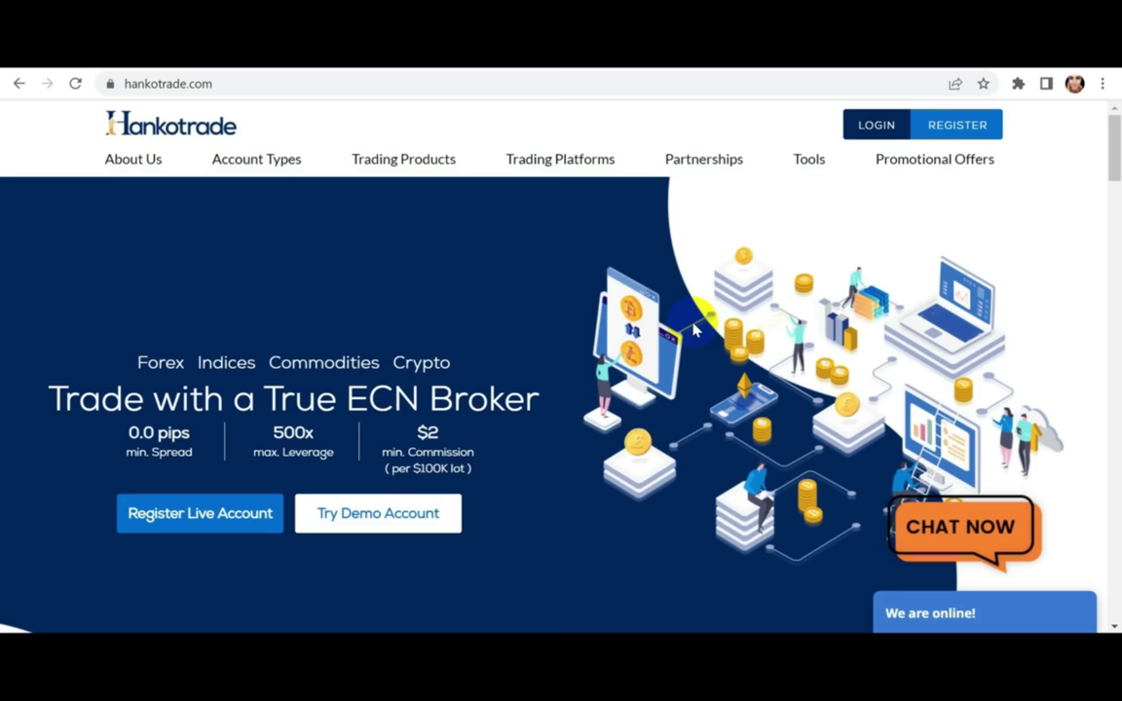
Step: Switch to the browser and open the 100bonus promotional offer page on hankotrade.com
mouse_move(233, 176)
mouse_move(972, 158)
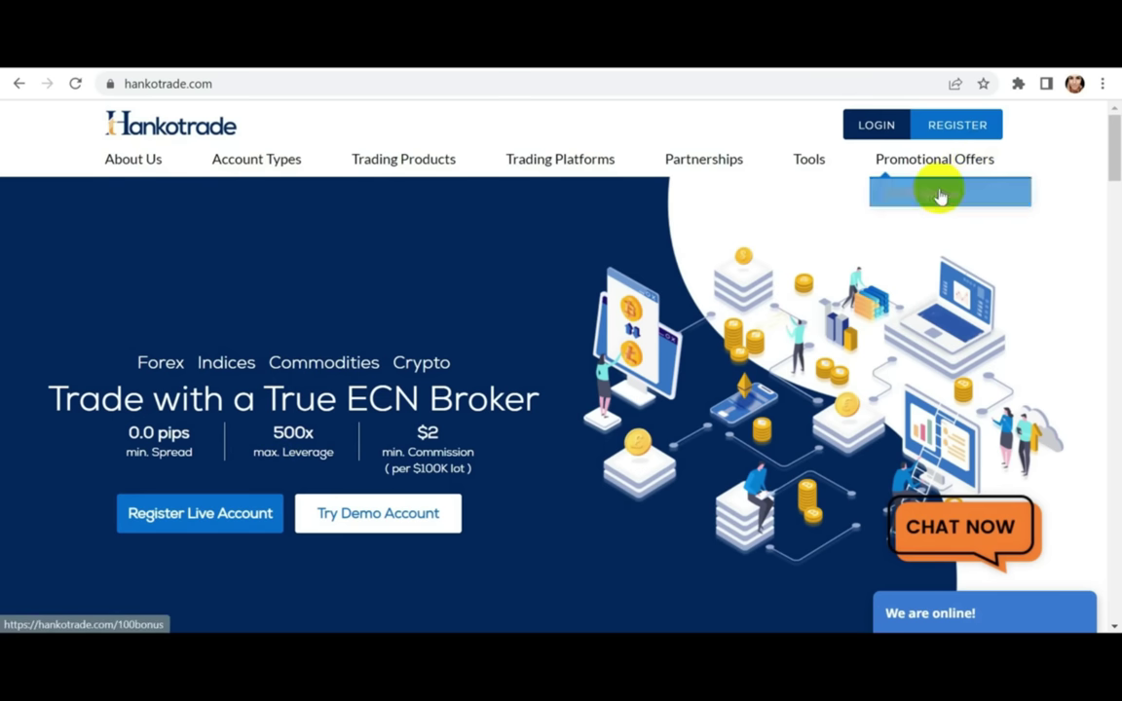
left_click(941, 195)
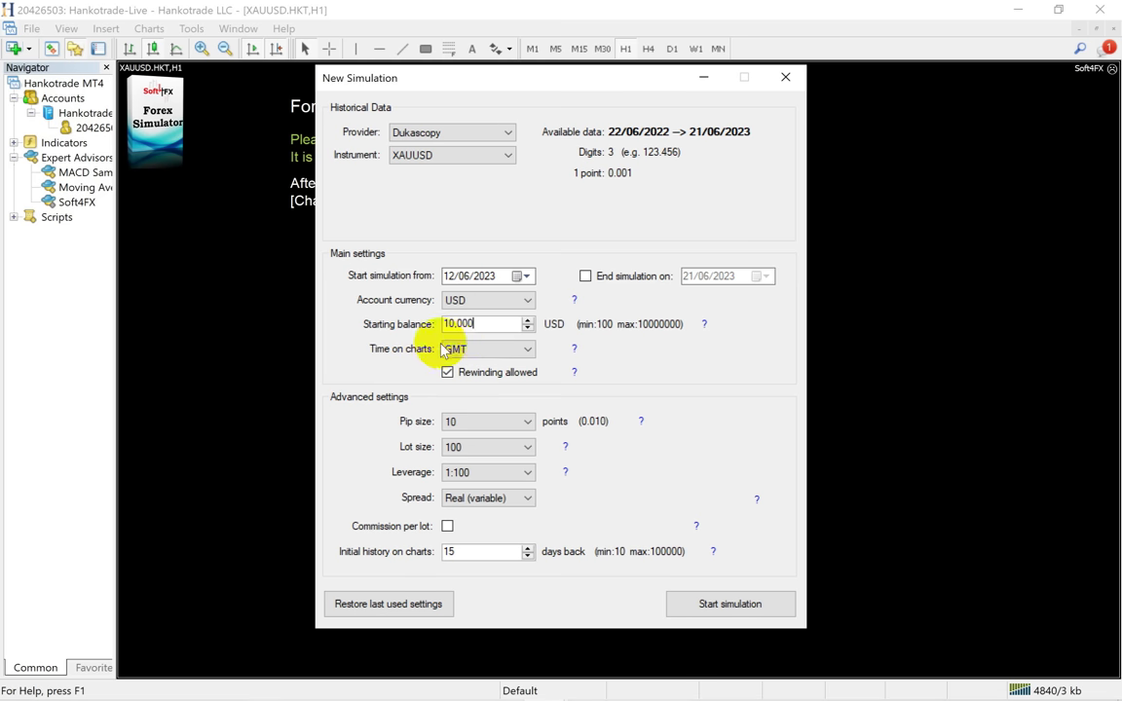
Step: Back in the New Simulation settings, set the time on charts to New York Close and keep the pip size at 10 points
left_click(502, 353)
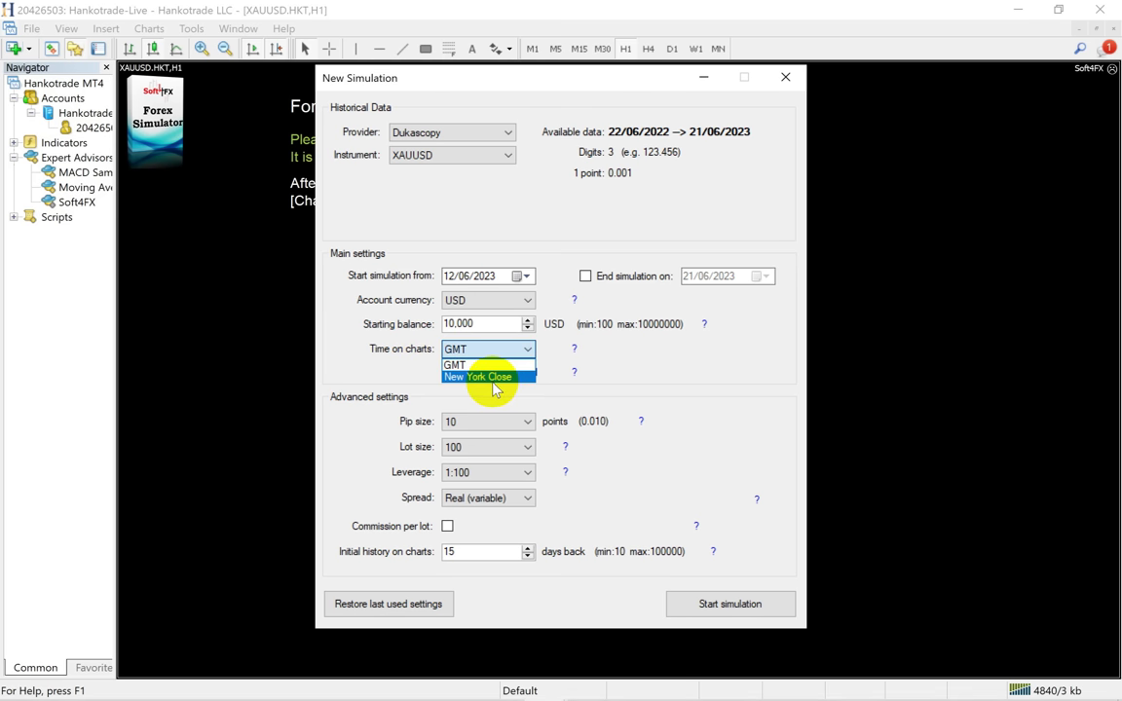
left_click(505, 380)
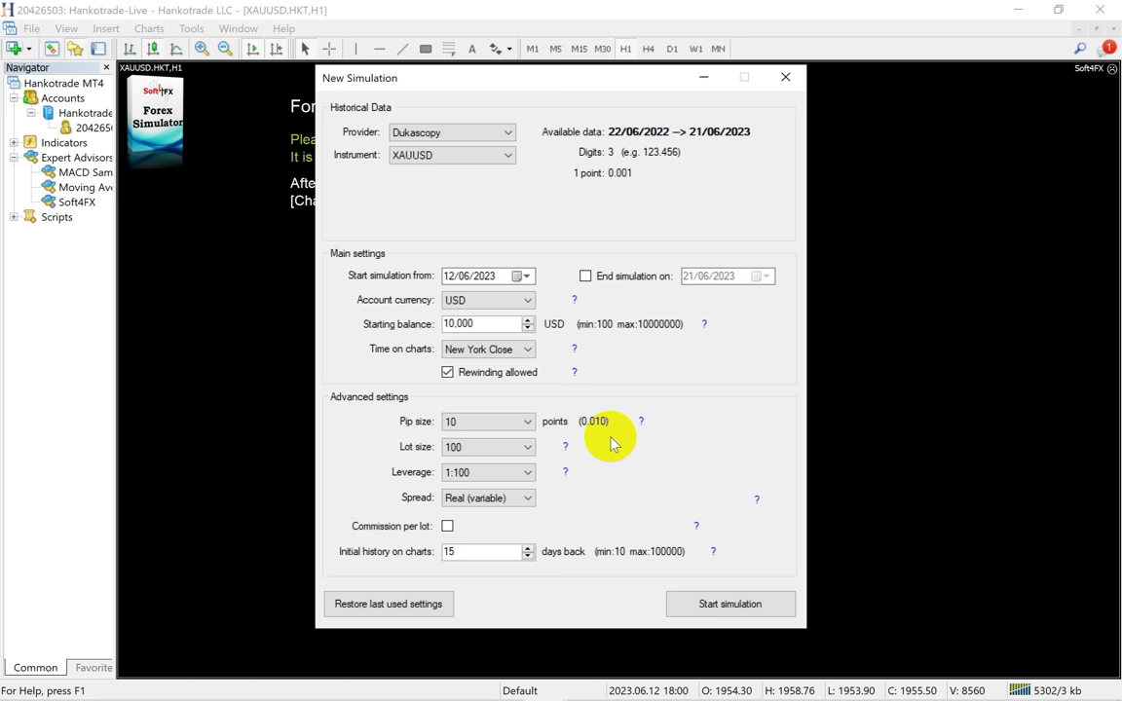
left_click(528, 426)
left_click(475, 446)
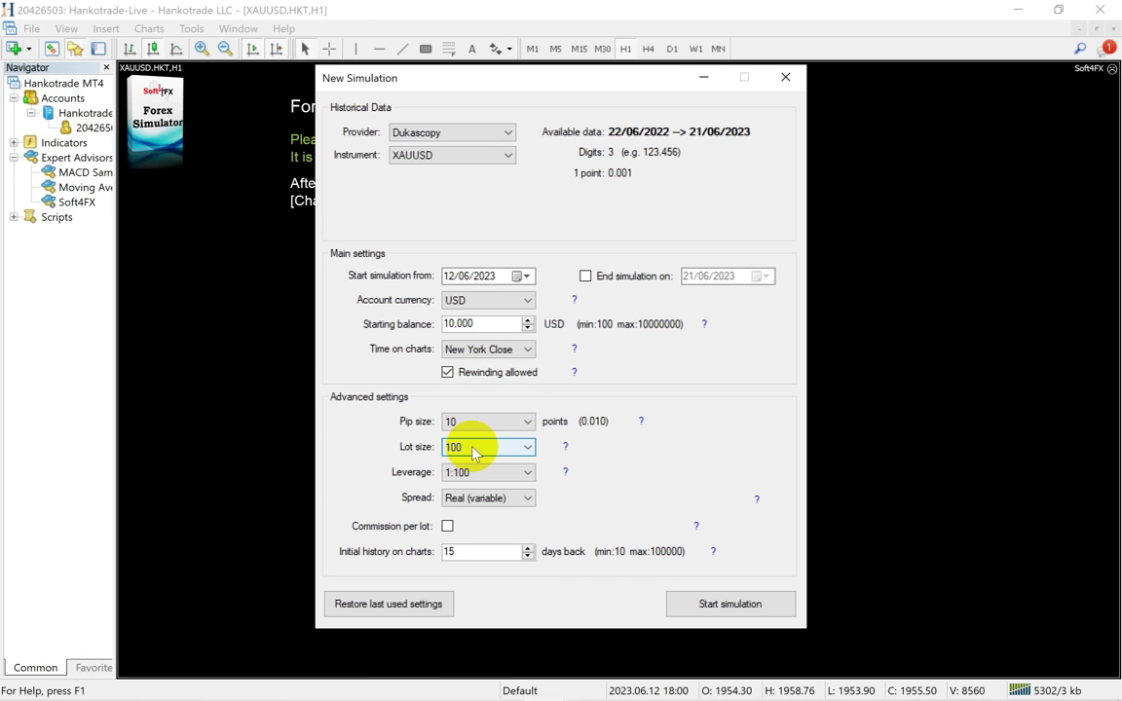
Step: Set the leverage to 1:500 and change the spread to Fixed at 10 points
left_click(487, 472)
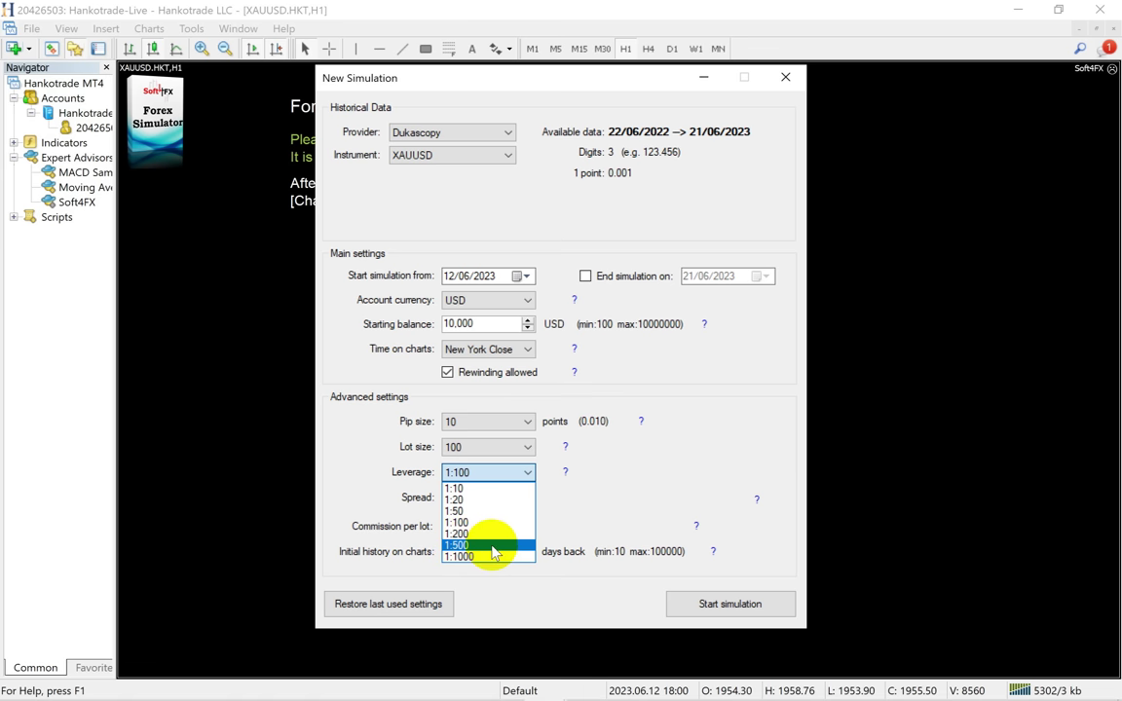
left_click(492, 551)
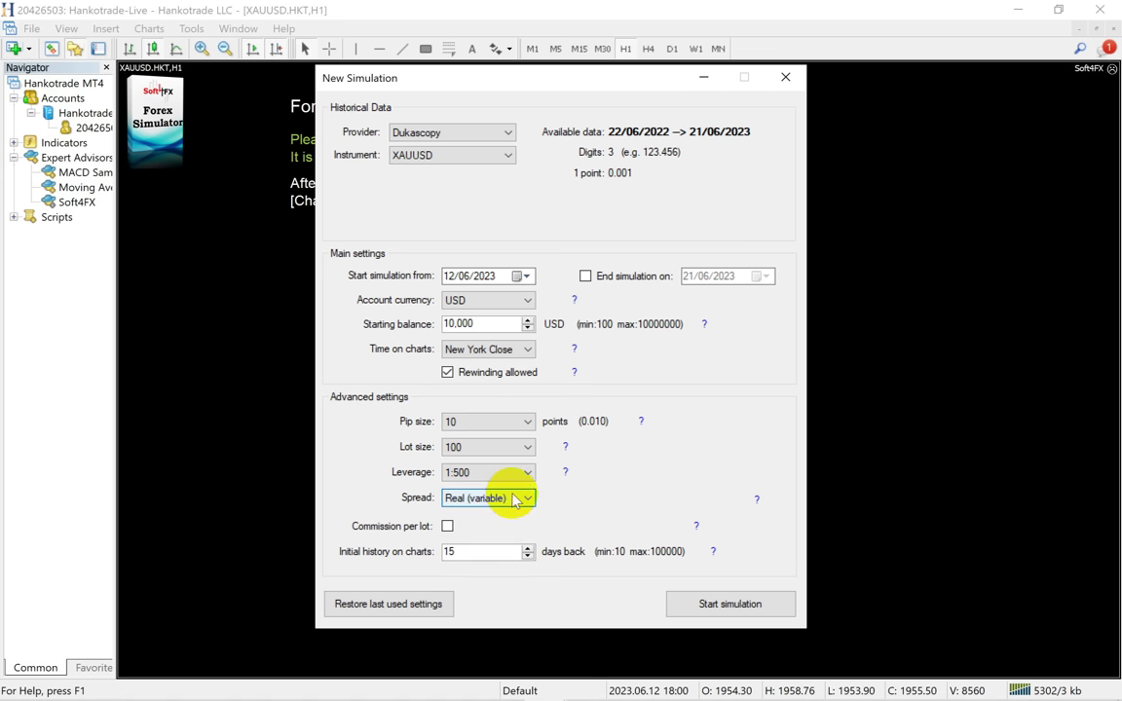
left_click(513, 499)
left_click(472, 525)
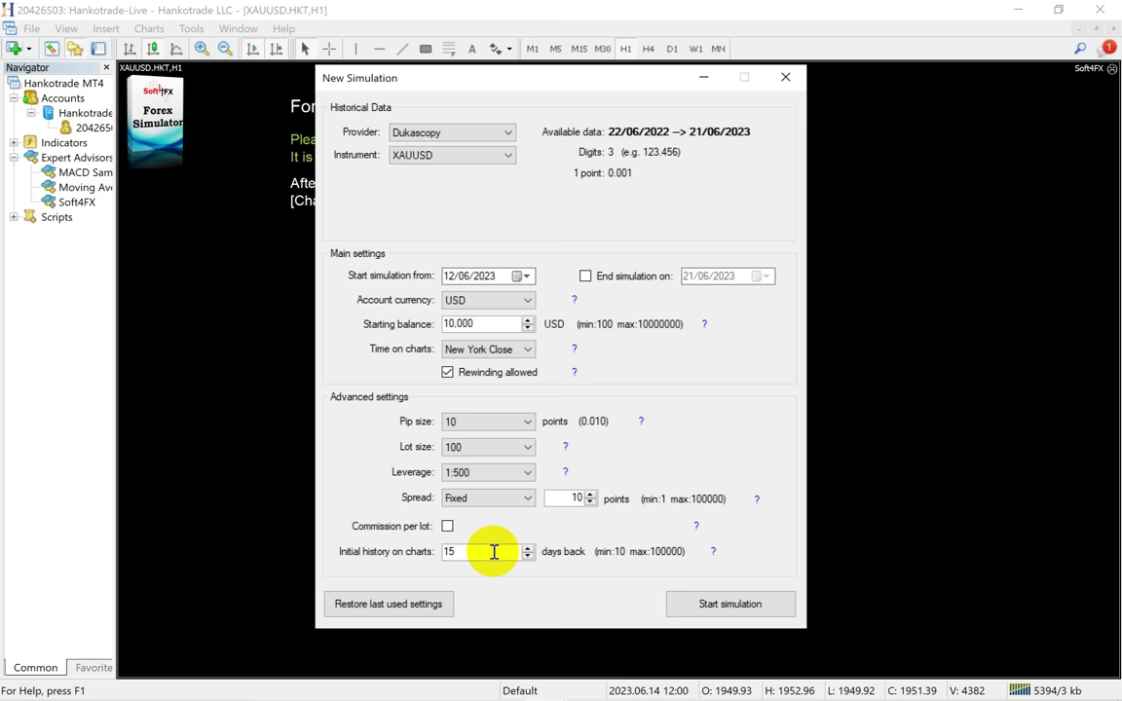
Step: Start the XAUUSD simulation and hide the Navigator to free up chart space
left_click(750, 606)
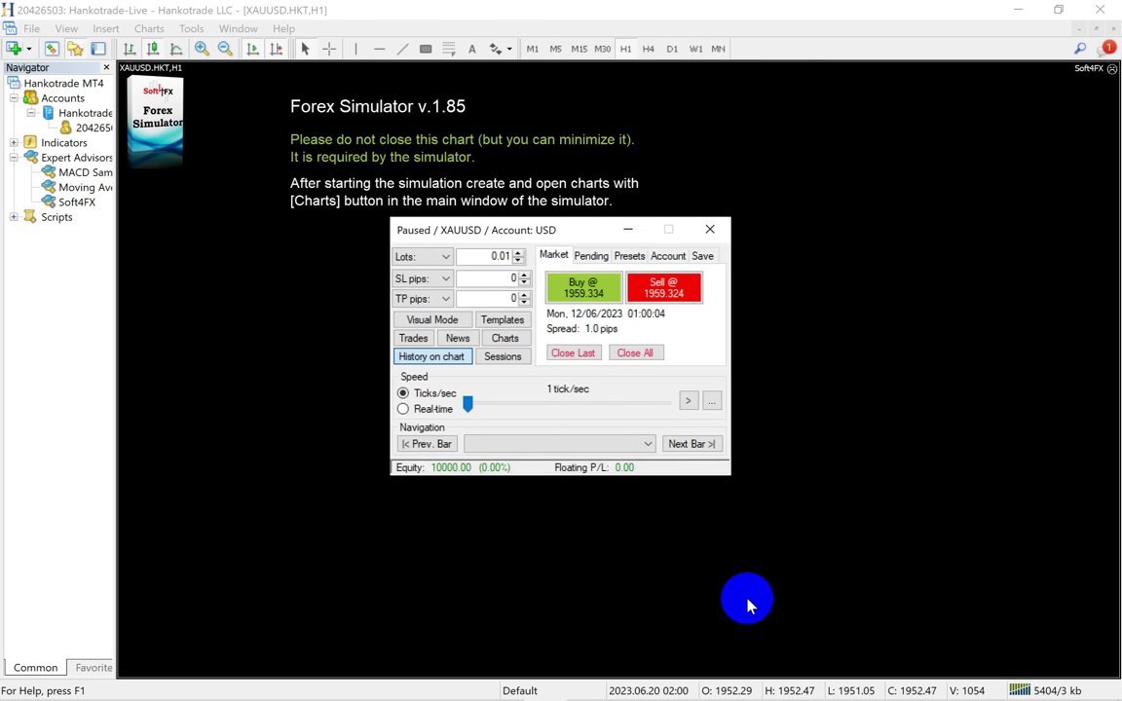
left_click(103, 69)
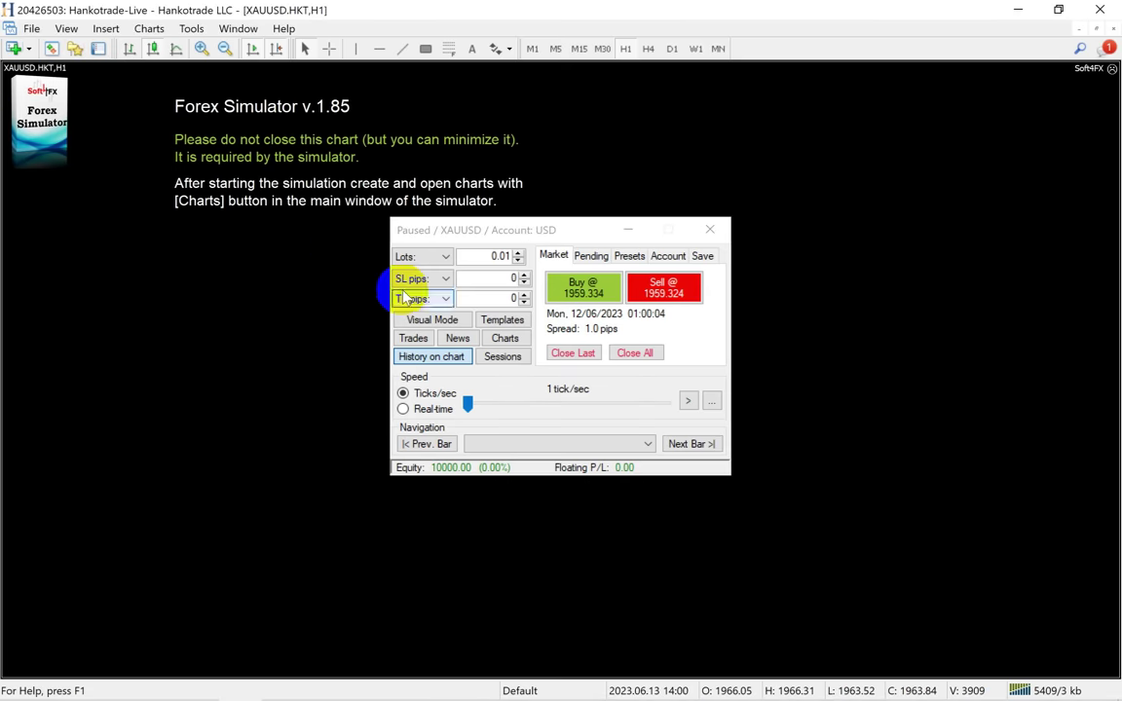
Step: Add a standard M1 chart with 1000 bars to the simulator's chart selection
left_click(503, 347)
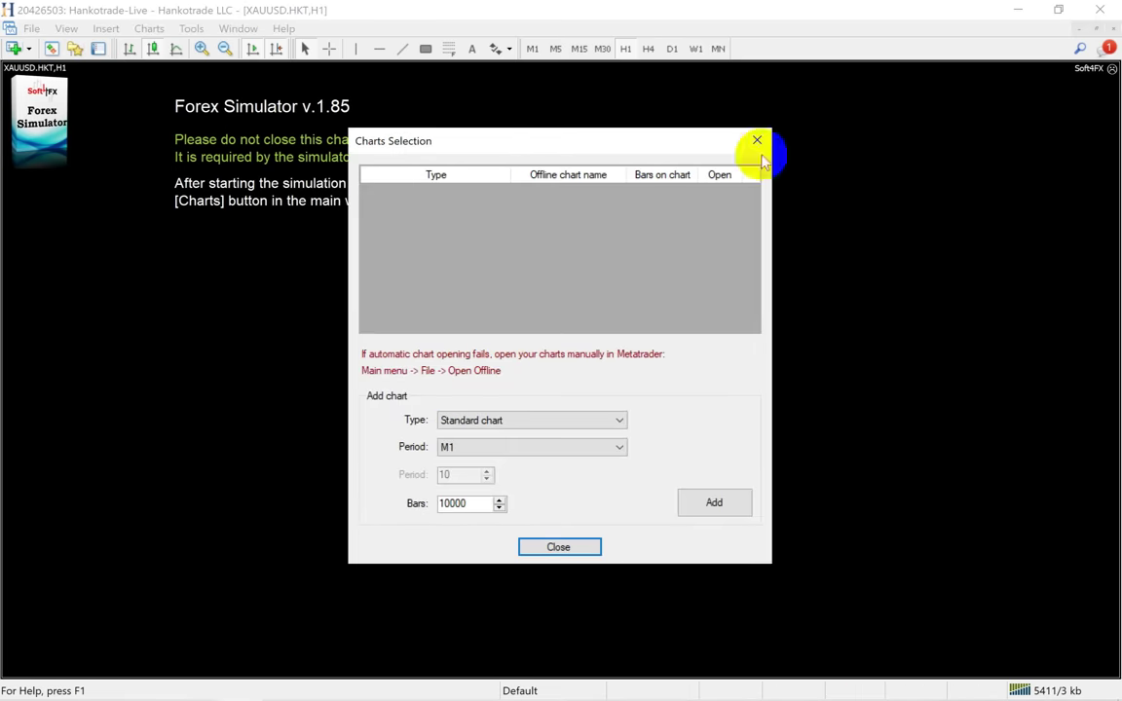
left_click(492, 452)
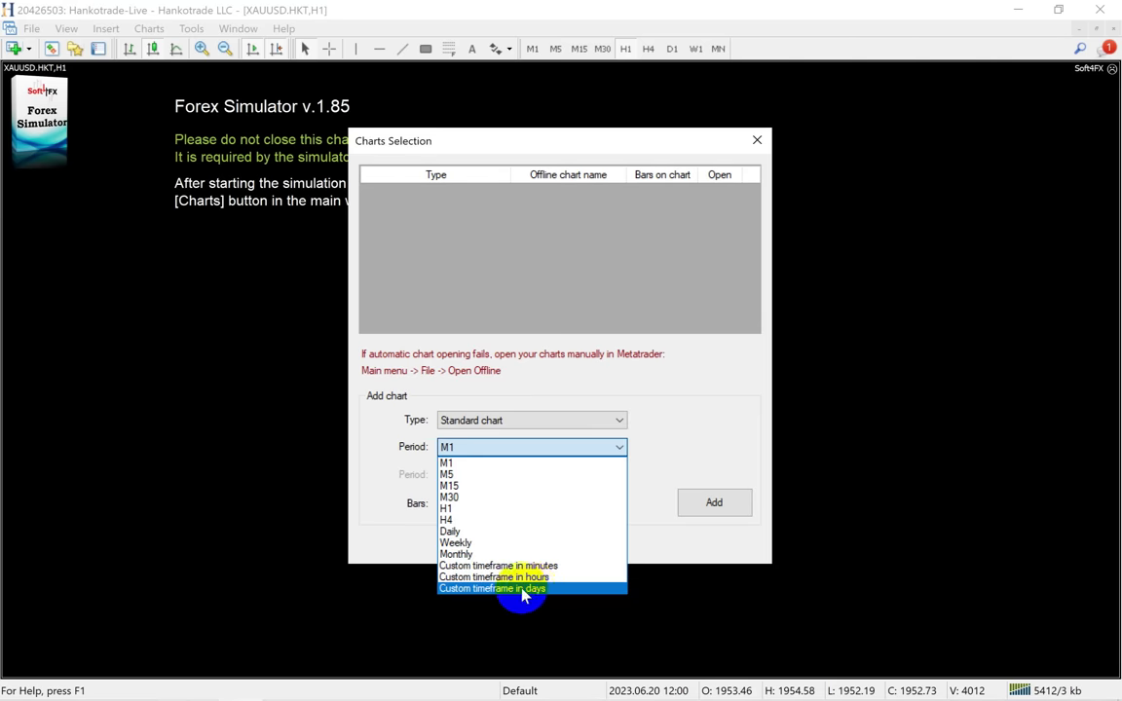
left_click(518, 451)
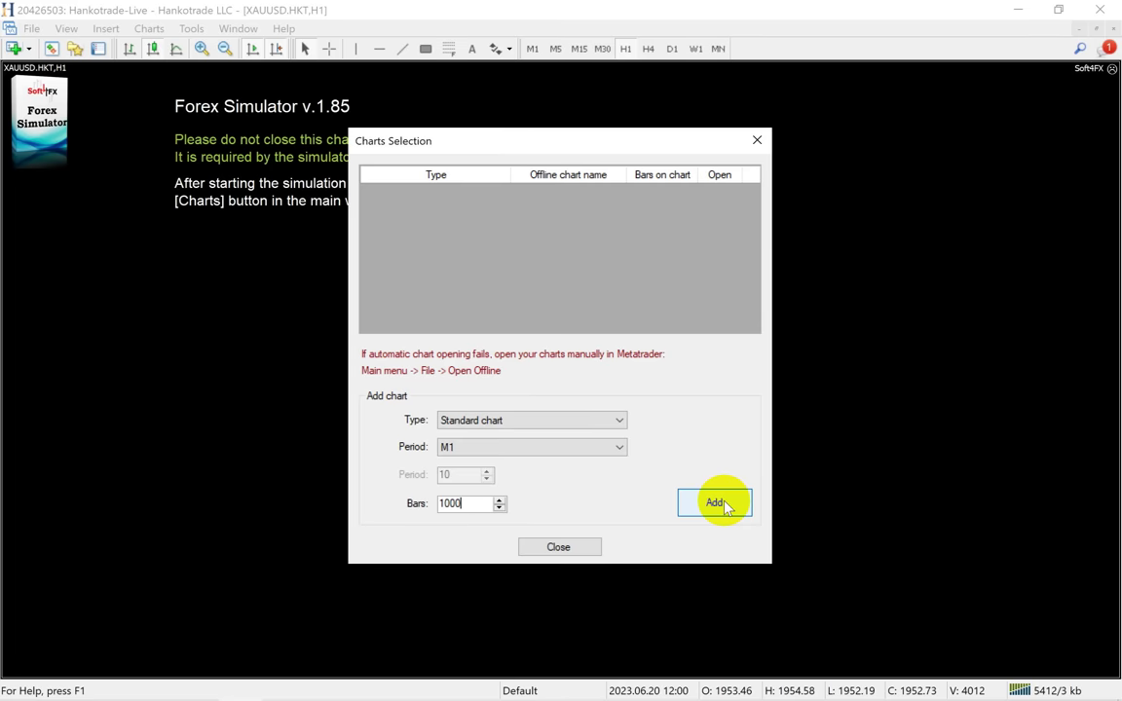
left_click(721, 502)
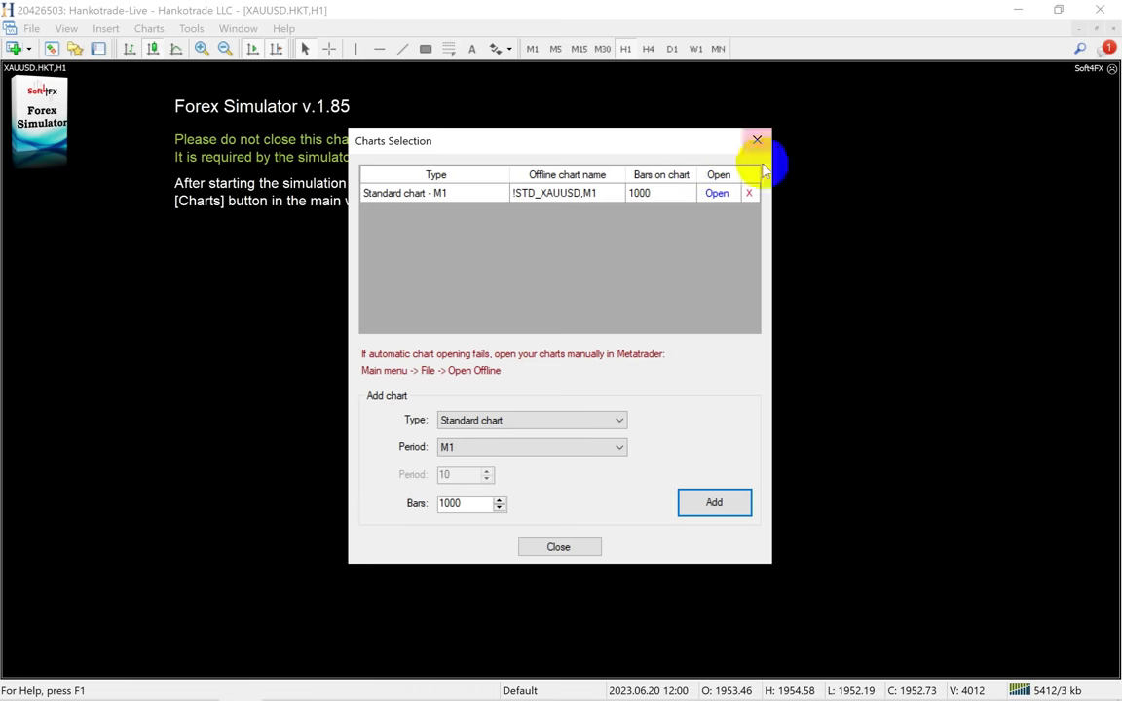
Step: Add standard charts for the M5, M15 and H1 periods, each with 1000 bars
left_click(502, 454)
left_click(479, 473)
left_click(716, 504)
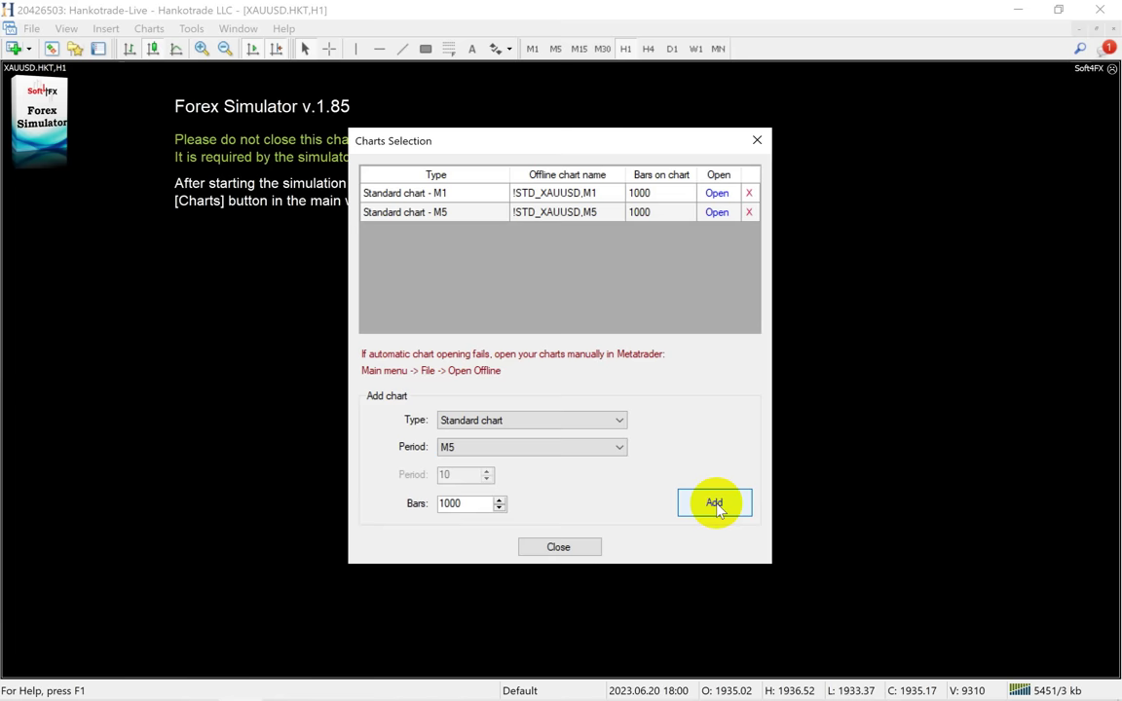
left_click(563, 446)
left_click(456, 479)
left_click(701, 504)
left_click(534, 448)
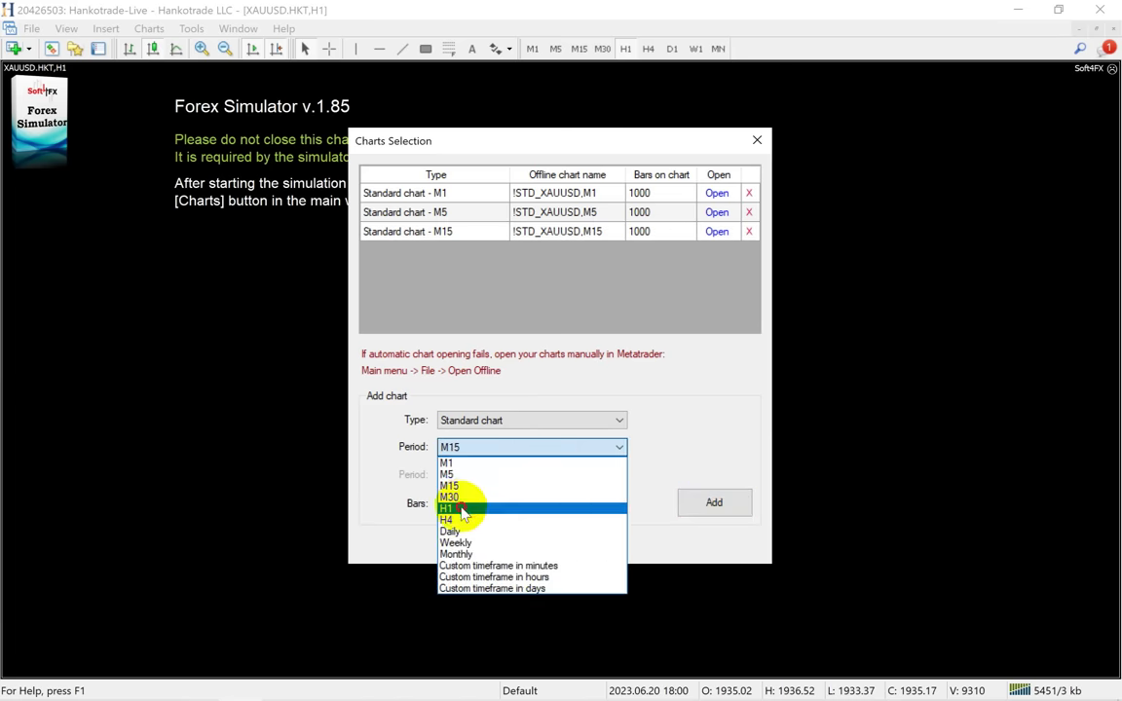
left_click(463, 511)
left_click(714, 502)
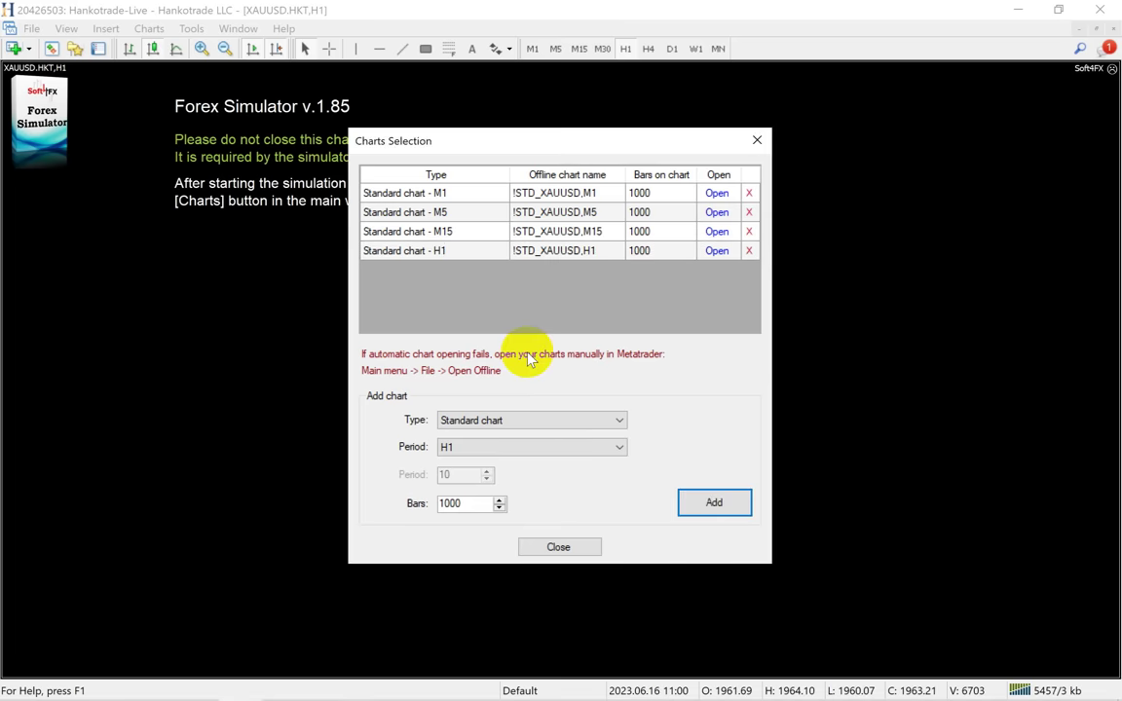
Step: Open the H1, M15, M5 and M1 offline charts and close the chart selection
left_click(717, 251)
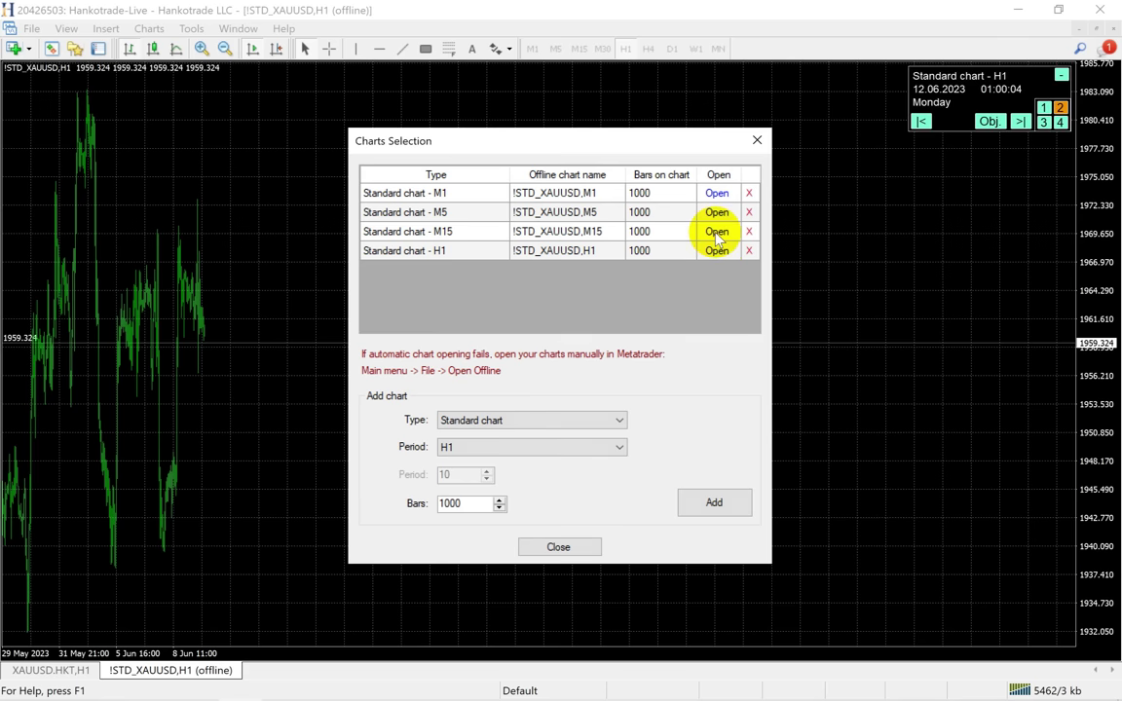
left_click(717, 231)
left_click(716, 212)
left_click(718, 195)
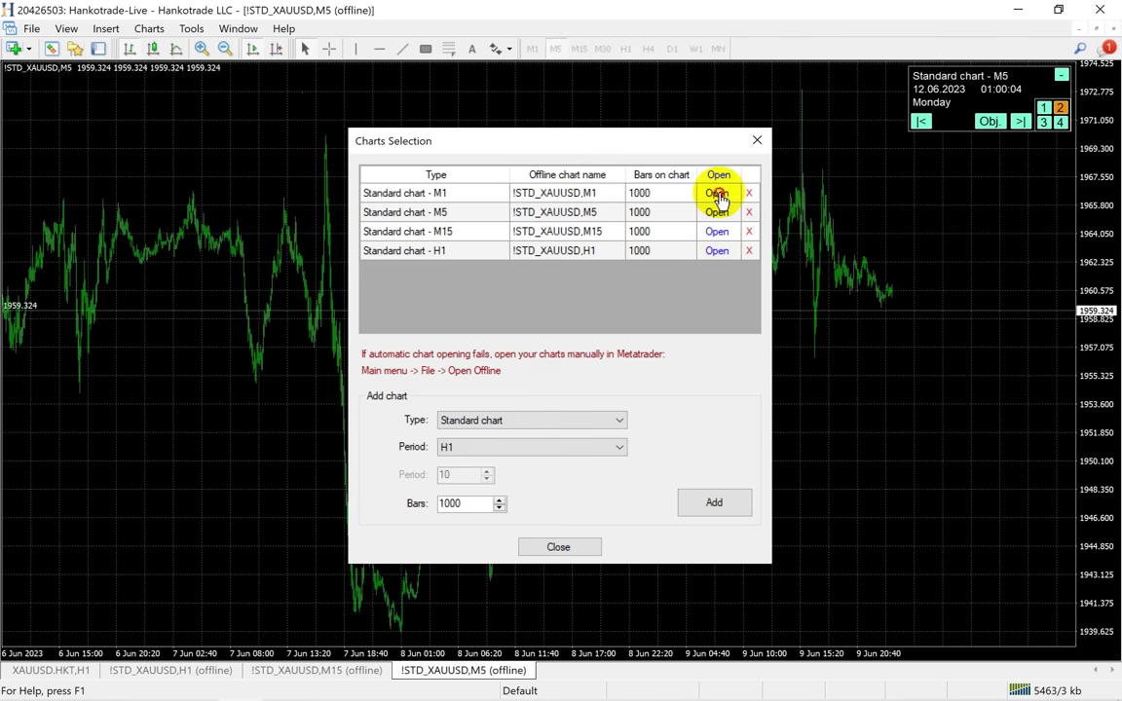
left_click(559, 546)
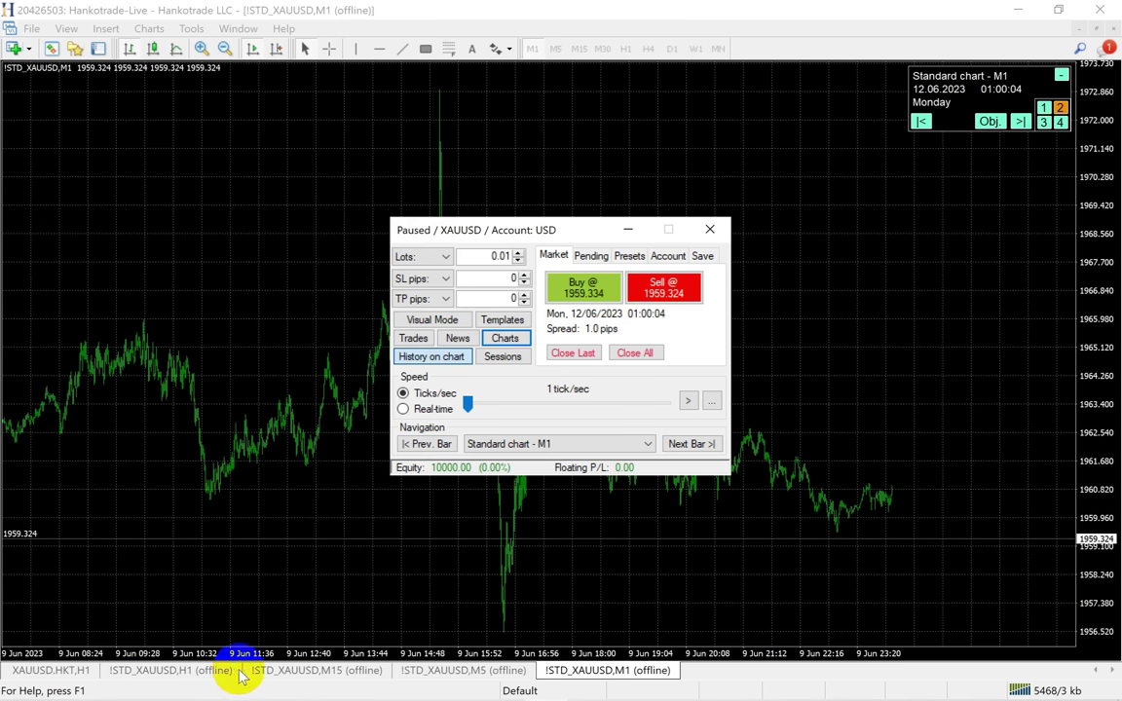
Step: Bring up the H1 offline chart, enlarge its bars and apply the ICT kill zones template
key("ctrl+F6")
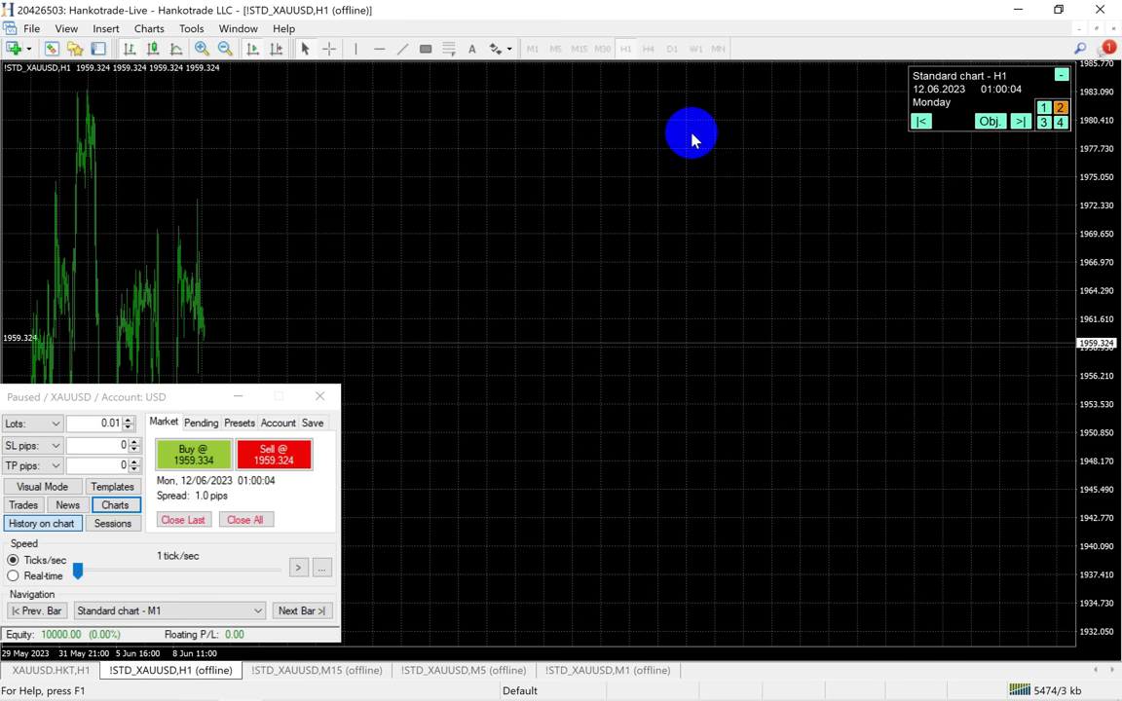
left_click(201, 48)
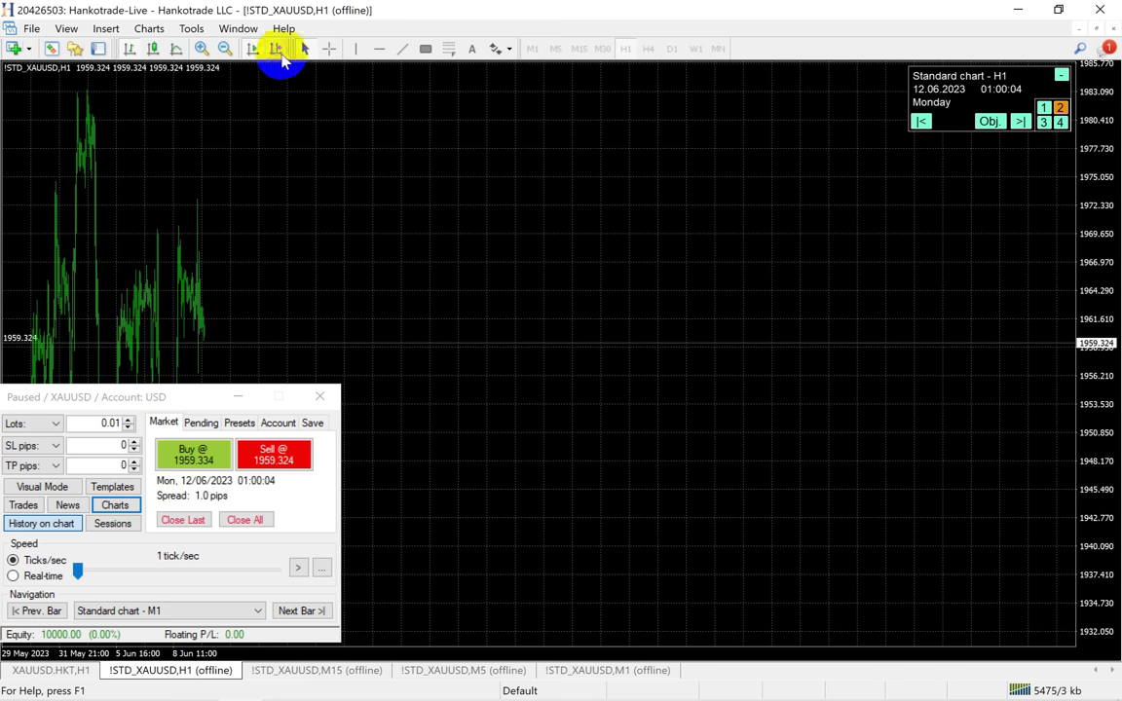
right_click(499, 223)
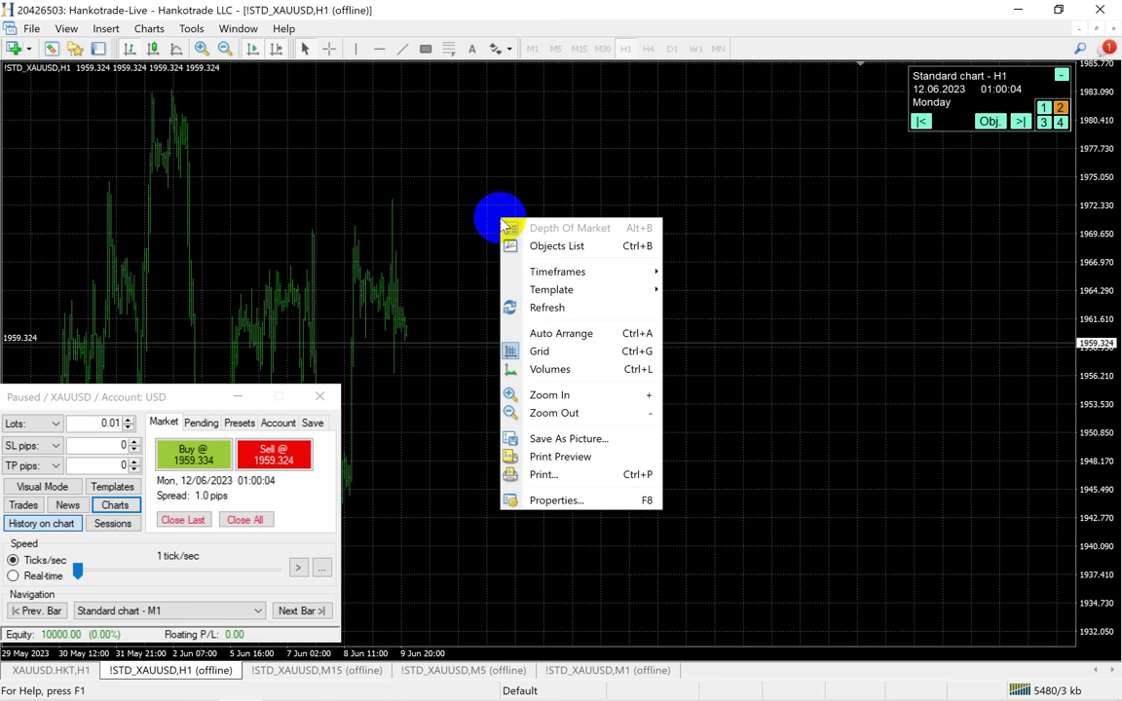
mouse_move(564, 289)
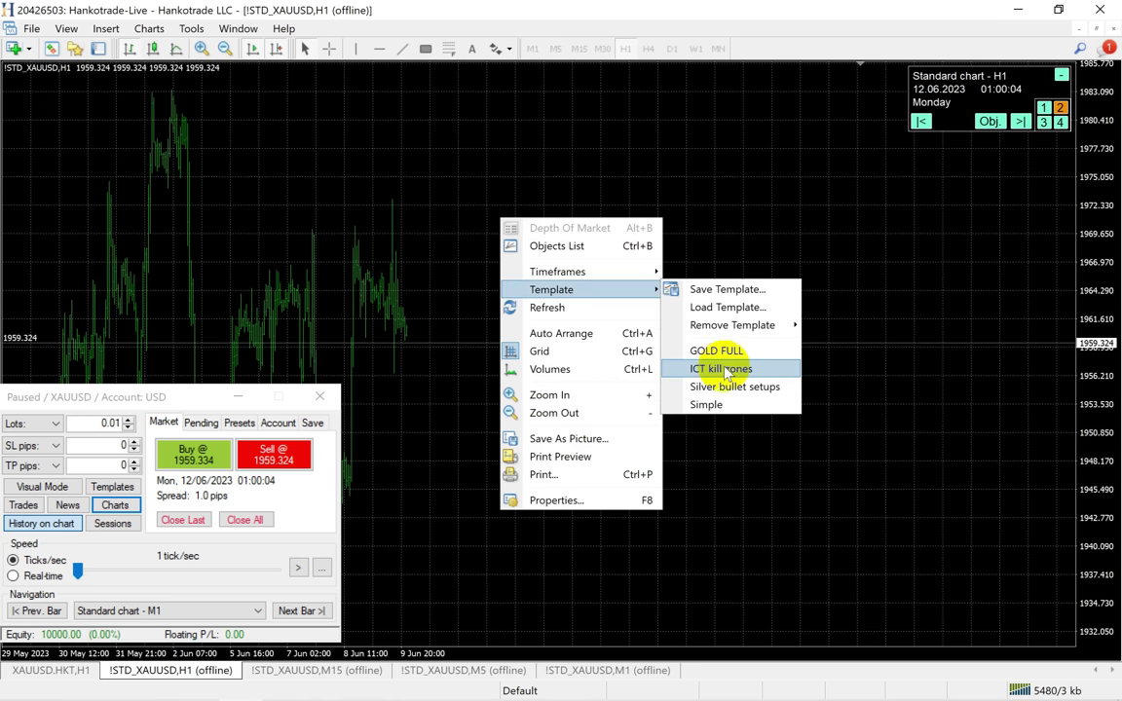
left_click(725, 371)
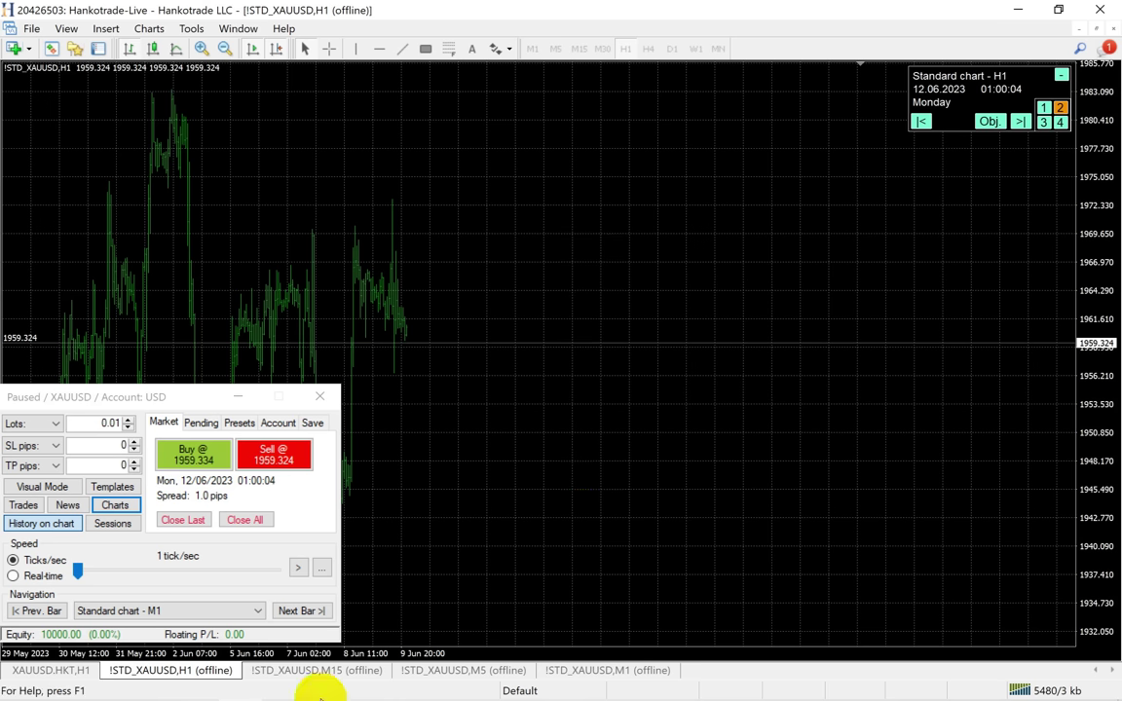
Step: Apply the ICT kill zones template to the M15, M5 and M1 charts and return to the H1 chart
left_click(365, 670)
right_click(544, 233)
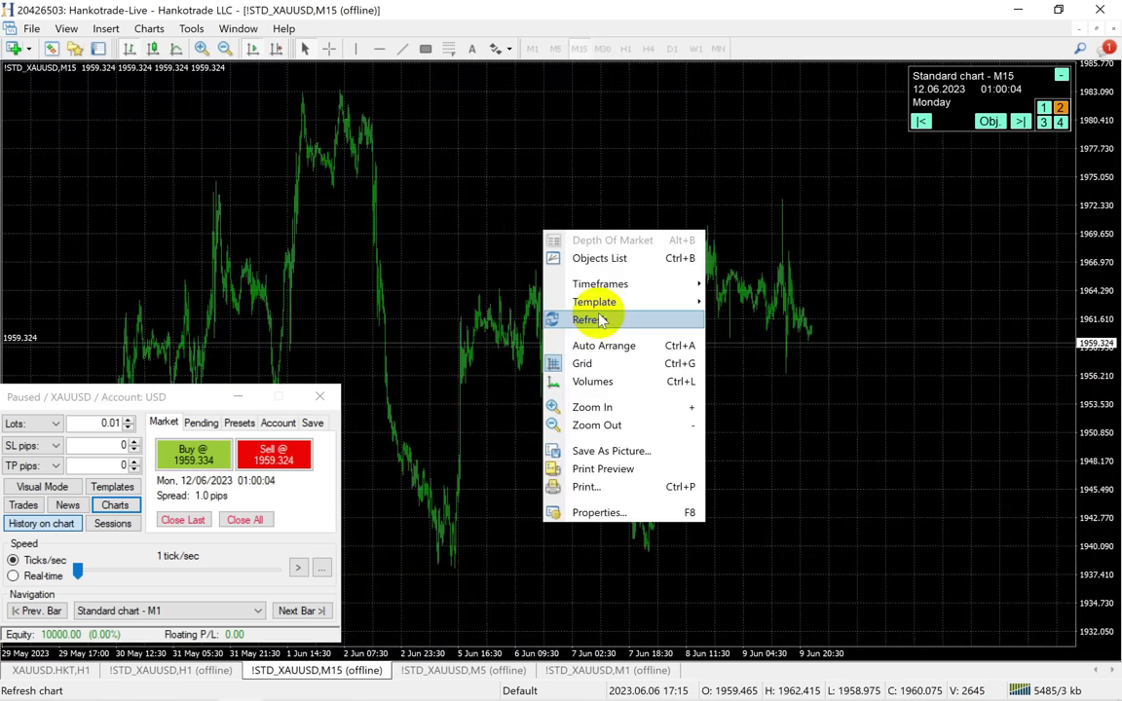
mouse_move(633, 302)
left_click(749, 383)
left_click(443, 671)
right_click(530, 267)
mouse_move(574, 331)
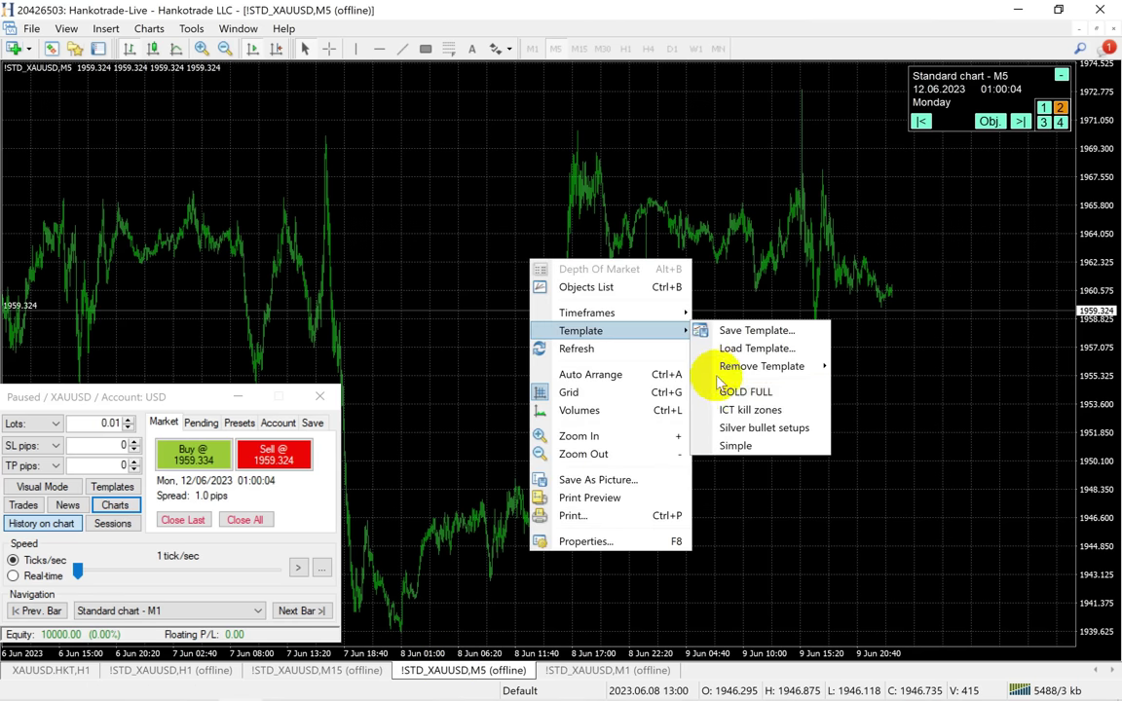
left_click(727, 408)
left_click(584, 670)
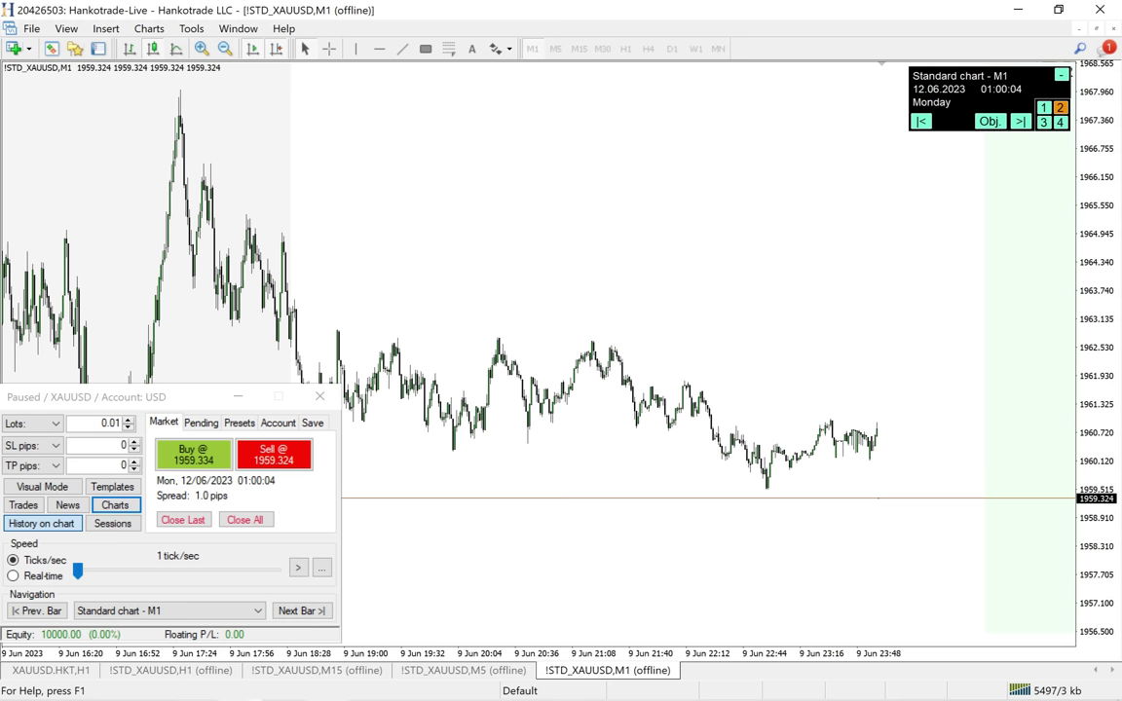
left_click(213, 671)
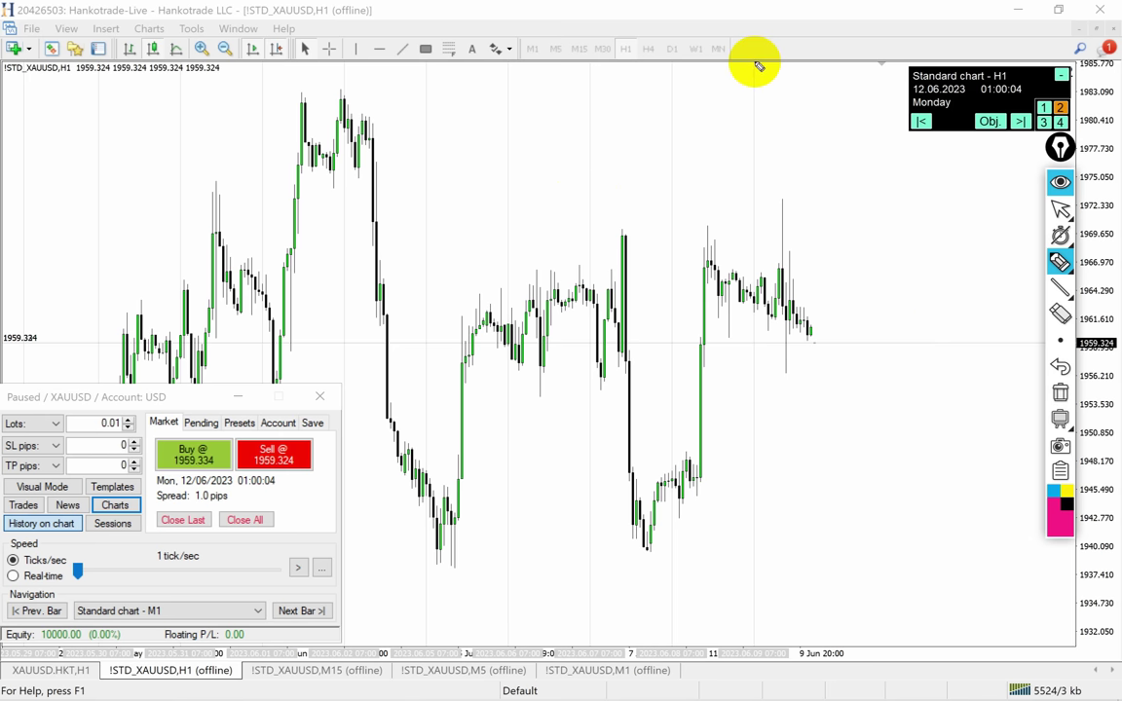
Step: Mark the 9 June area with a freehand vertical stroke and two small arrows, and clear the annotations
left_click_drag(756, 95, 750, 591)
left_click_drag(646, 135, 645, 162)
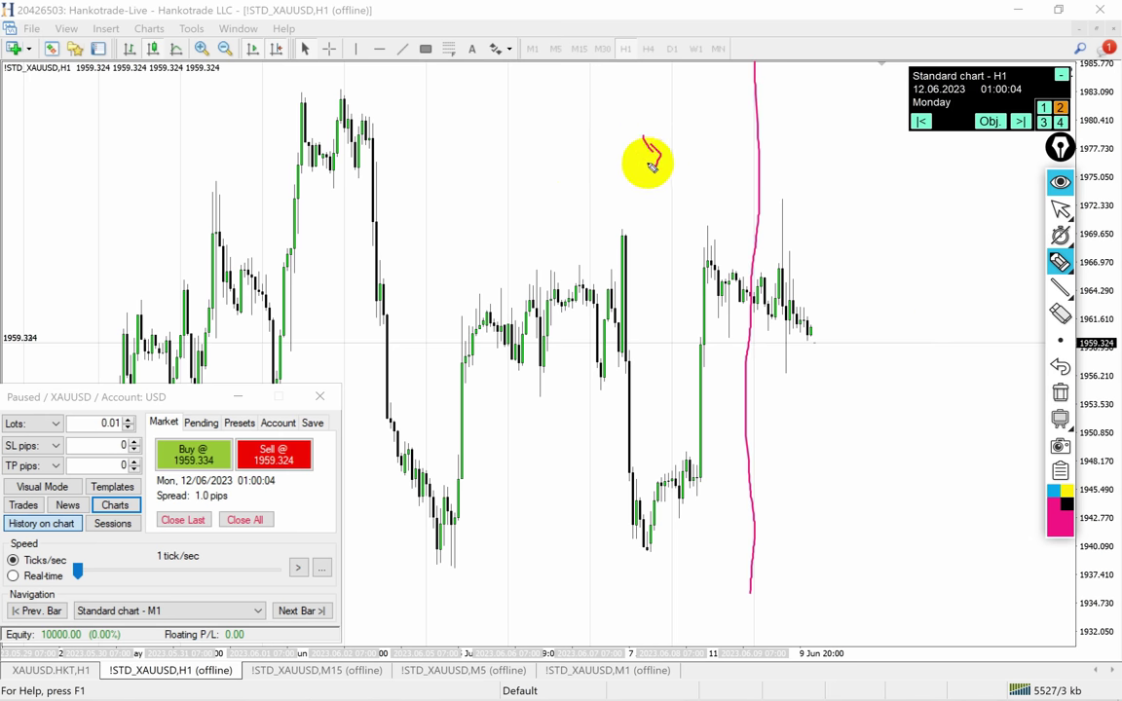
mouse_move(575, 151)
left_mouse_down()
mouse_move(588, 153)
mouse_move(576, 163)
left_mouse_up()
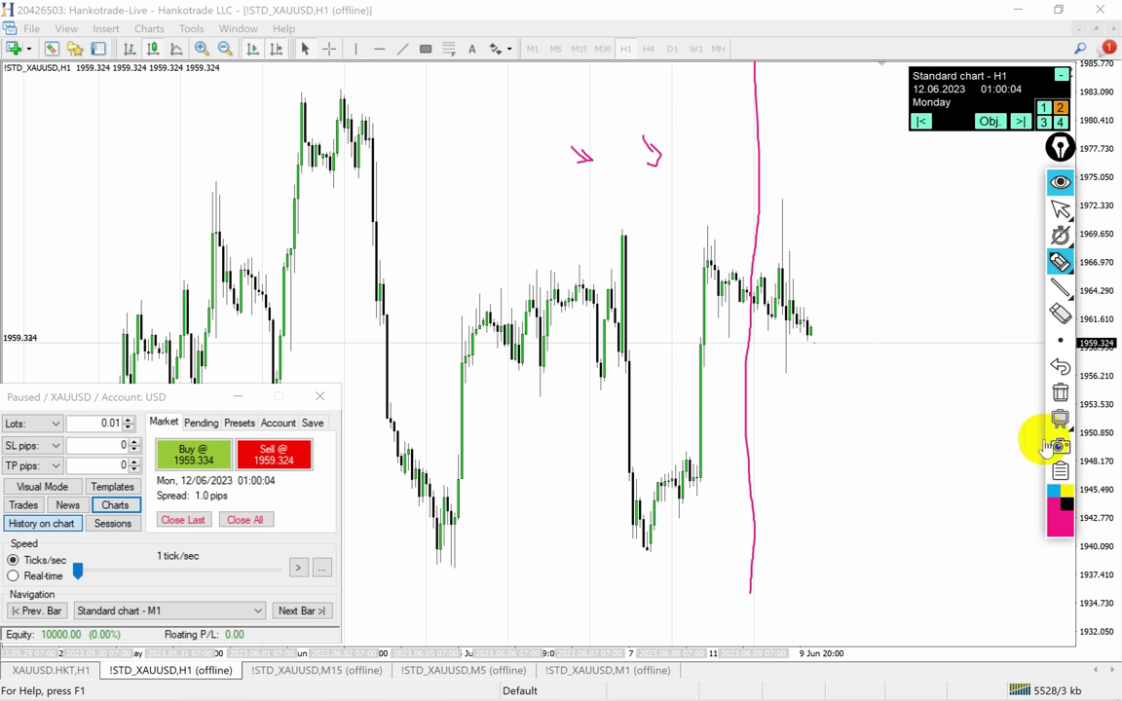
left_click(1060, 394)
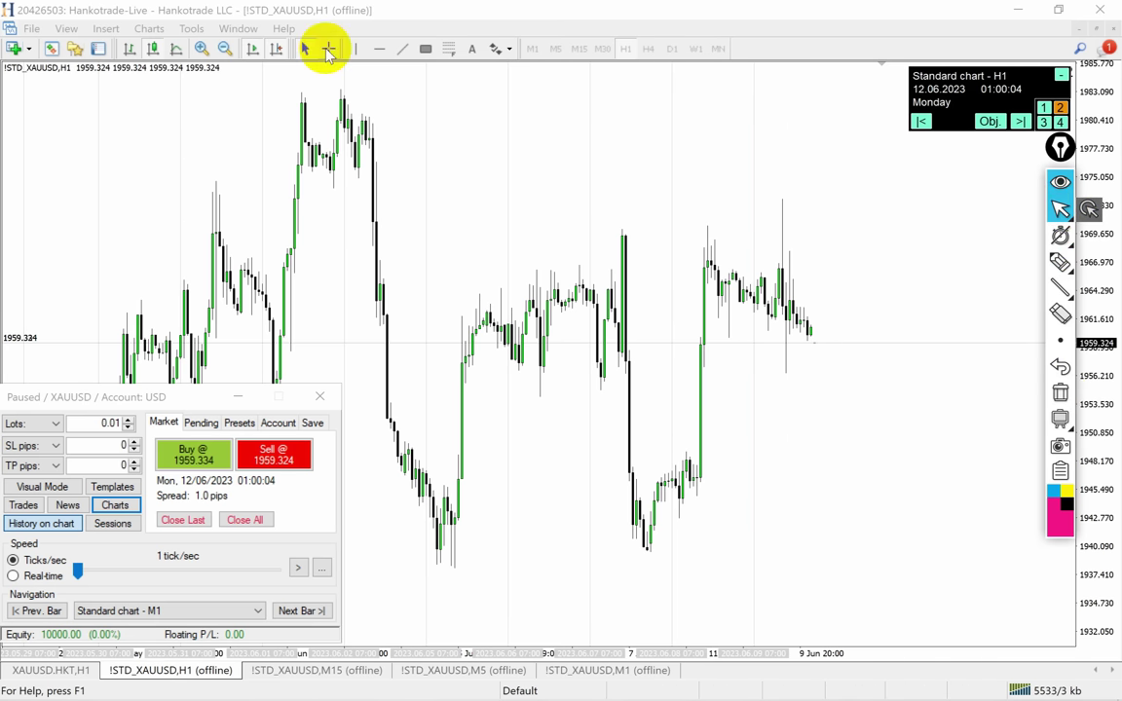
Step: Examine the latest H1 candles with the crosshair and check the dates in the system calendar
left_click(328, 48)
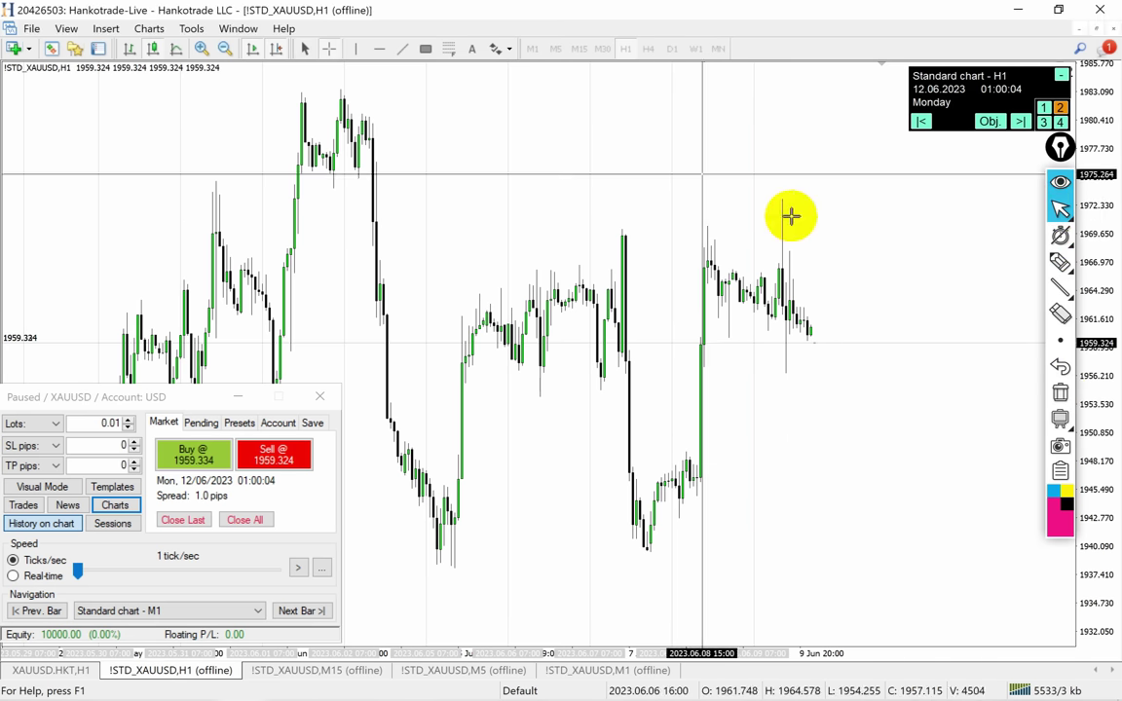
left_click(802, 313)
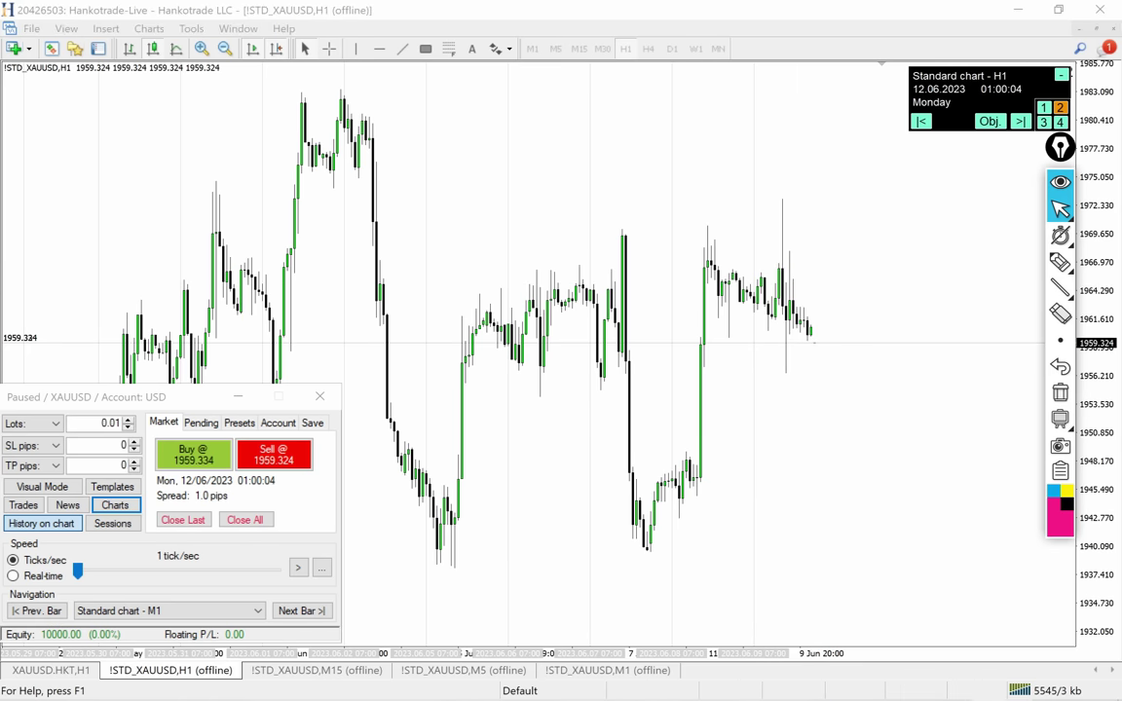
left_click(1081, 699)
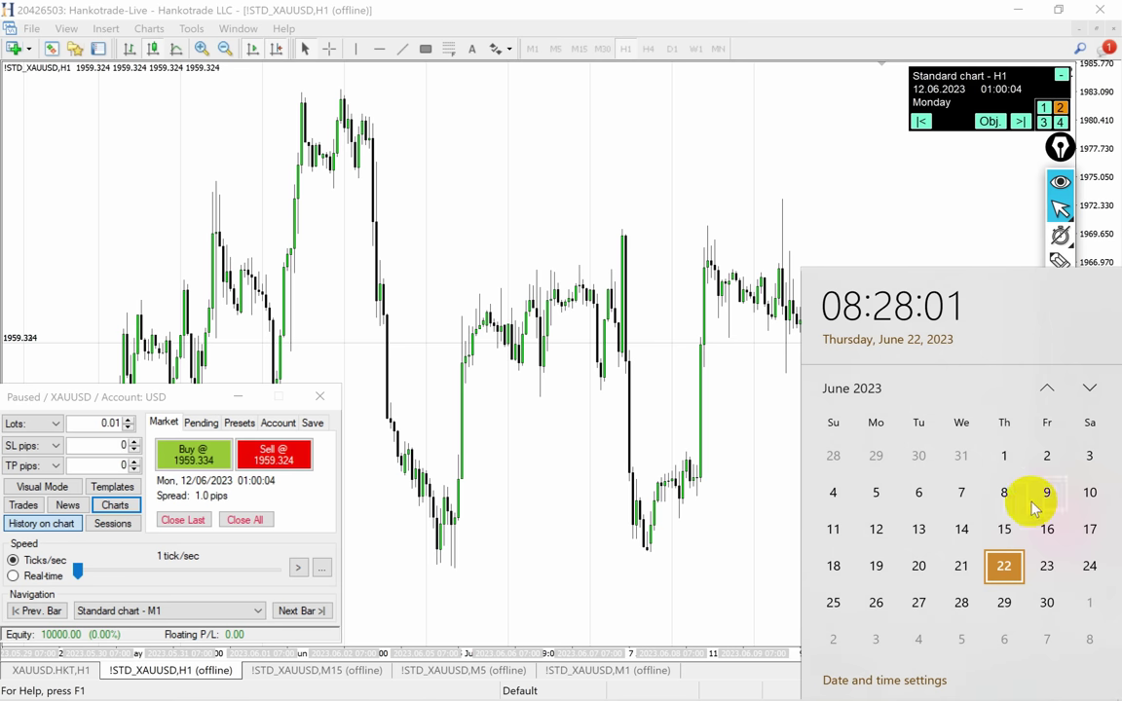
left_click(826, 200)
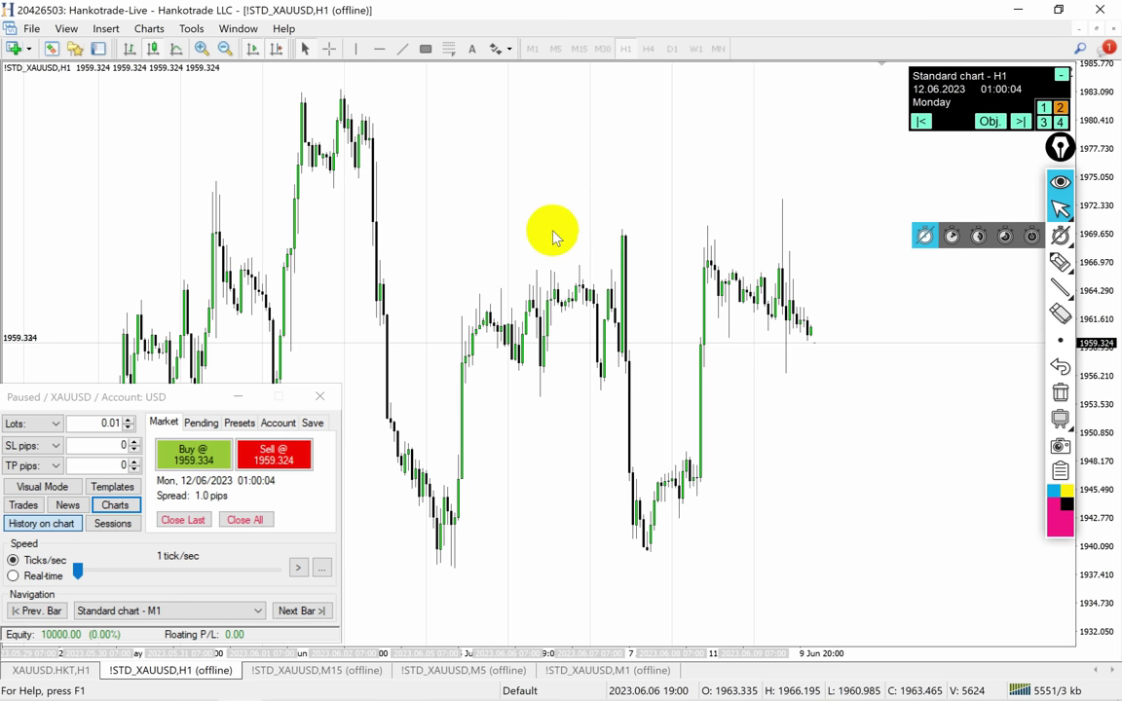
Step: Draw a thicker Silver vertical line at 2023.06.05 07:00 on the H1 chart and copy it to 29 May
left_click(356, 47)
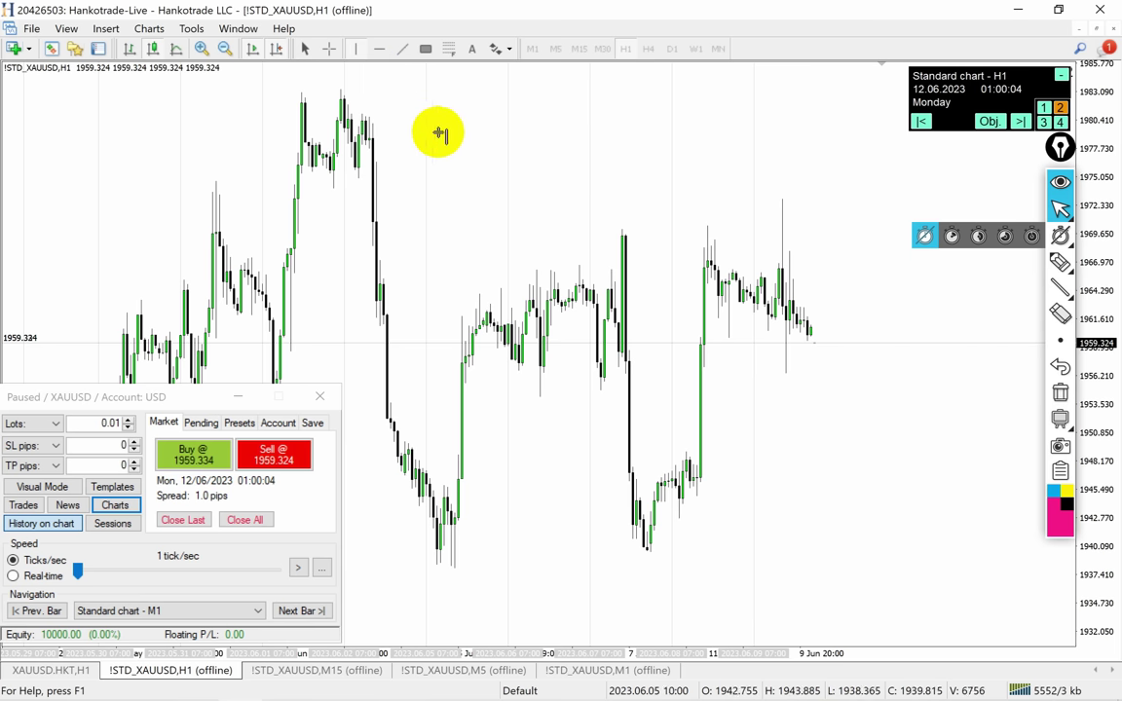
left_click(427, 137)
left_click(571, 368)
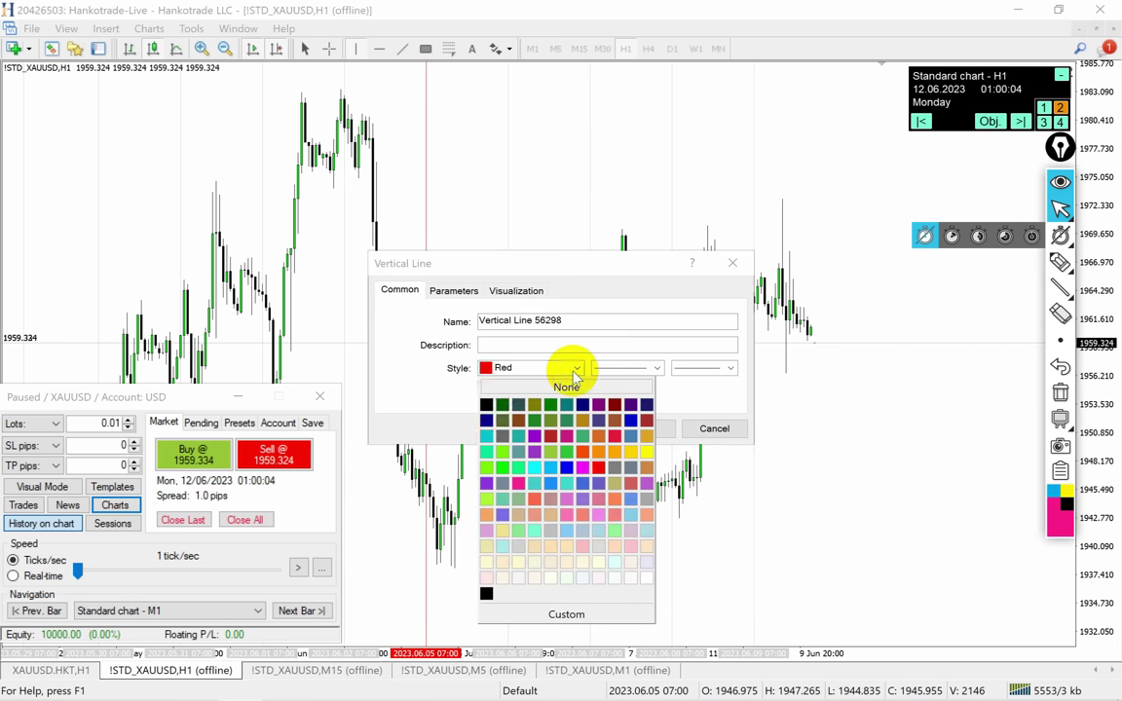
left_click(534, 535)
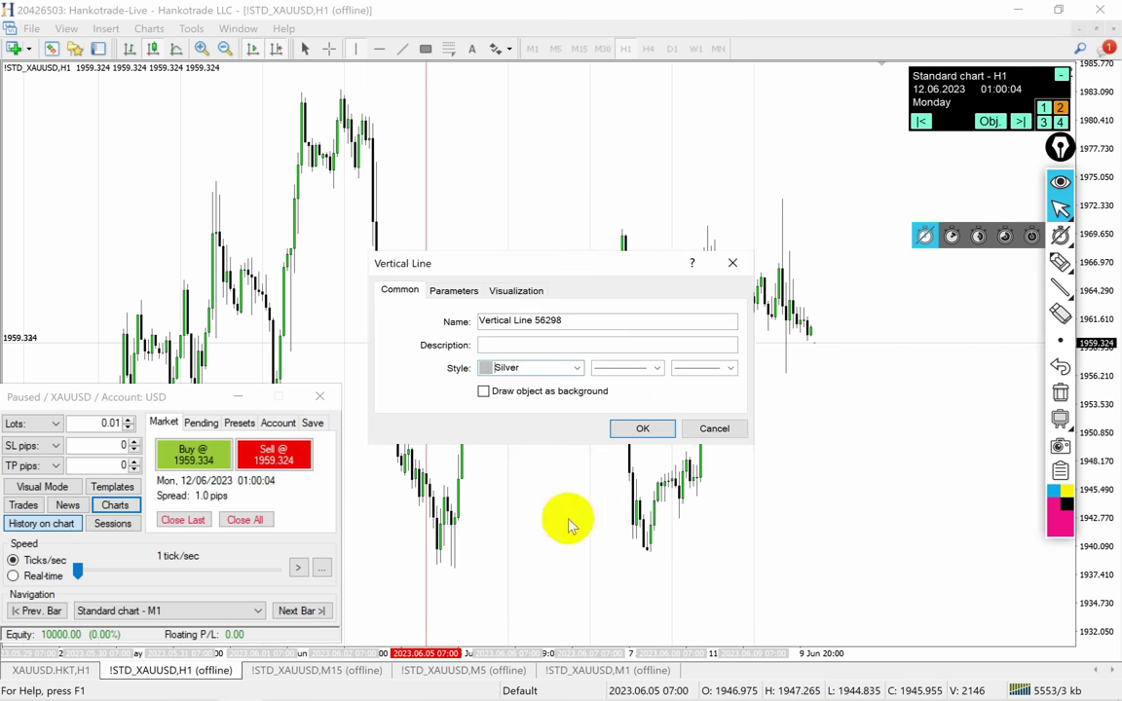
left_click(698, 370)
left_click(696, 417)
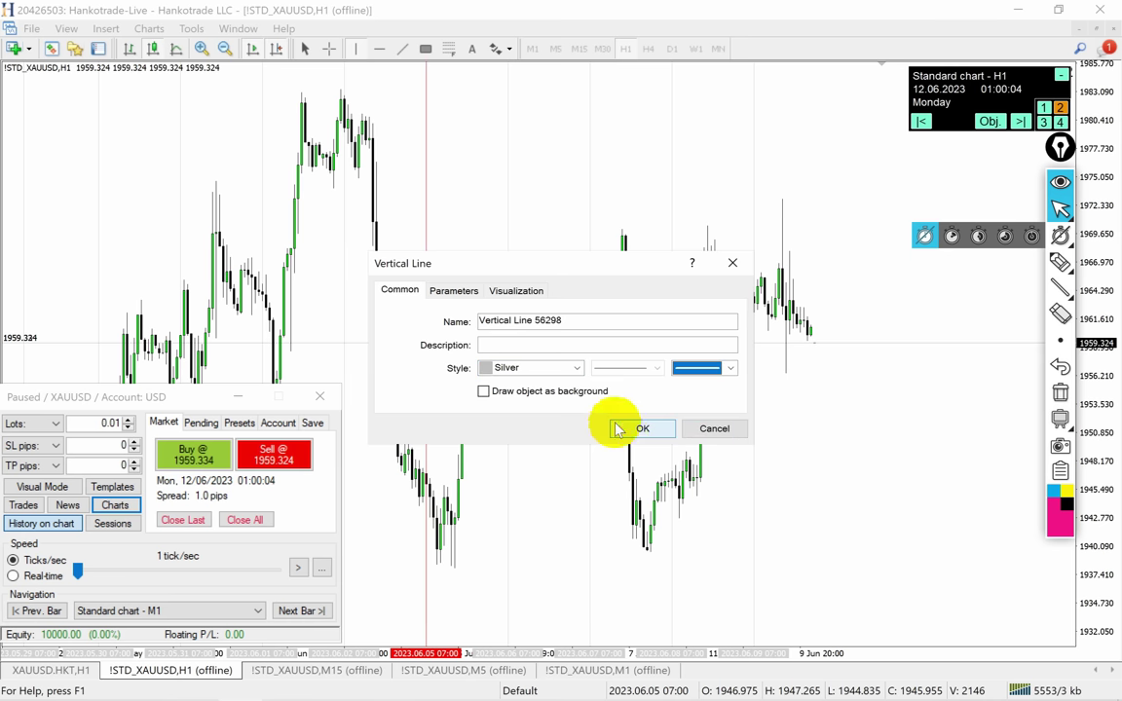
left_click(631, 429)
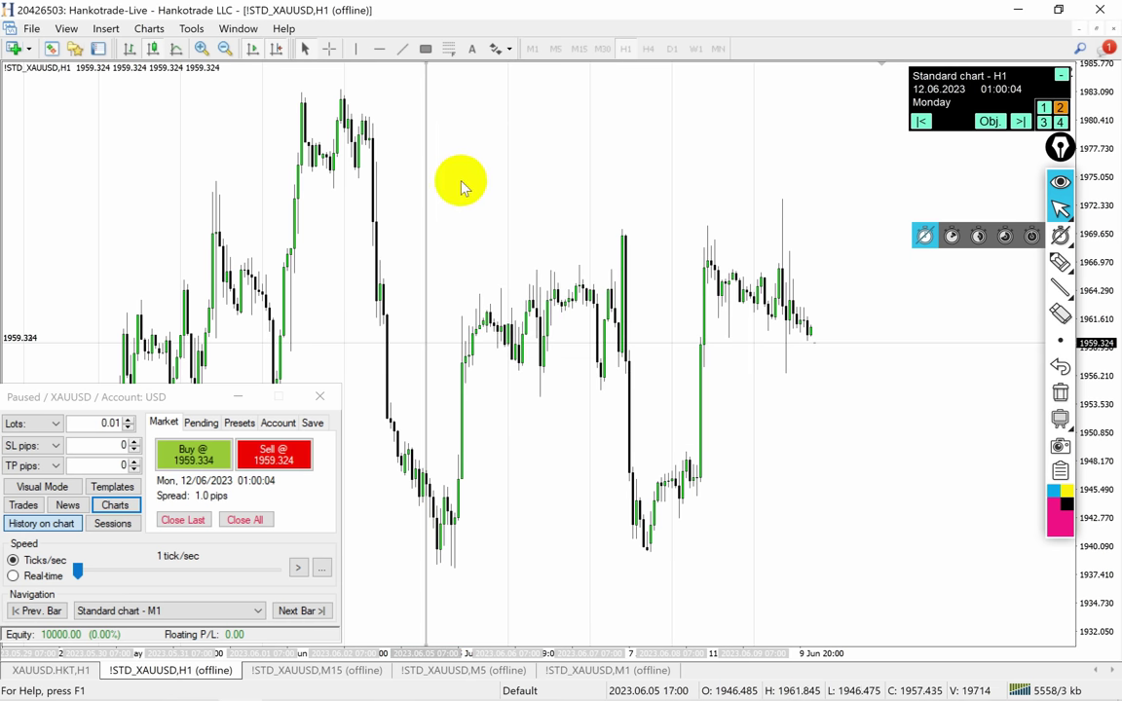
left_click_drag(427, 179, 23, 186)
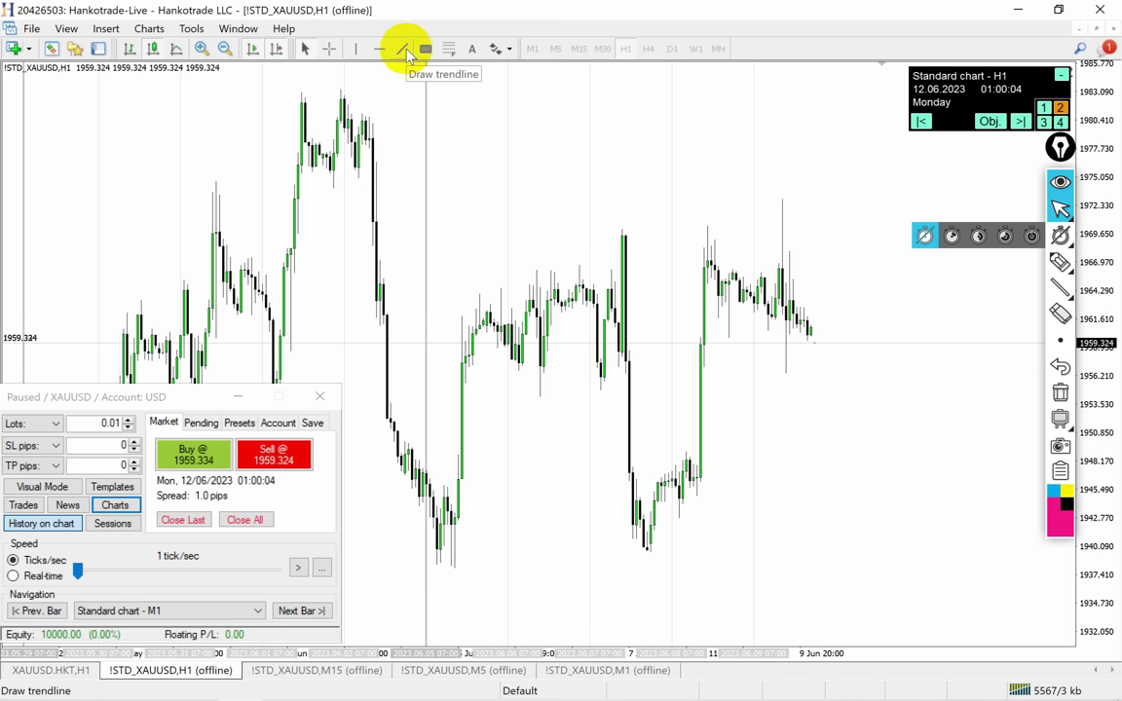
Step: Draw a red trendline with Ray enabled from the 2 June high at 2023.06.02 06:00, value 1983.315
left_click(406, 51)
left_click_drag(340, 88, 544, 88)
left_click(400, 291)
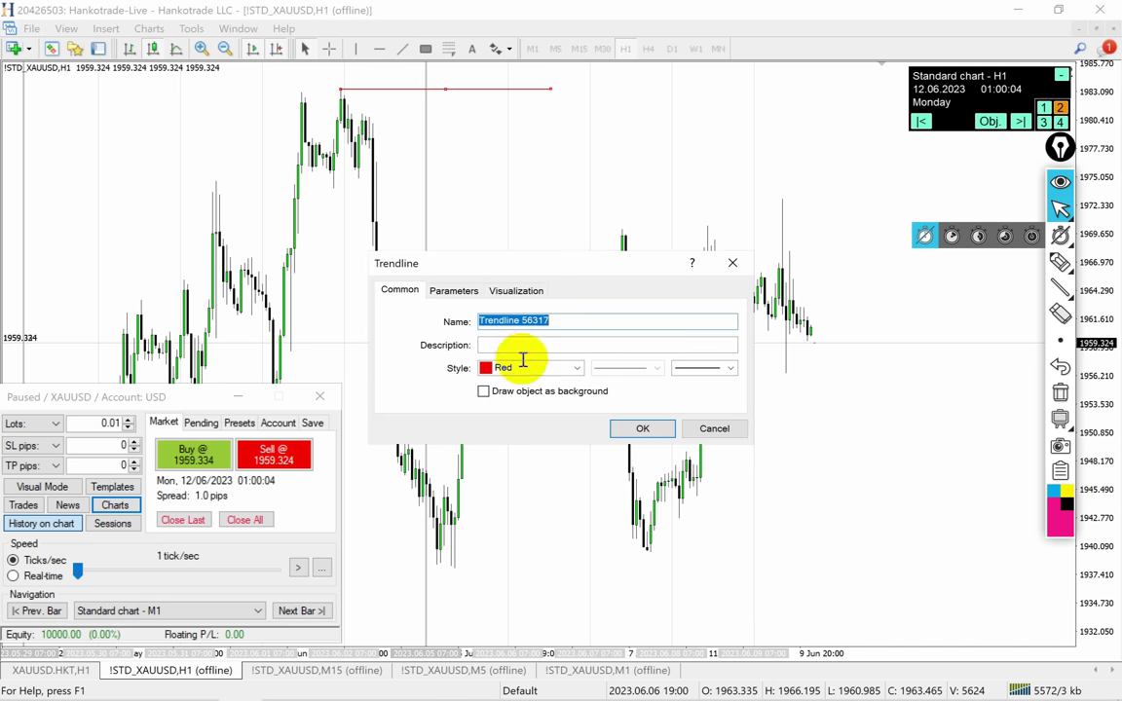
left_click(451, 289)
left_click(465, 369)
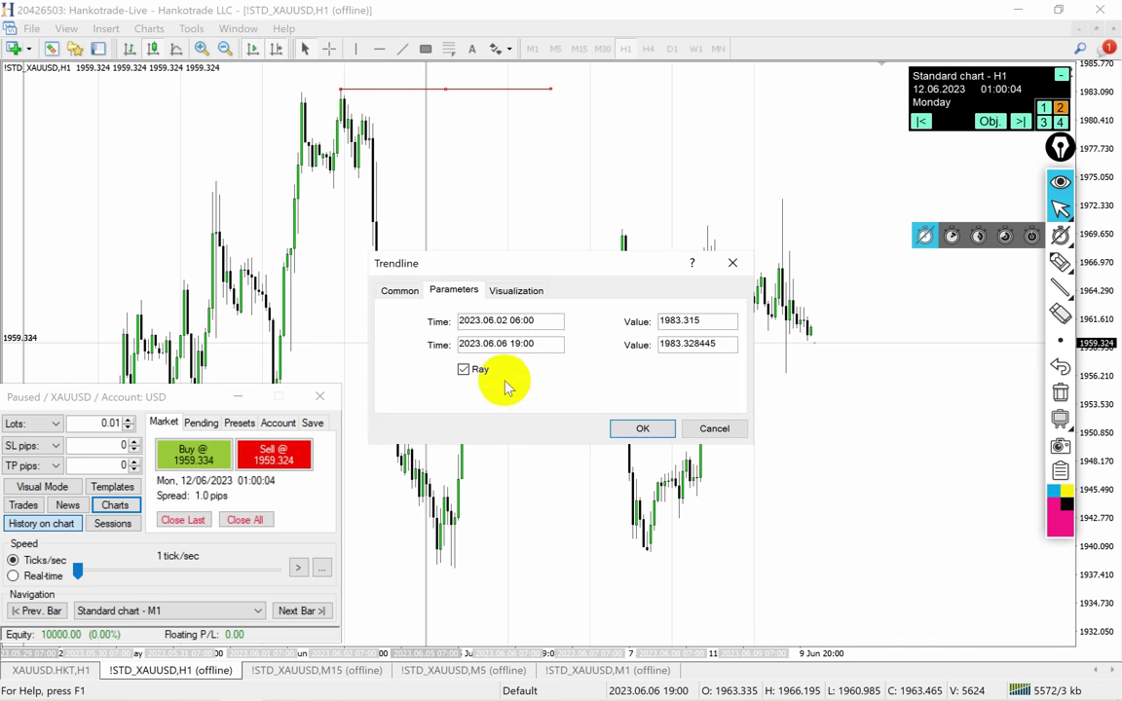
left_click(649, 430)
Step: Level the 2 June trendline by copying its first point's value, 1983.315, to its second point
right_click(551, 92)
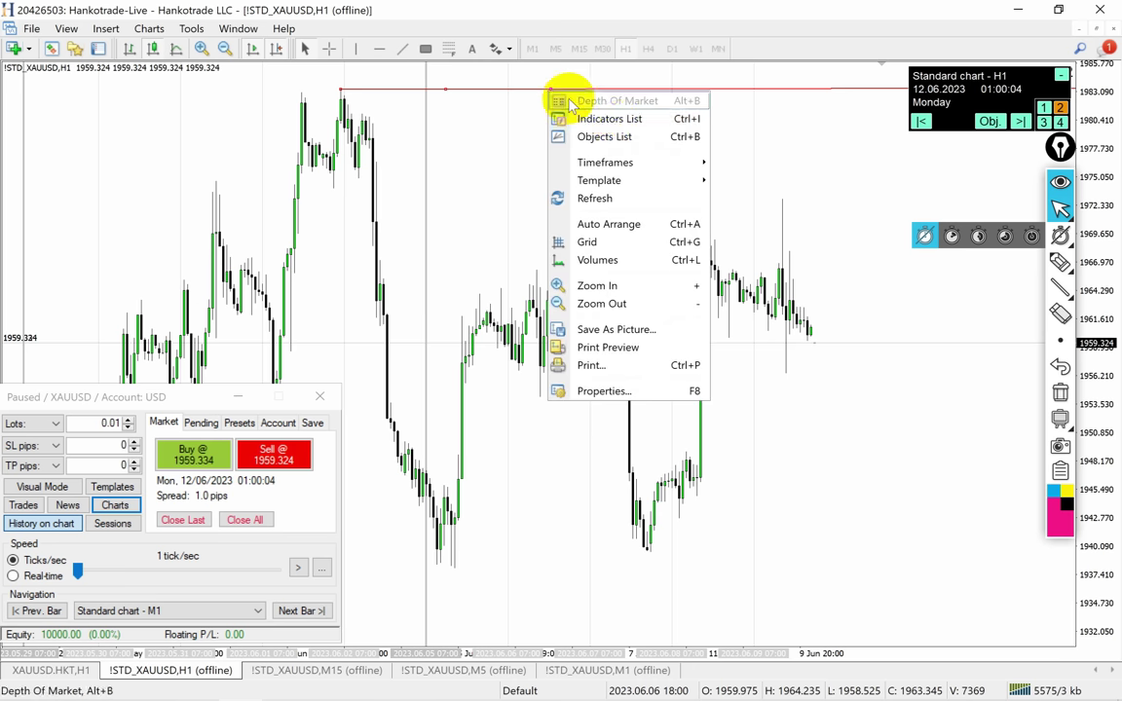
right_click(342, 92)
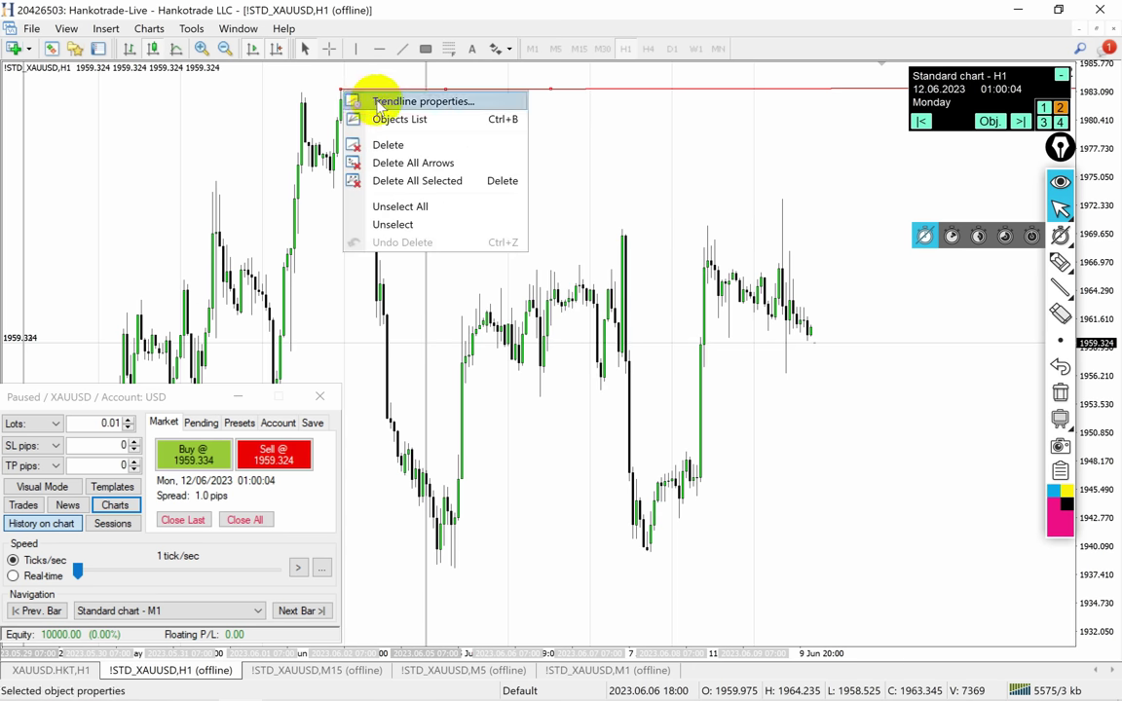
left_click(376, 100)
right_click(672, 321)
double_click(693, 341)
right_click(693, 340)
left_click(723, 379)
left_click(642, 428)
Step: Minimize the simulation panel and copy the red ray to the 30 May low, just below the 2 June high, and the 5 and 7 June lows
left_click(271, 401)
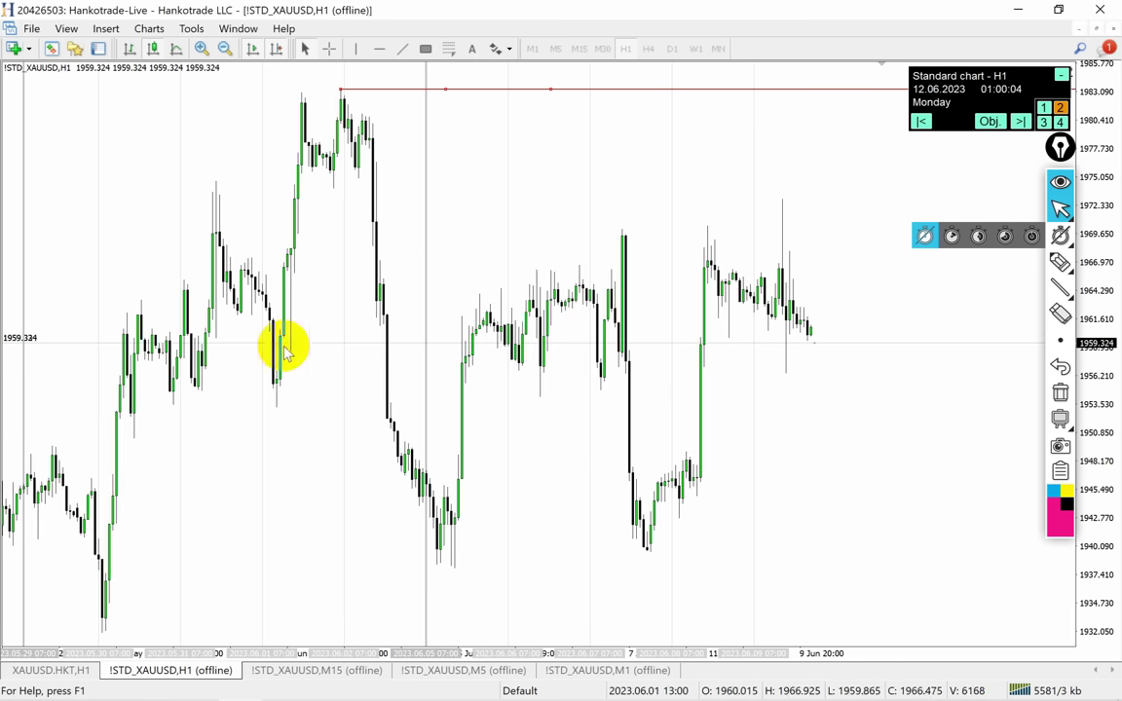
mouse_move(341, 94)
left_mouse_down()
mouse_move(263, 370)
mouse_move(145, 631)
mouse_move(105, 638)
mouse_move(421, 468)
mouse_move(375, 113)
mouse_move(345, 98)
left_mouse_up()
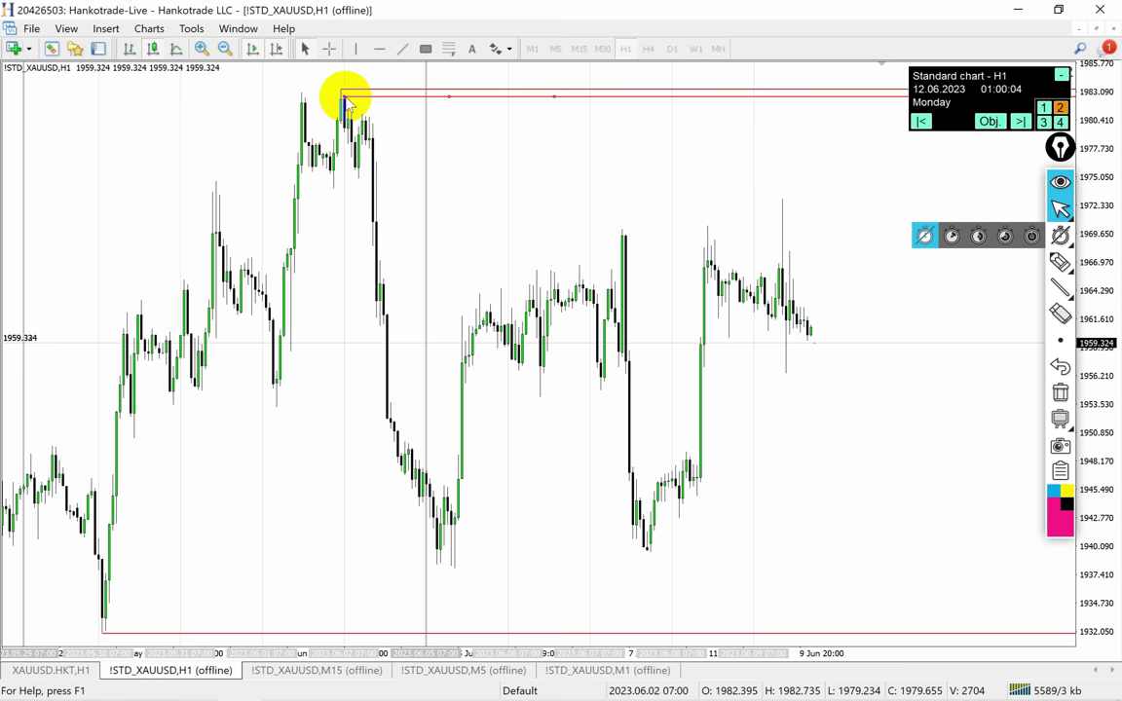
left_click(344, 98)
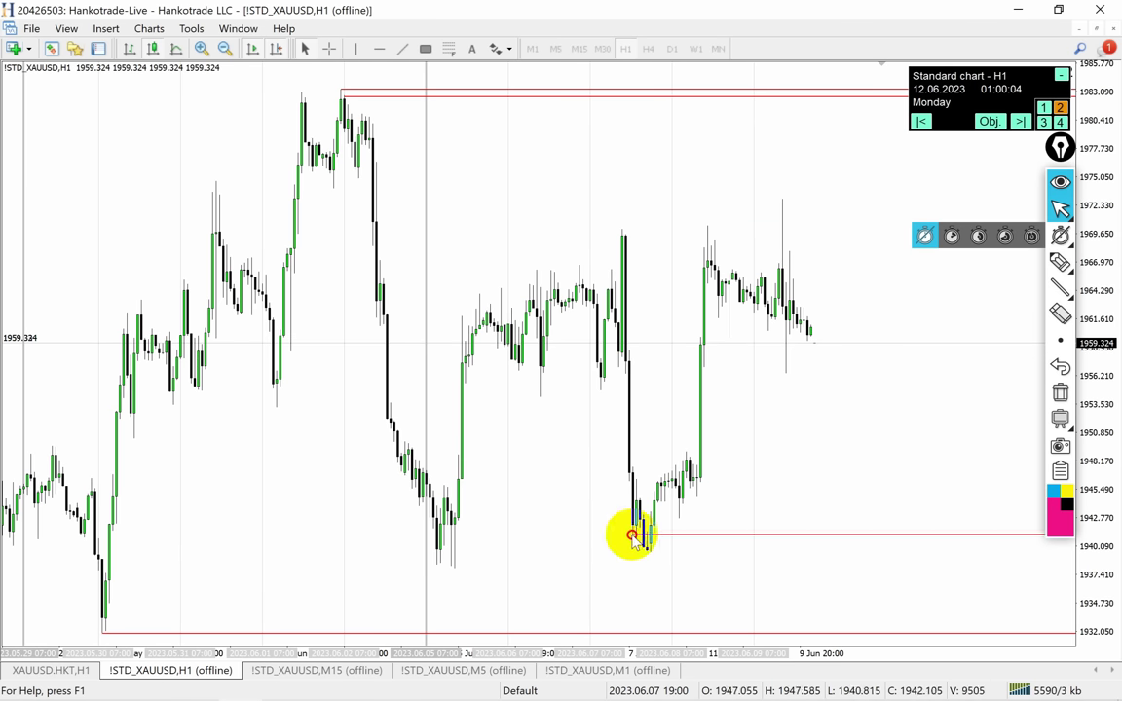
left_click(454, 570)
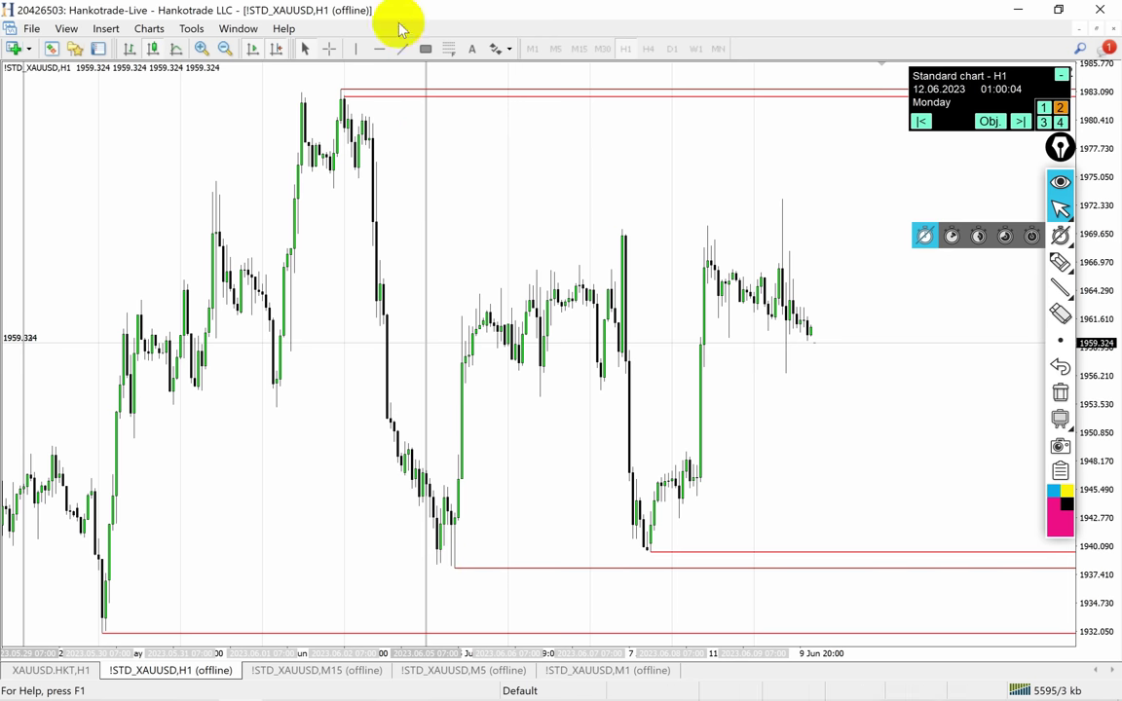
Step: Place a copy of the ray on the 8 June 17:00 high at about 1970.40 and set its colour to Black
left_click(394, 101)
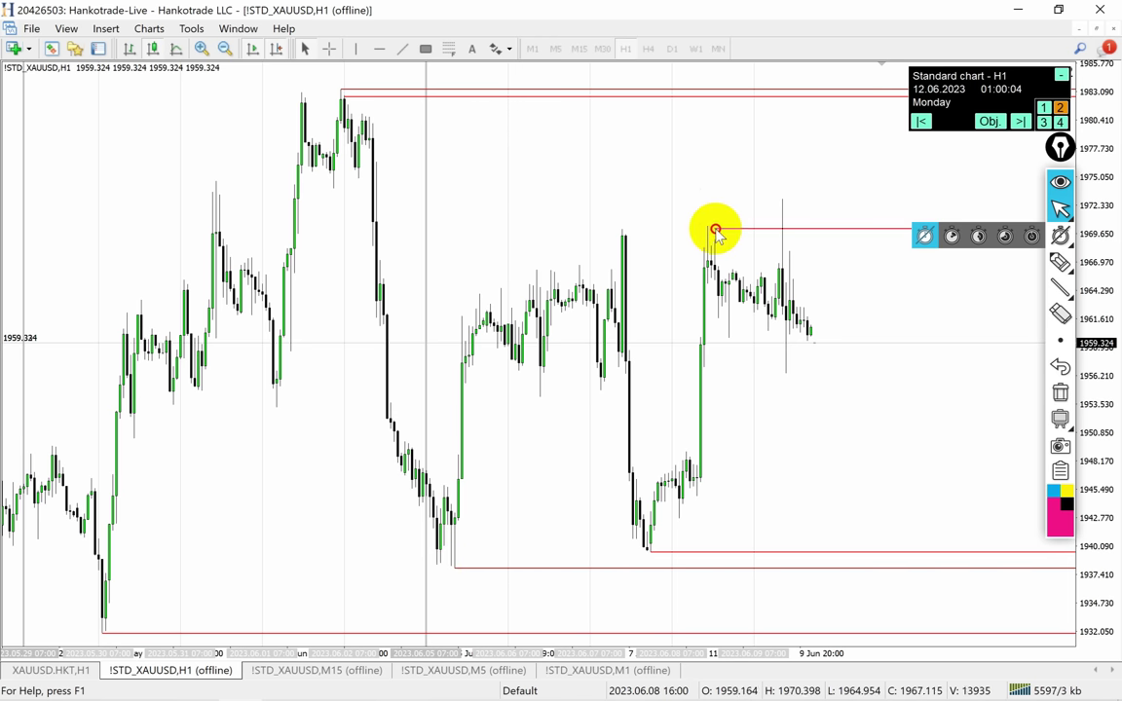
left_click(787, 235)
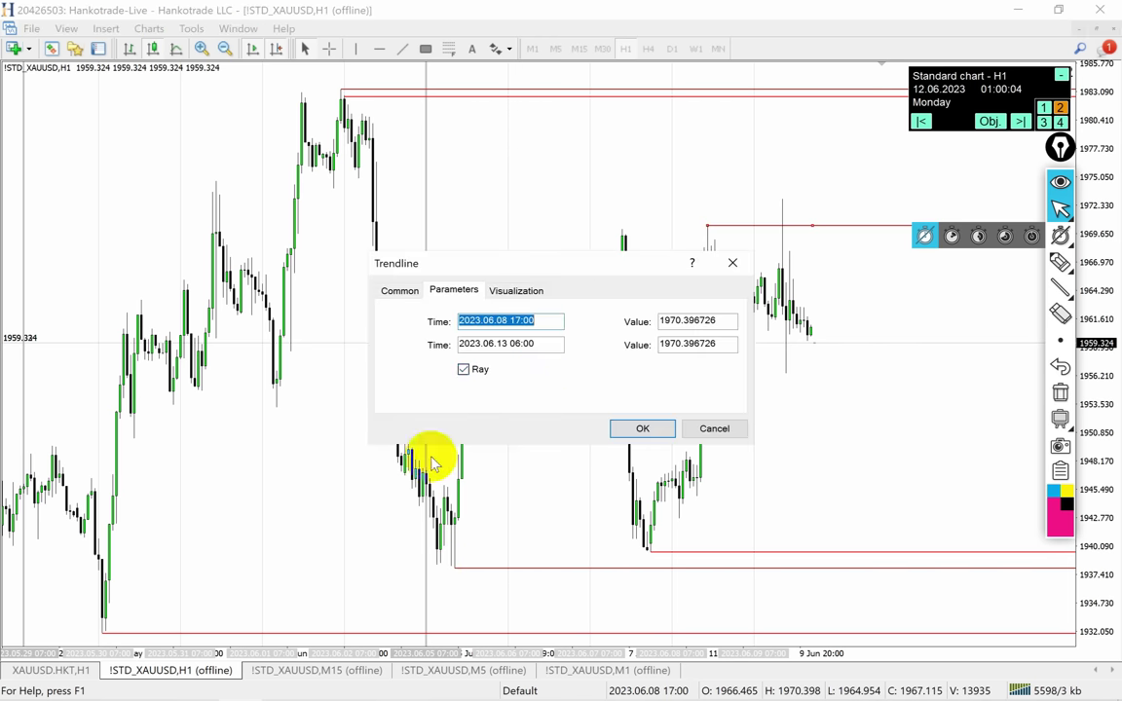
left_click(399, 290)
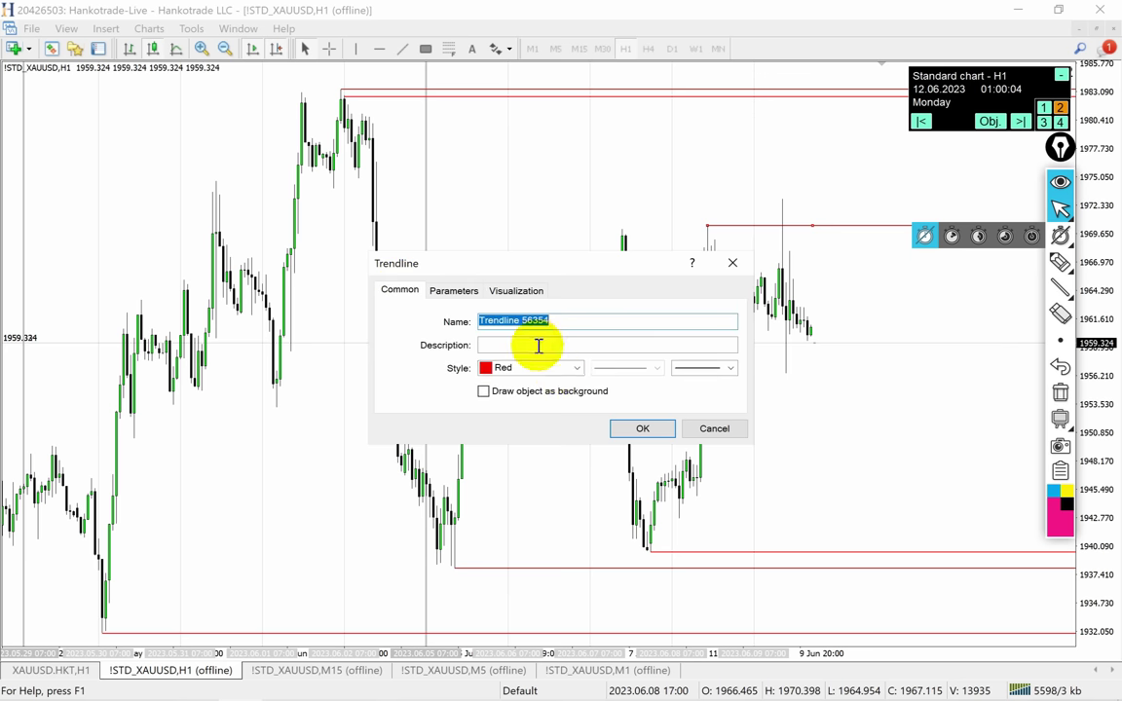
left_click(576, 368)
left_click(493, 404)
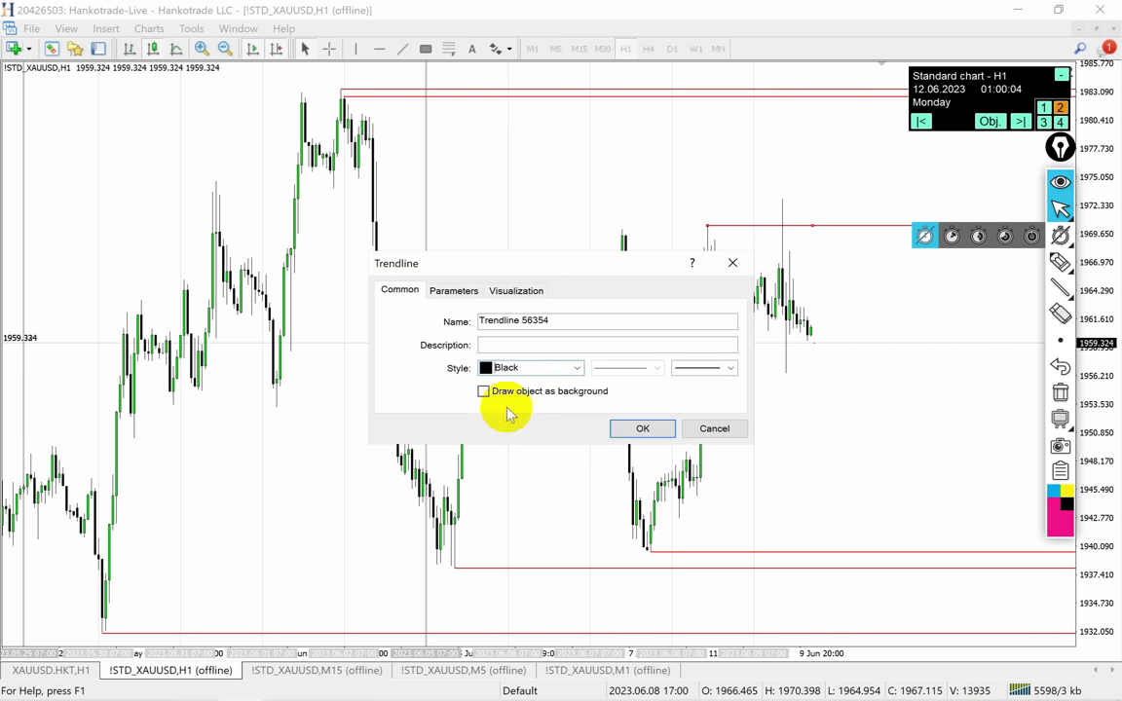
left_click(655, 430)
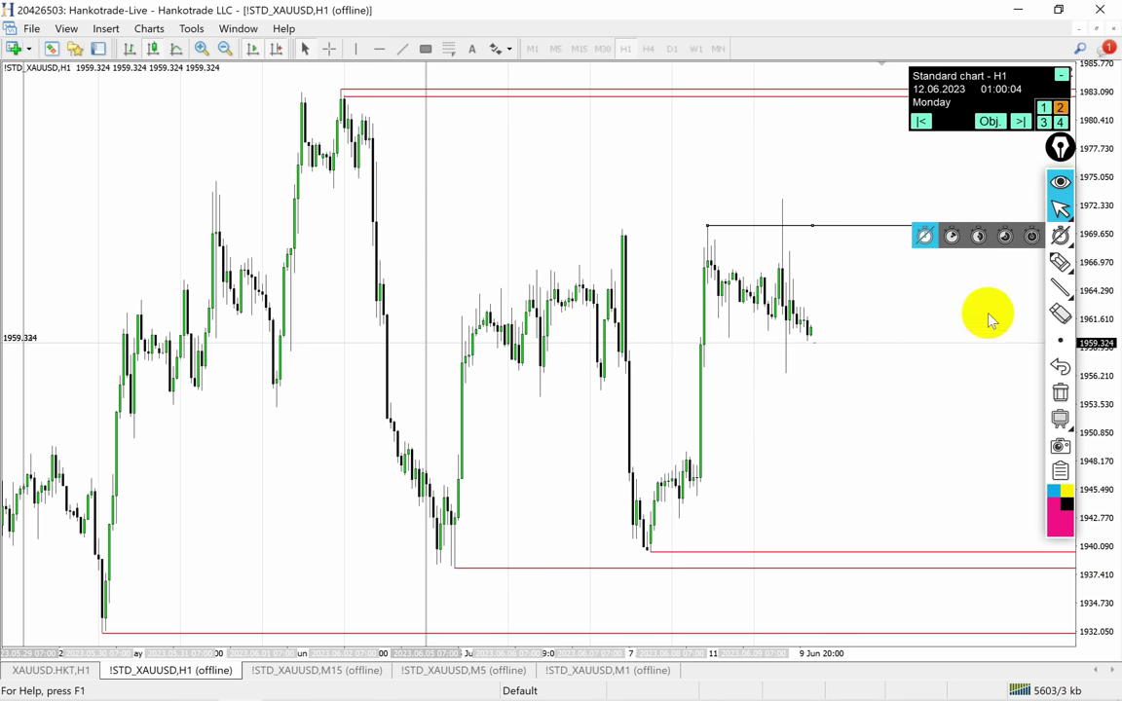
Step: Shorten the black line to a non-ray segment and copy it to the 6–7 June swing highs and swing low
left_click_drag(917, 227, 647, 266)
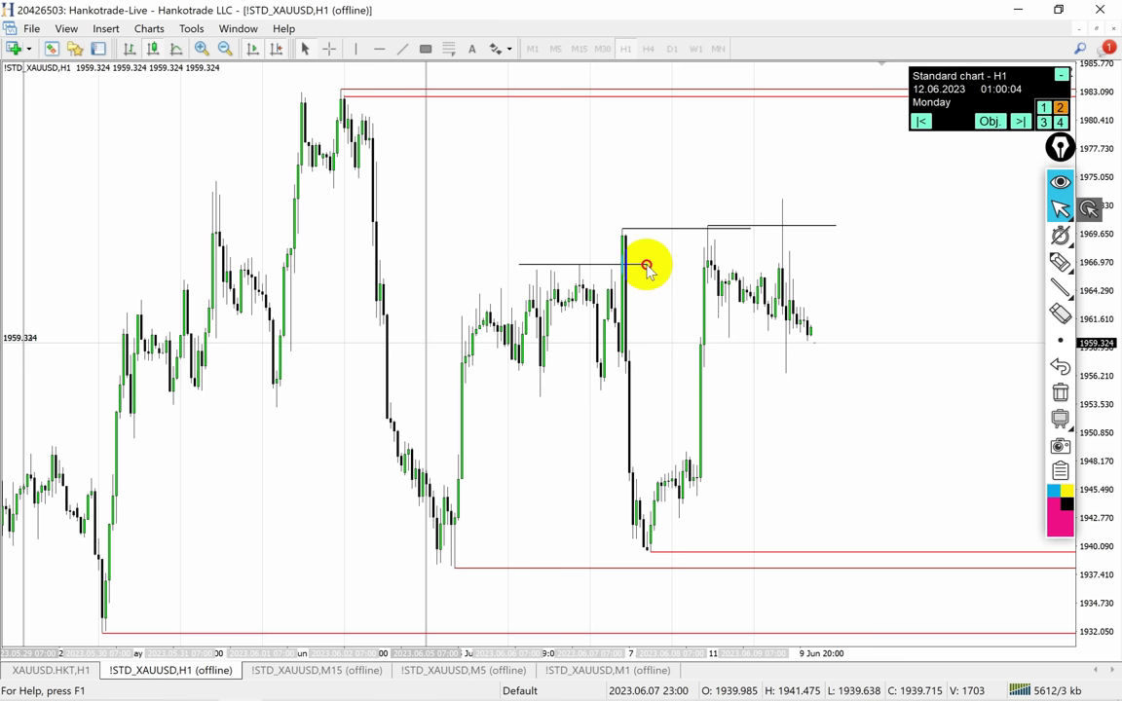
double_click(527, 269)
left_click_drag(527, 270, 501, 292)
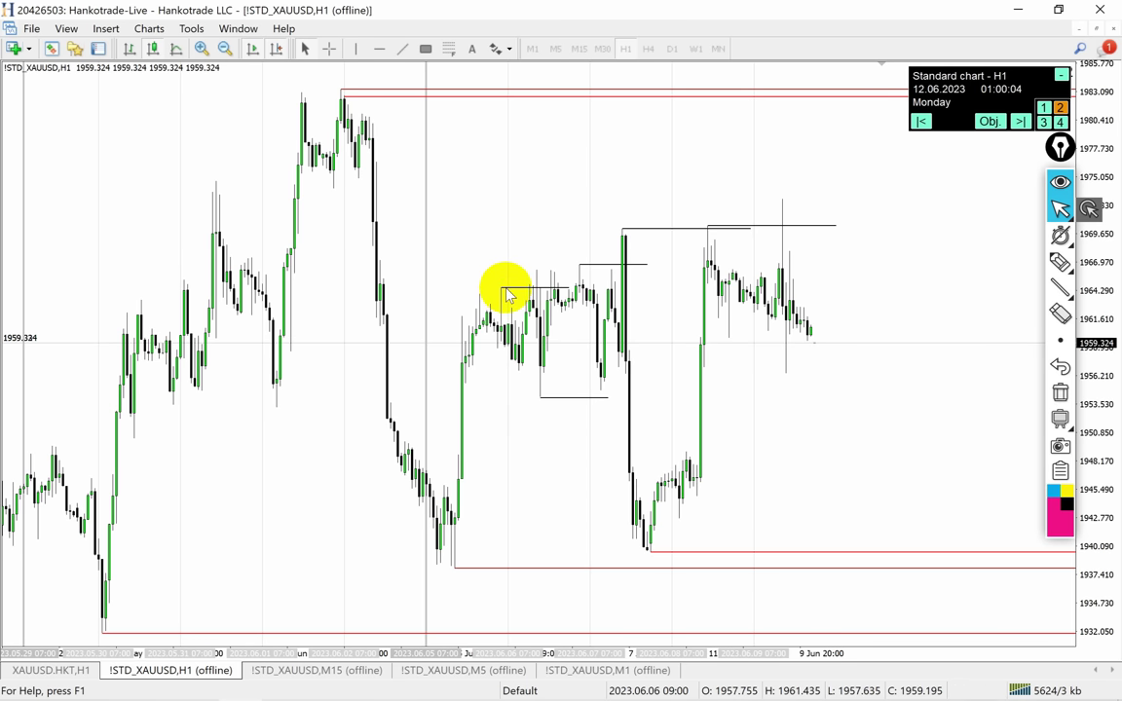
Step: Copy a red ray to the 8 June swing low and black segments to the swing highs and lows of 29 May–1 June
left_click_drag(714, 552, 783, 523)
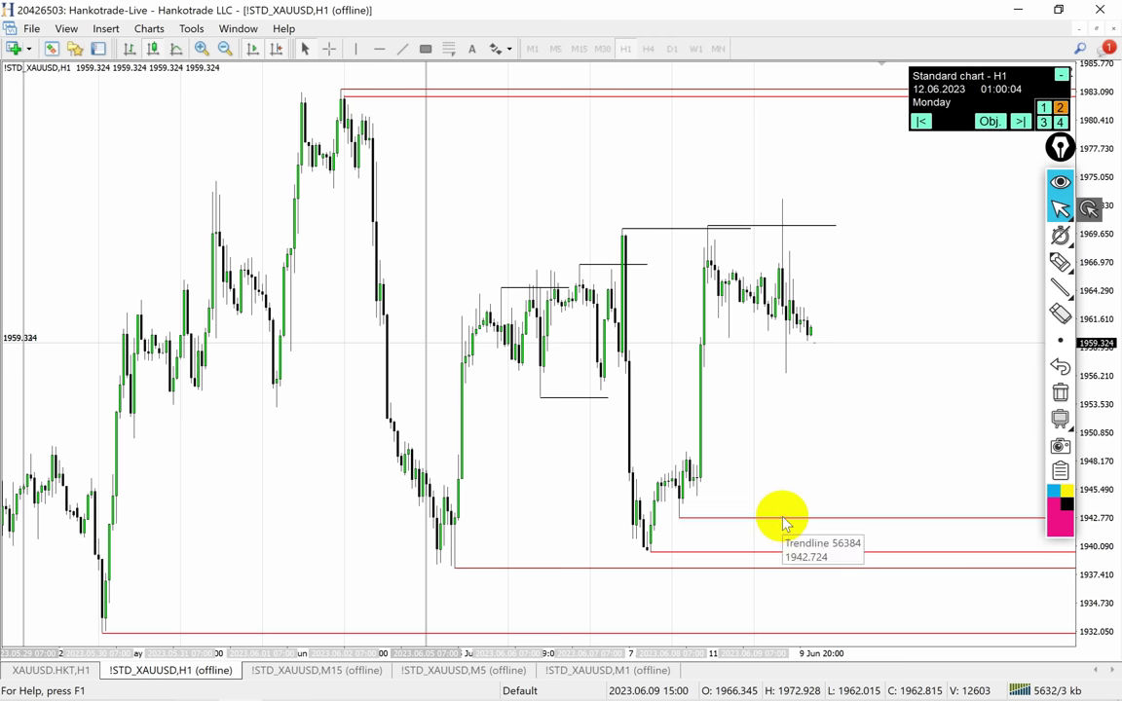
left_click_drag(785, 523, 785, 523)
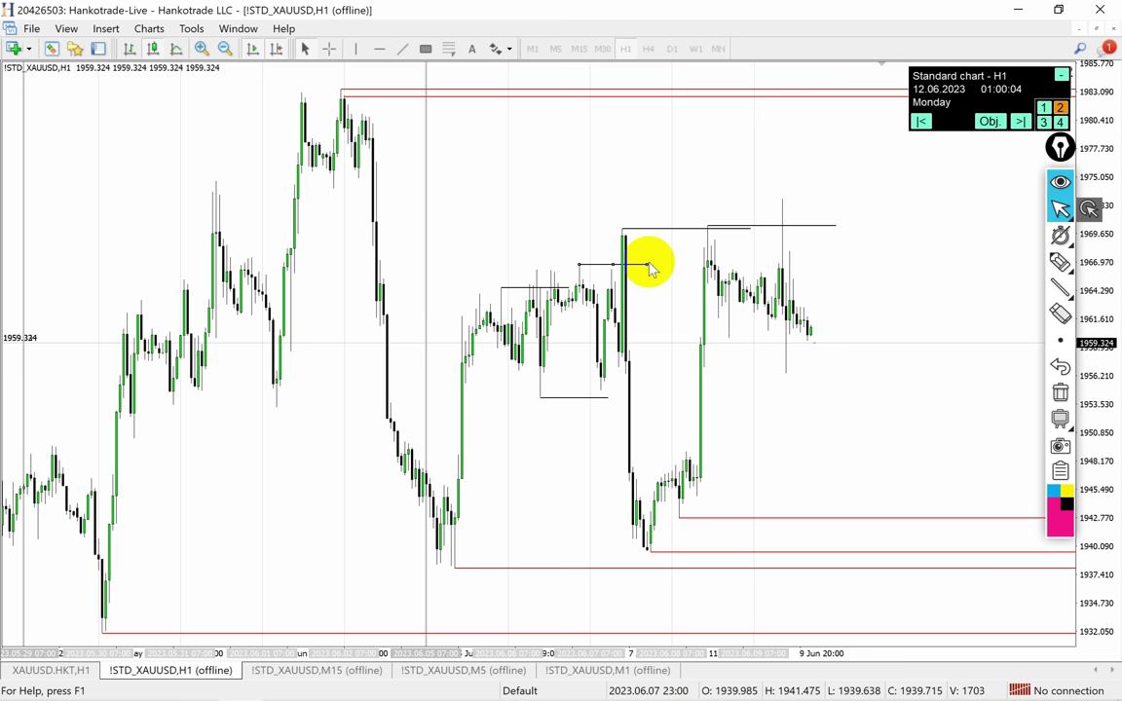
left_click(369, 91)
left_click_drag(372, 93, 121, 450)
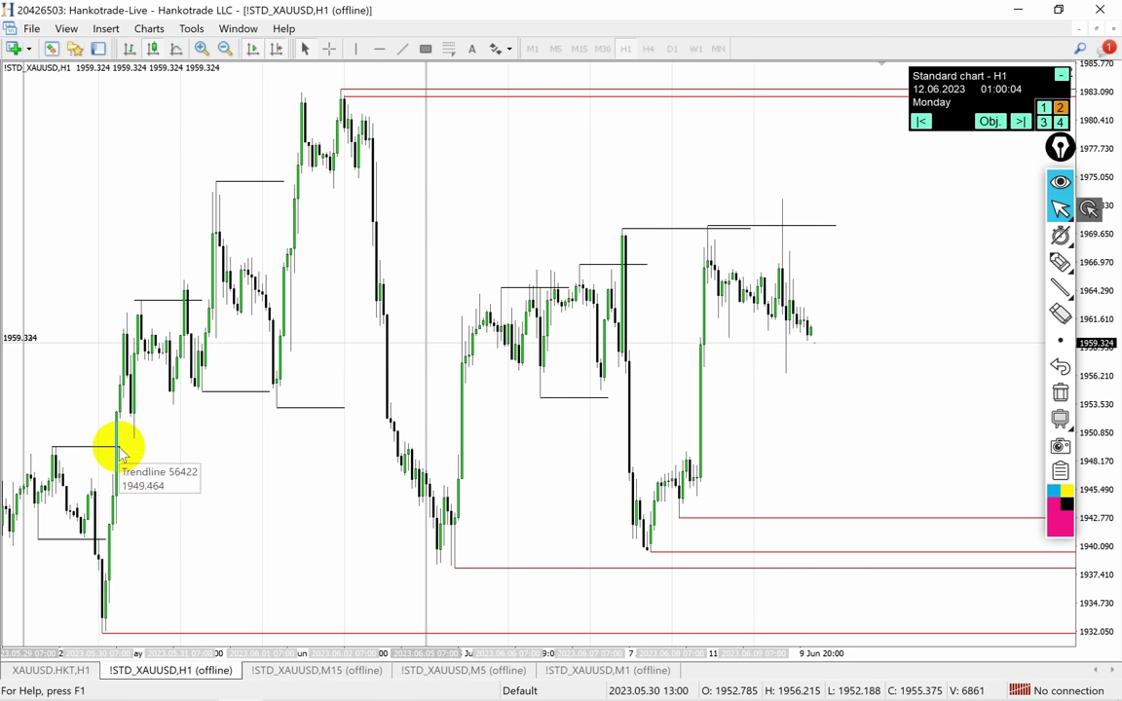
key("e")
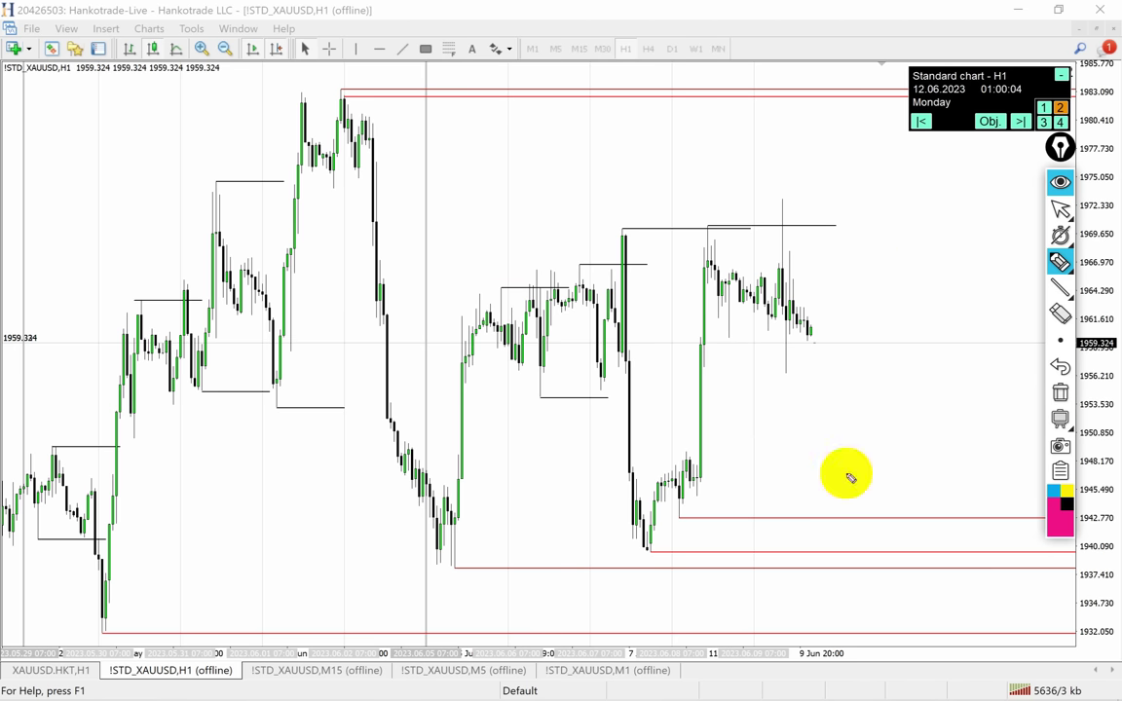
mouse_move(1057, 210)
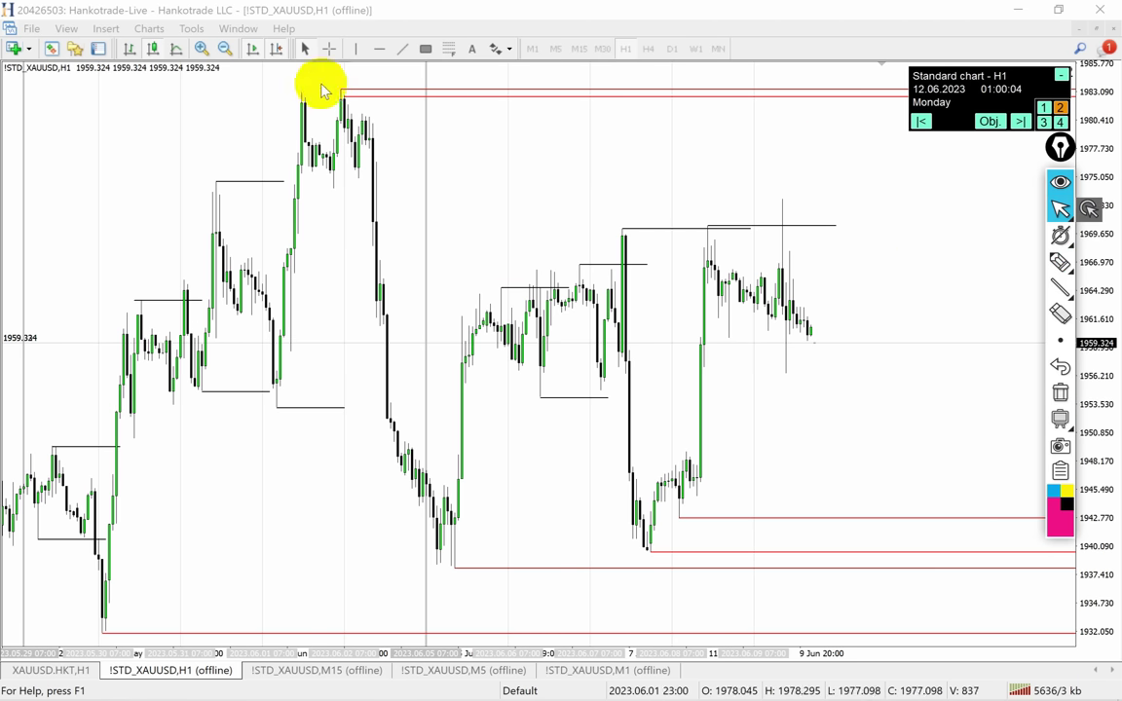
left_click(225, 49)
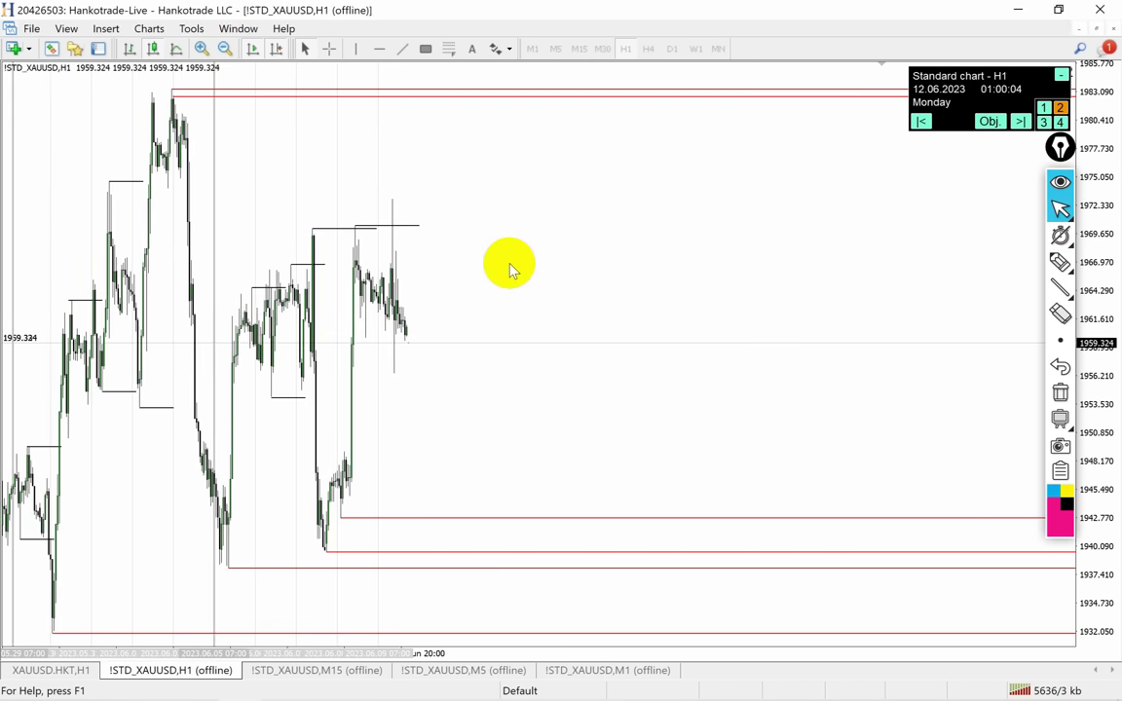
mouse_move(1058, 216)
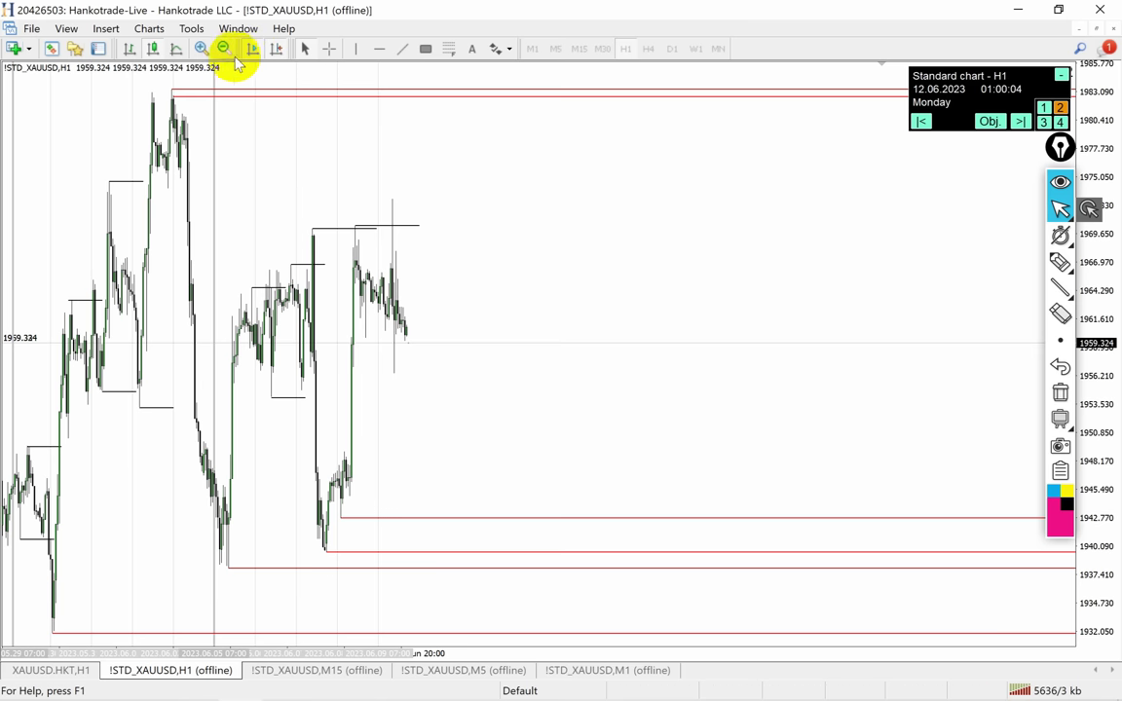
left_click(201, 50)
Step: Circle the 30 May low and the 2 June high with the freehand pen, and clear the annotations
mouse_move(1058, 251)
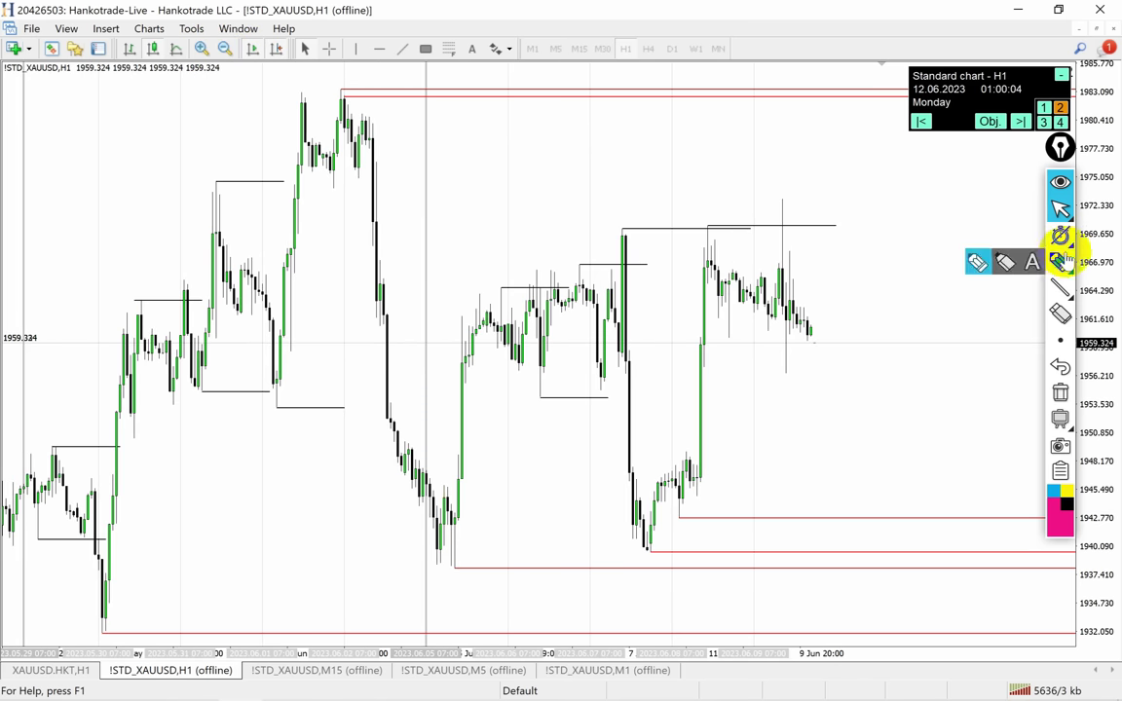
left_click(973, 252)
left_click_drag(131, 626, 99, 624)
left_click_drag(340, 80, 338, 84)
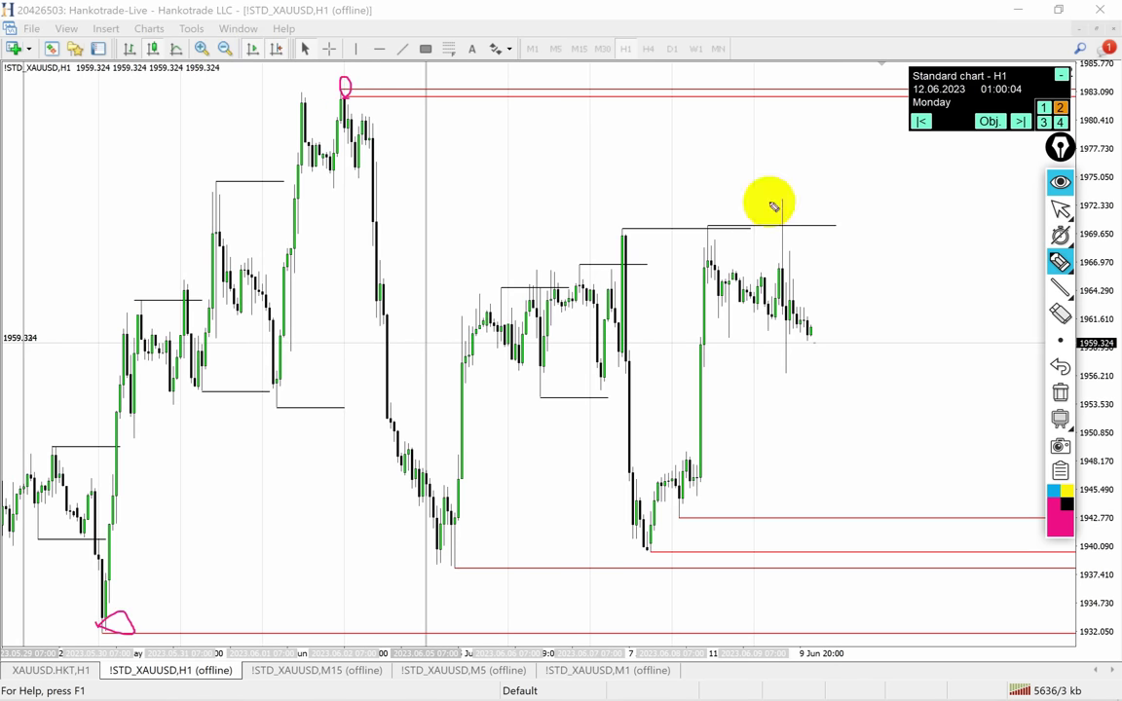
left_click(1061, 393)
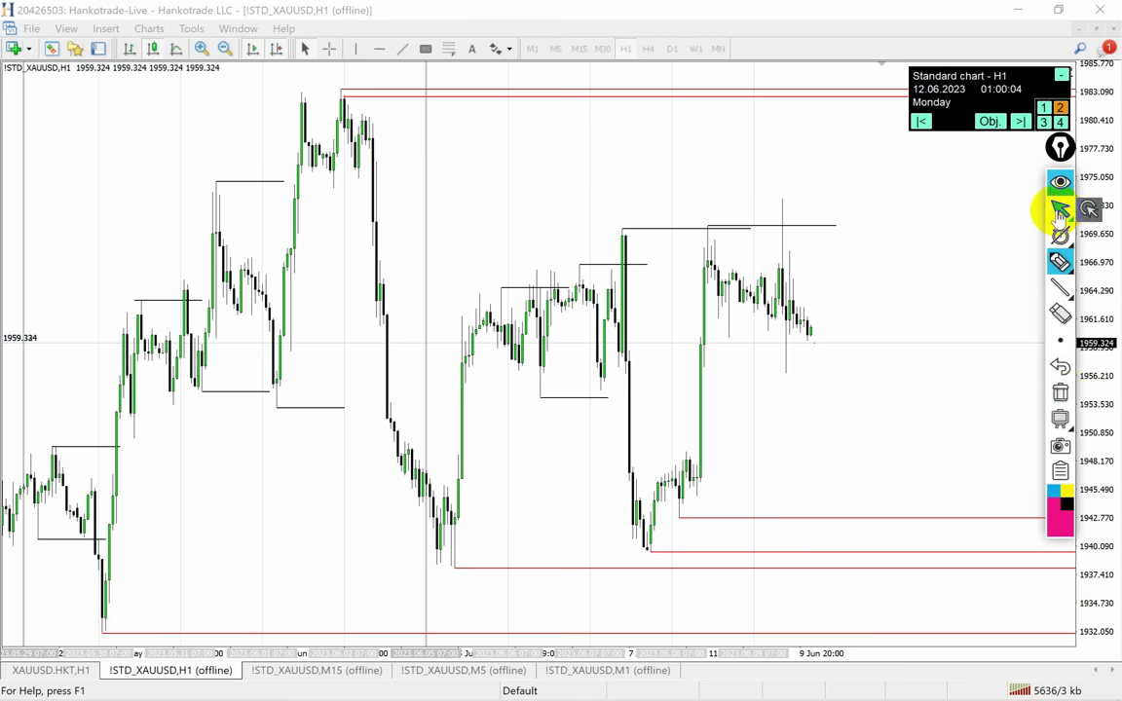
left_click(1062, 216)
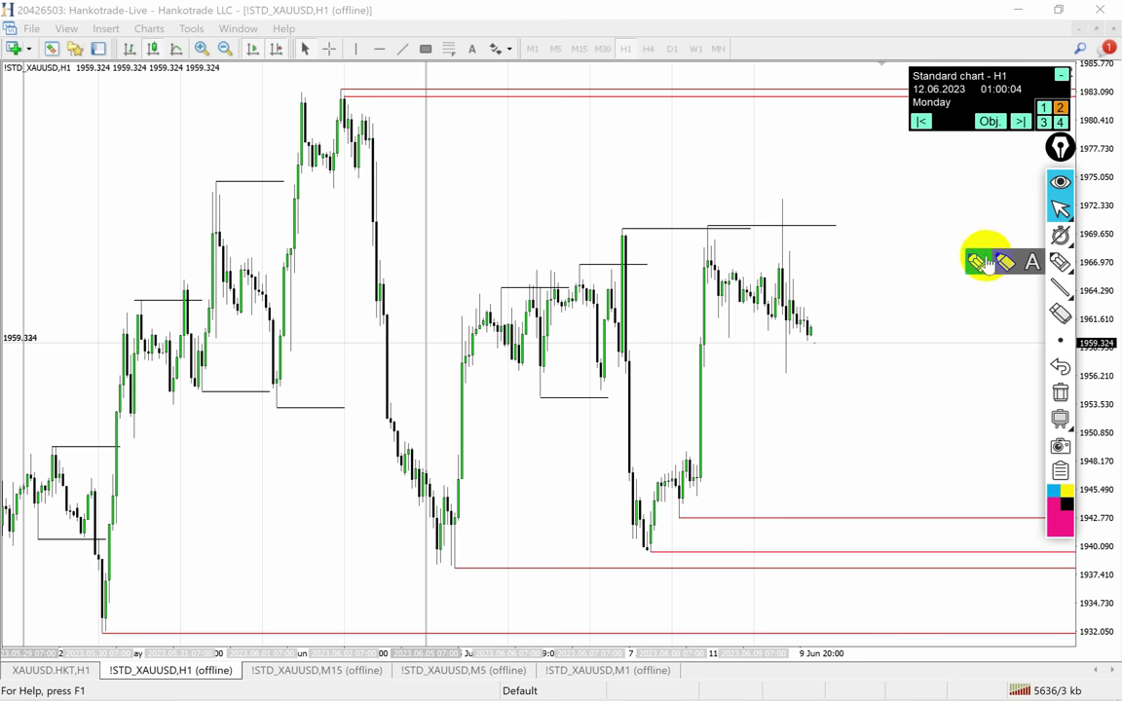
Step: Trace the black level lines at the 7 and 8 June highs with the freehand pen, and clear the strokes
left_click(979, 263)
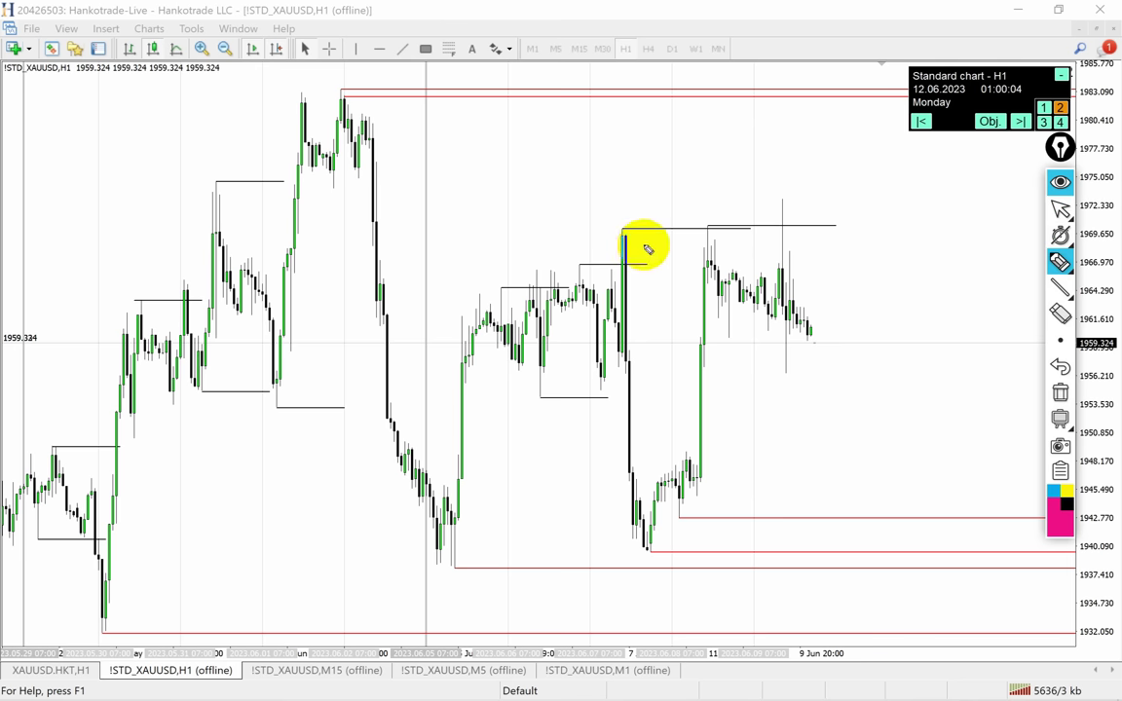
left_click_drag(625, 233, 818, 225)
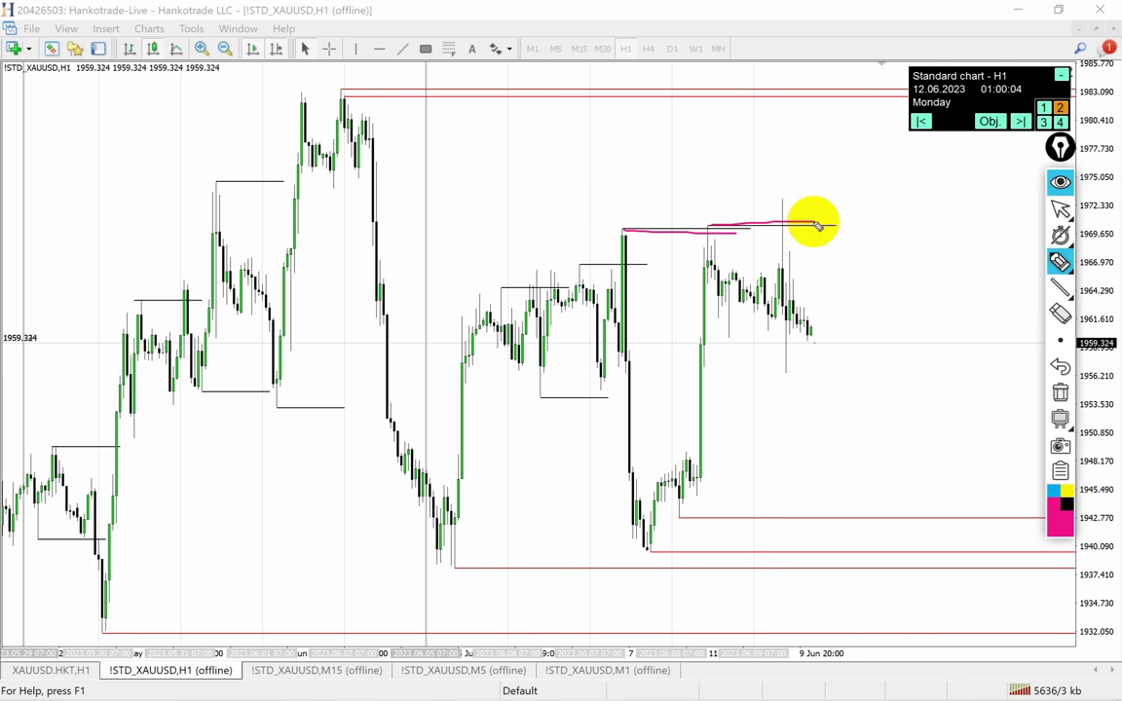
left_click(1059, 391)
mouse_move(1063, 210)
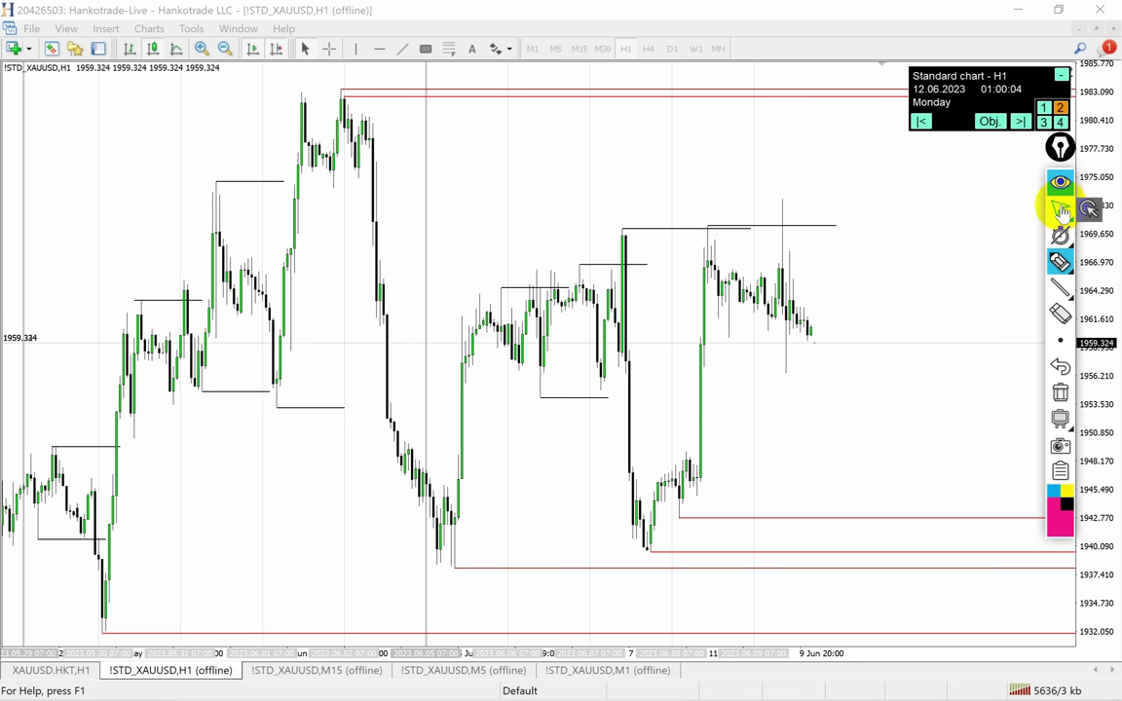
Step: Switch to the M15 simulation chart and enlarge the 8–9 June candles and kill zones
left_click(362, 672)
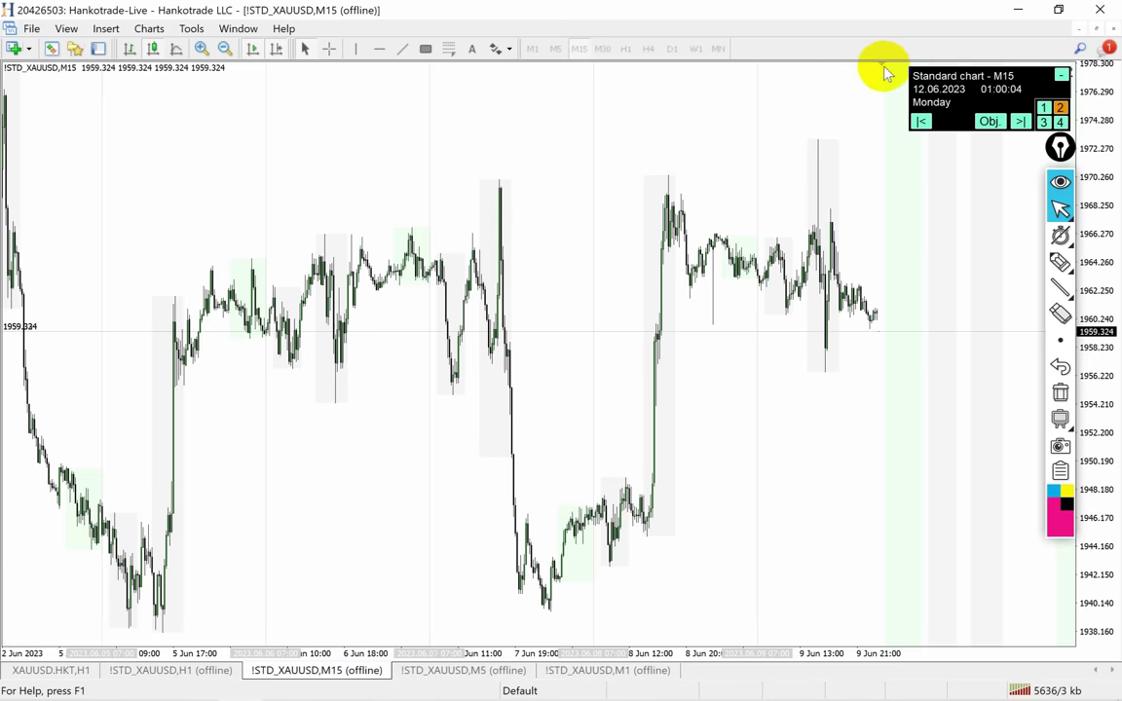
scroll(263, 93, "down", 3)
left_click(202, 48)
left_click(990, 127)
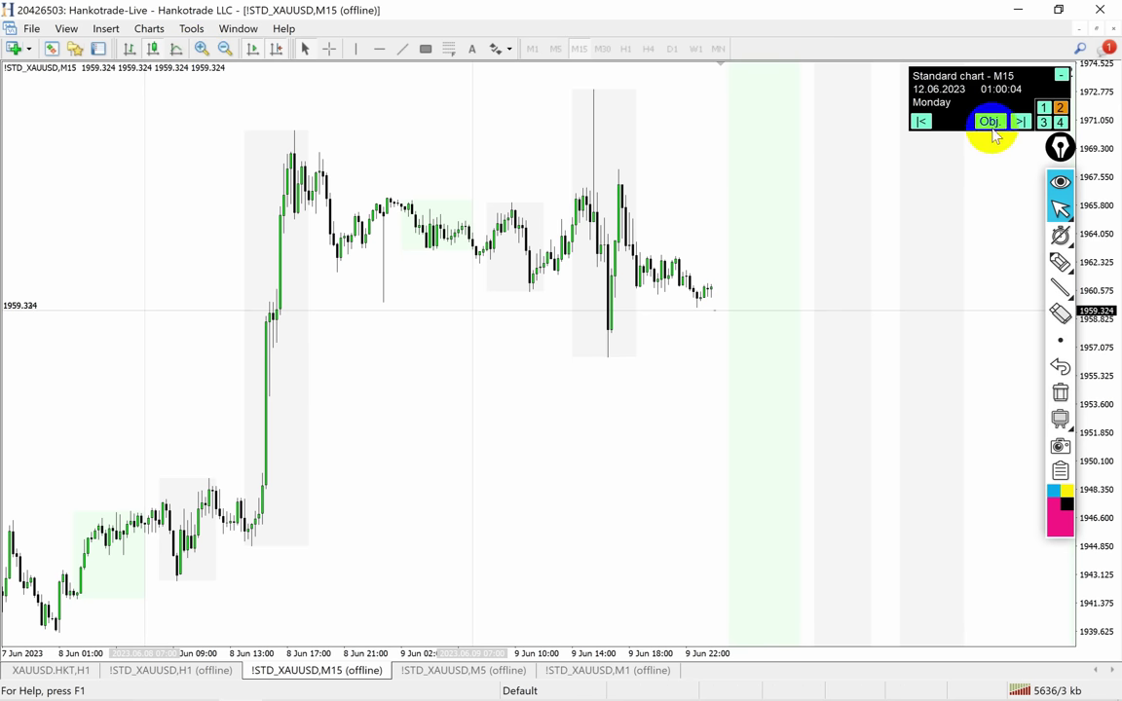
Step: Outline the green kill zone at the start of 9 June with the freehand pen, and clear the outline
left_click(1060, 262)
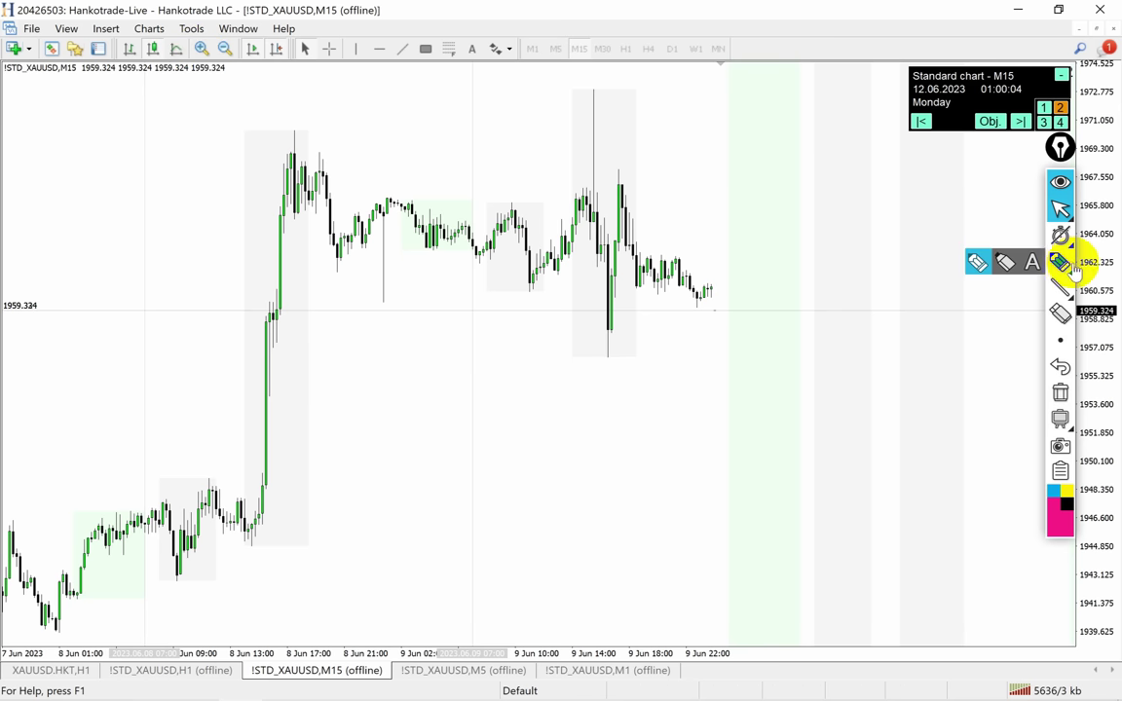
left_click(984, 265)
mouse_move(394, 194)
left_mouse_down()
mouse_move(396, 236)
mouse_move(469, 242)
mouse_move(469, 199)
mouse_move(382, 201)
left_mouse_up()
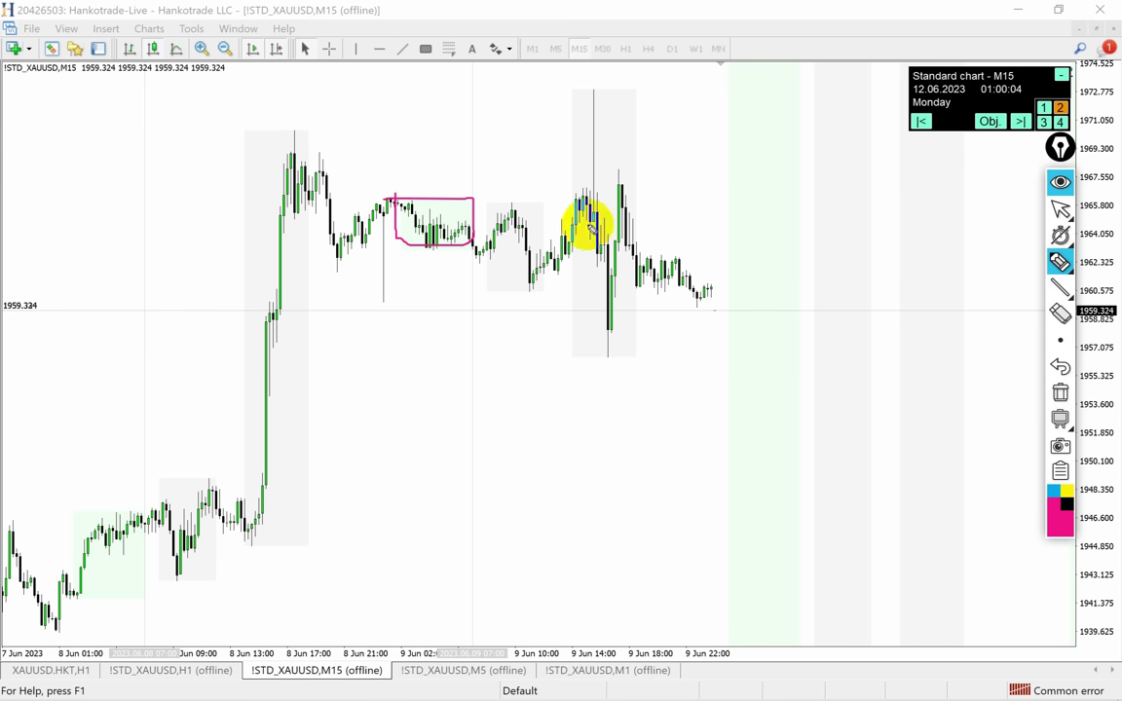
left_click(1060, 394)
Step: Mark the two grey 9 June kill zones and the next session's green zone in freehand, and clear the annotations
mouse_move(488, 204)
left_mouse_down()
mouse_move(494, 297)
mouse_move(535, 289)
mouse_move(506, 207)
left_mouse_up()
mouse_move(574, 104)
left_mouse_down()
mouse_move(639, 243)
mouse_move(606, 108)
mouse_move(589, 103)
left_mouse_up()
mouse_move(728, 89)
left_mouse_down()
mouse_move(723, 382)
mouse_move(747, 461)
mouse_move(787, 446)
mouse_move(746, 149)
left_mouse_up()
left_click(1060, 392)
mouse_move(764, 258)
left_mouse_down()
mouse_move(726, 263)
mouse_move(763, 275)
left_mouse_up()
left_click(1060, 391)
left_click(1060, 208)
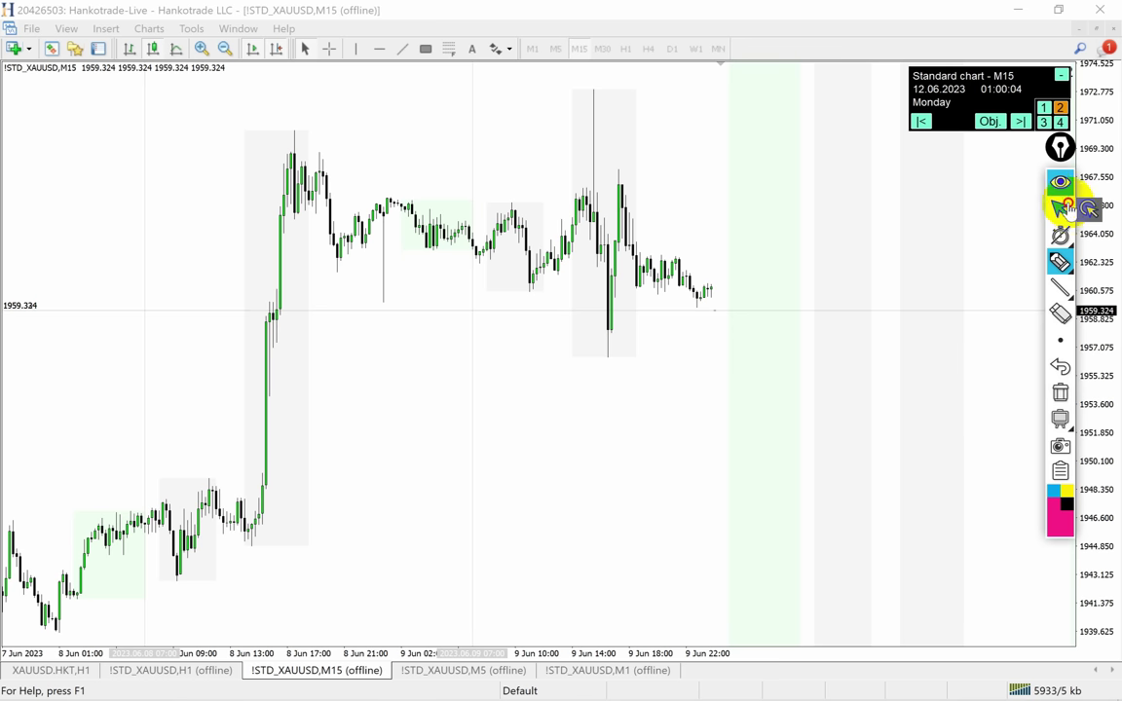
Step: Bring up the paused XAUUSD simulator window and set its bar navigation to Standard chart - M15
mouse_move(545, 700)
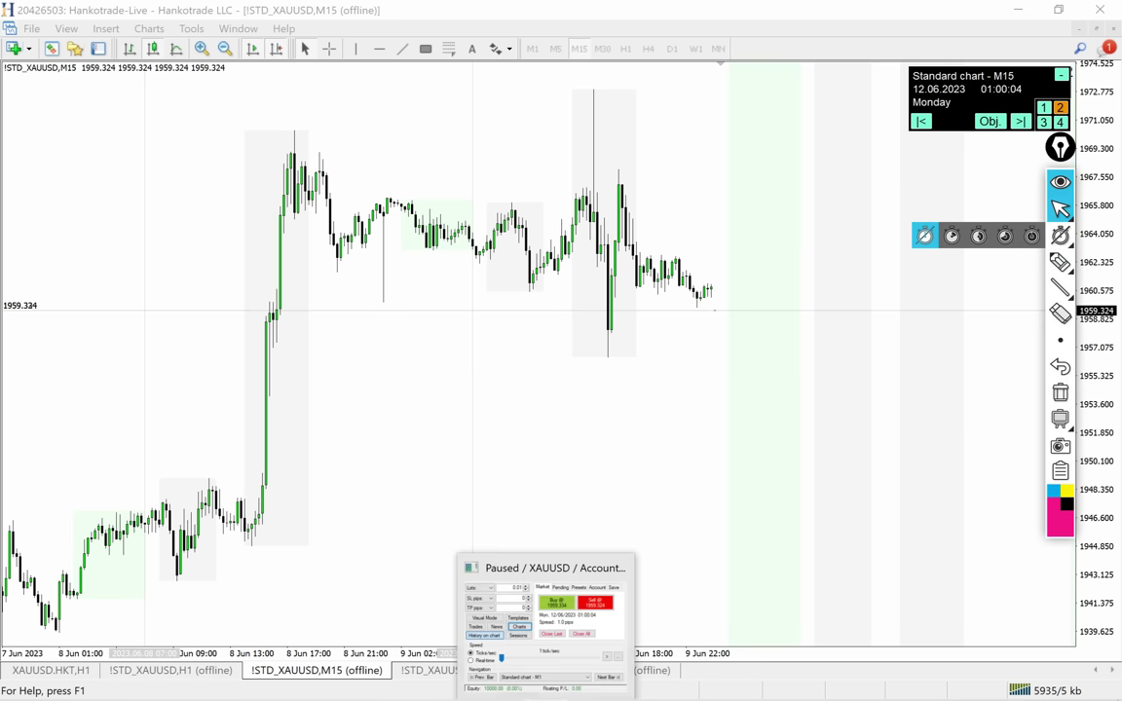
left_click(546, 628)
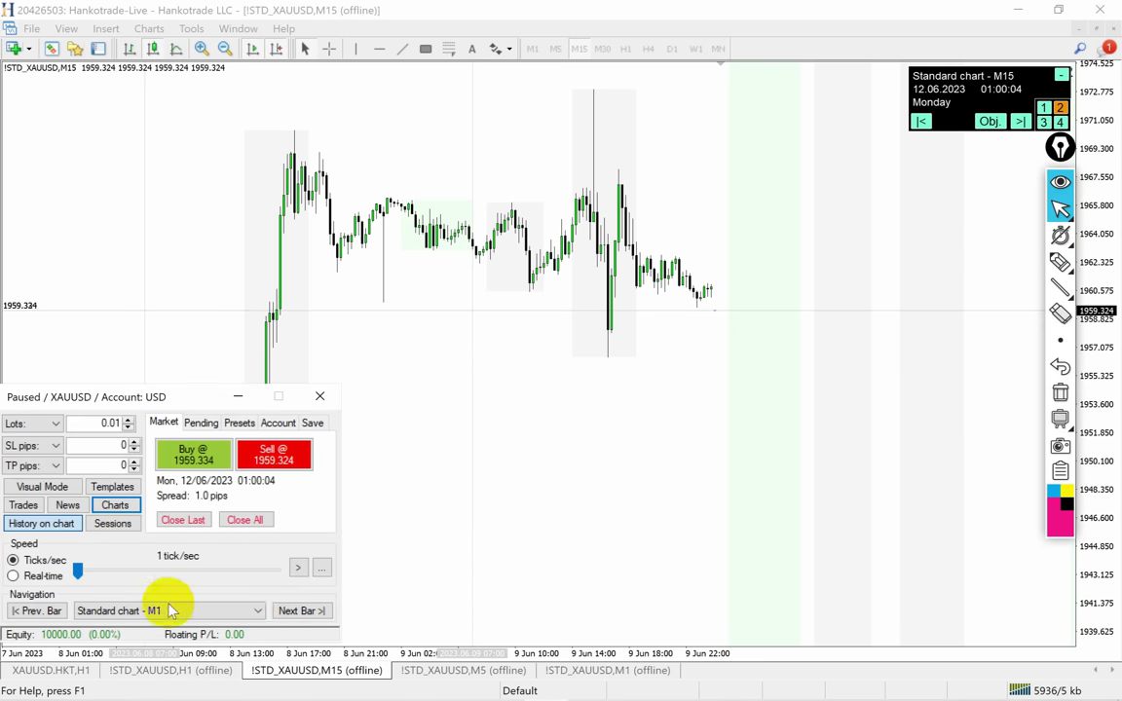
left_click(251, 609)
left_click(166, 646)
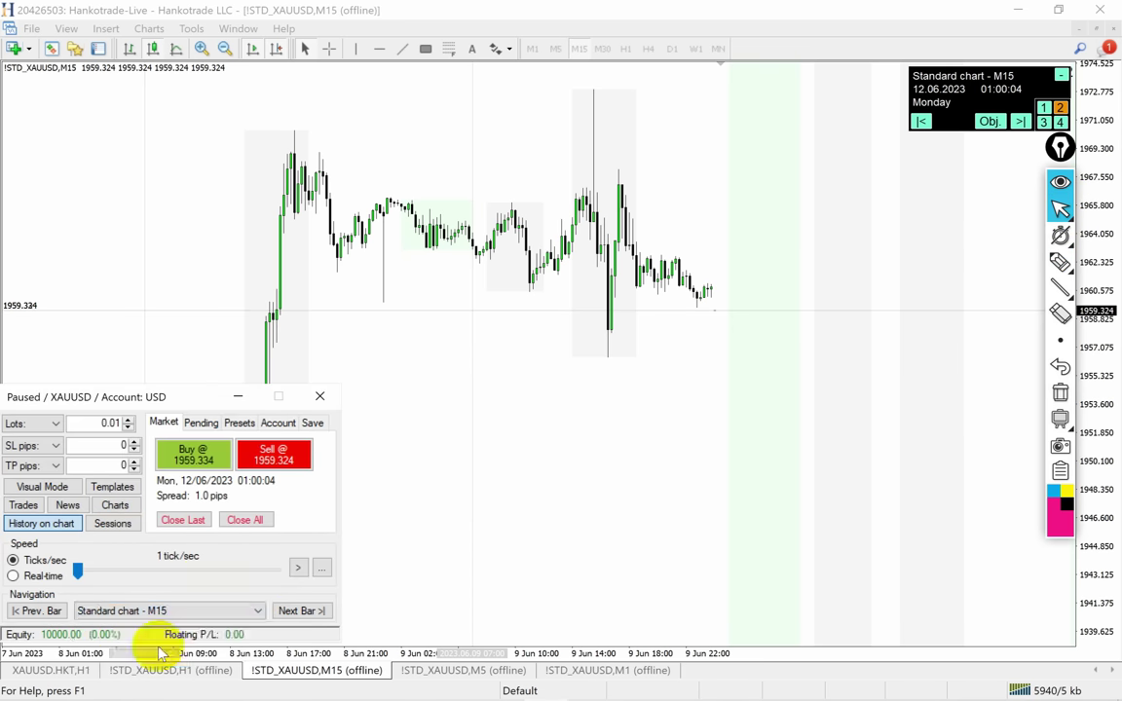
Step: Advance the simulation one M15 bar at a time through the green kill zone to 07:15 on 12 June 2023
left_click(301, 610)
left_click(300, 611)
left_click(301, 610)
left_click(302, 611)
left_click(302, 611)
left_click(303, 612)
left_click(301, 612)
left_click(302, 611)
left_click(302, 612)
left_click(302, 612)
left_click(302, 612)
left_click(302, 612)
left_click(302, 612)
left_click(302, 612)
left_click(301, 611)
left_click(302, 611)
left_click(302, 611)
left_click(302, 611)
left_click(302, 612)
left_click(302, 611)
left_click(301, 612)
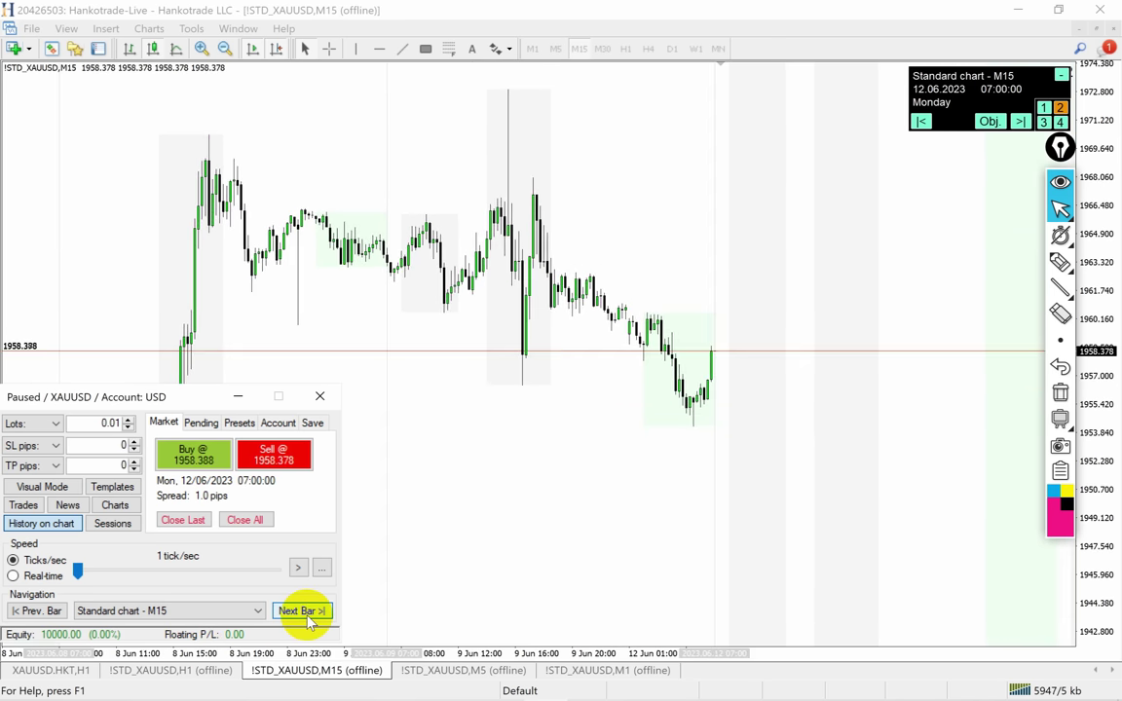
left_click(302, 611)
Step: Draw a freehand vertical stroke at the end of the 12 June green kill zone, clear it, and return to the pointer
left_click_drag(712, 80, 715, 408)
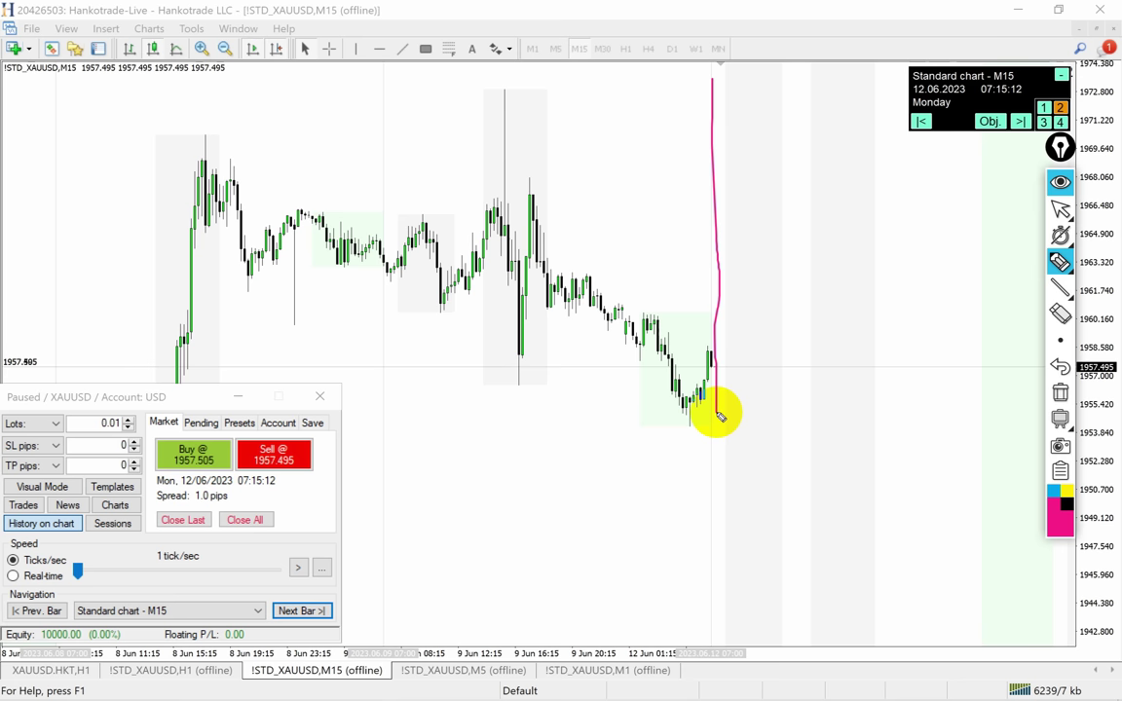
left_click(1061, 396)
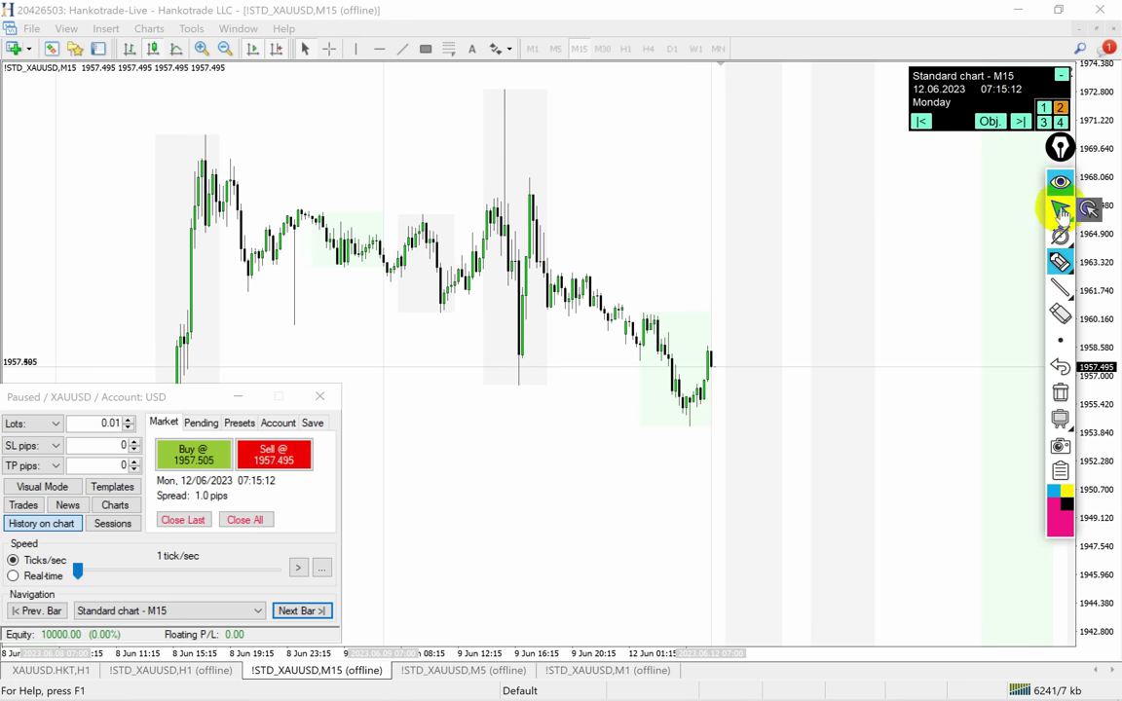
left_click(1060, 208)
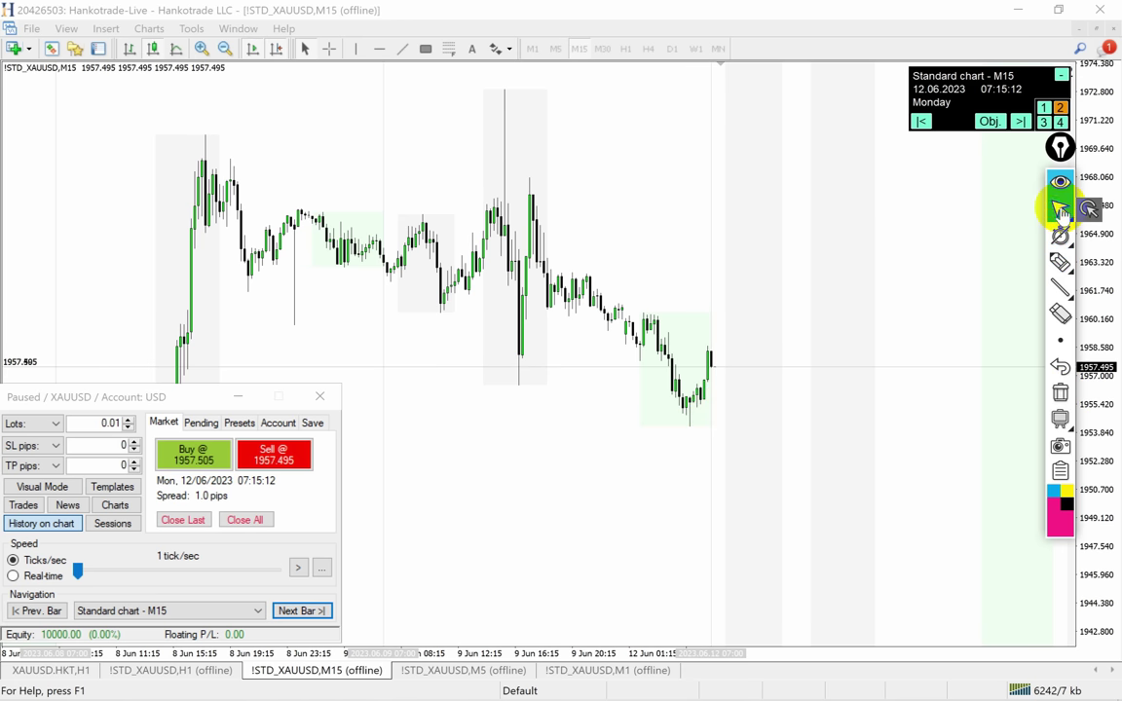
Step: On the H1 simulation chart, place a vertical line at 12 June 07:00 and a red level line from the 9 June 15:00 high
left_click(205, 673)
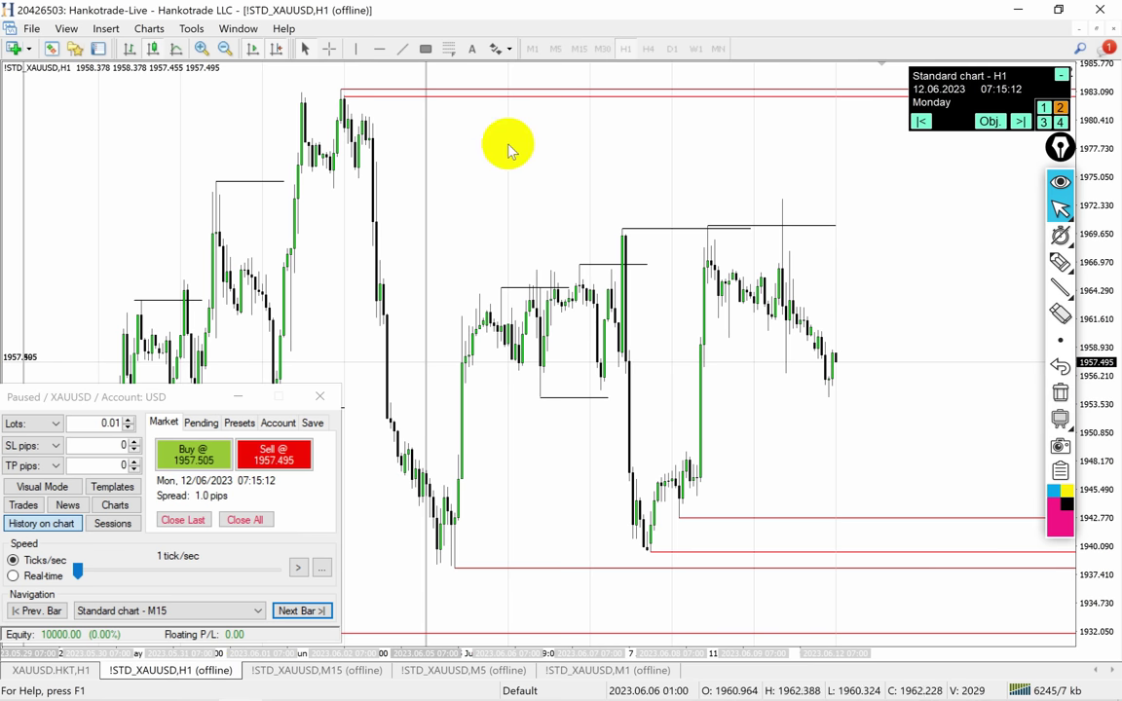
left_click(356, 49)
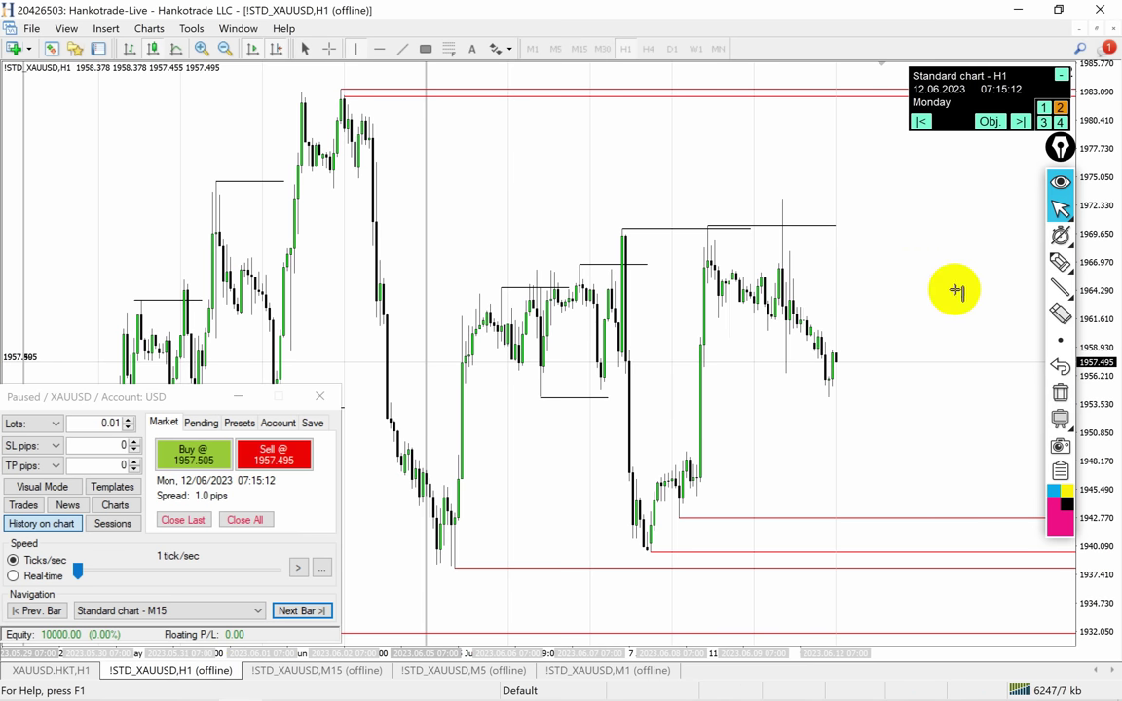
left_click(835, 263)
left_click(643, 426)
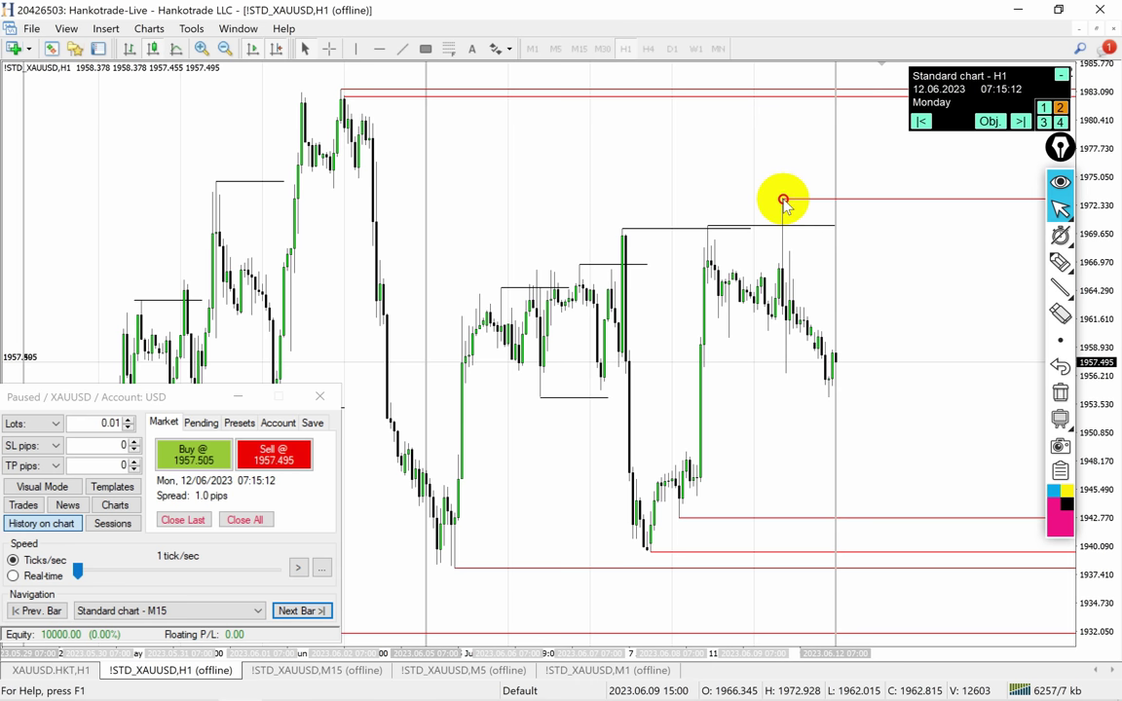
left_click(786, 207)
Step: Compare the M15 kill zones with the liquidity levels marked on the H1 simulation chart
left_click(319, 670)
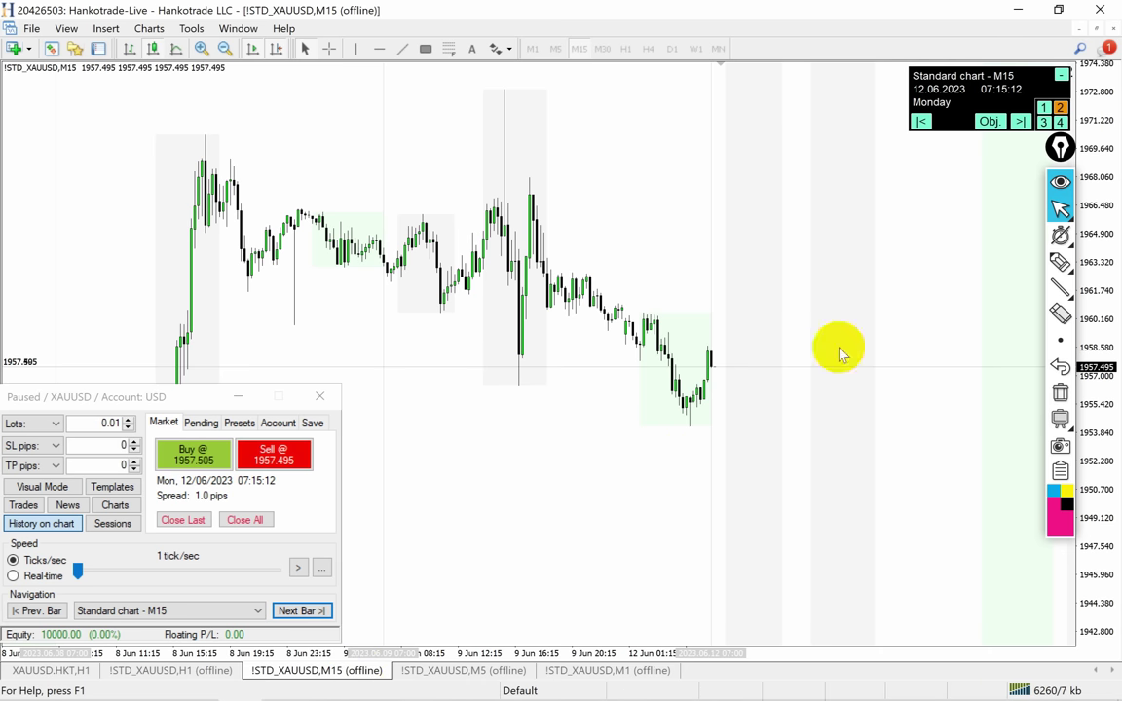
left_click(209, 668)
left_click(1060, 289)
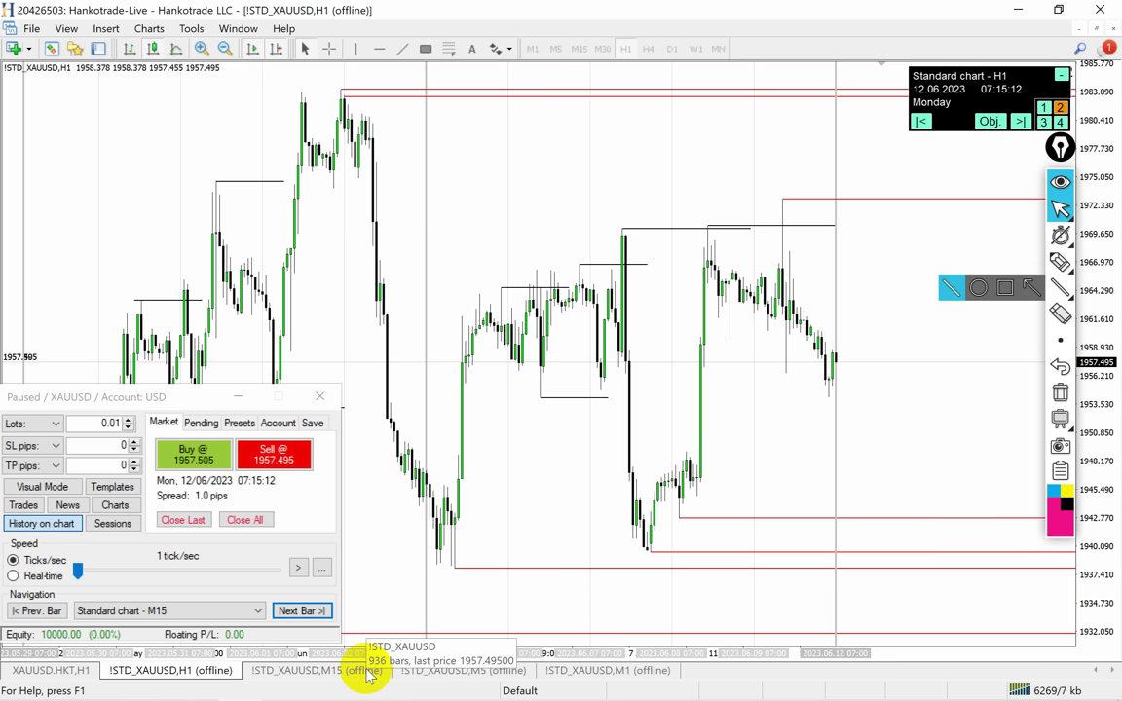
Step: On the enlarged M15 chart, trace the 12 June green zone's high, low and 07:00 open in magenta and blue freehand, and clear the strokes
left_click(316, 670)
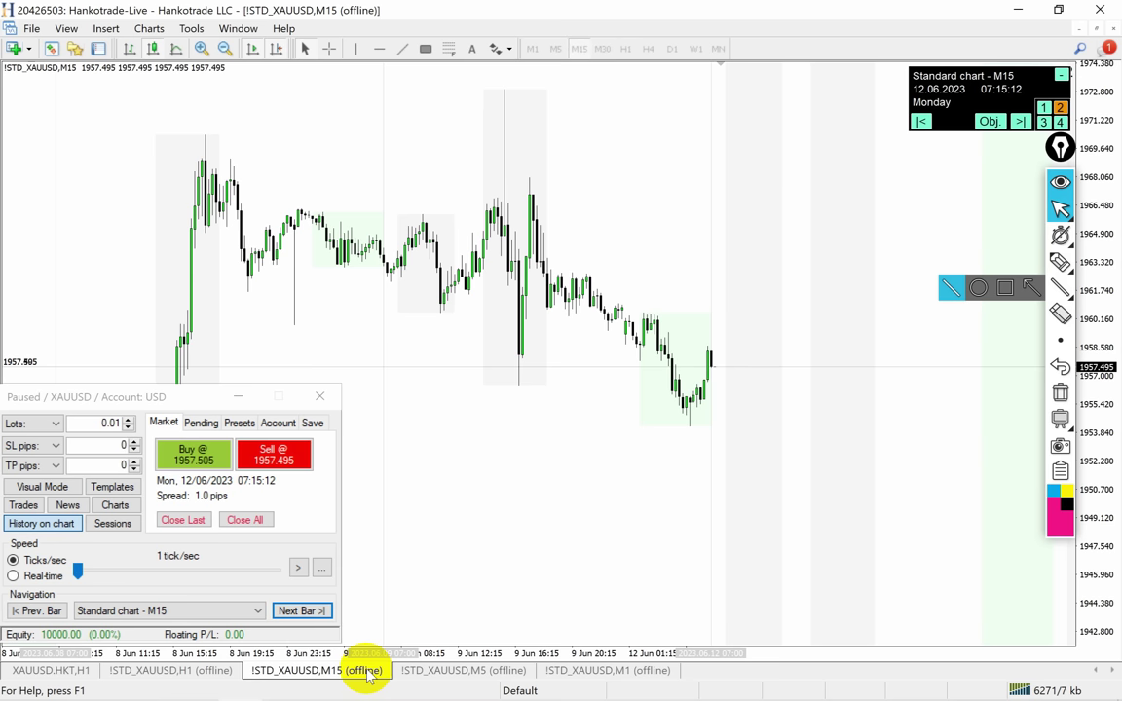
left_click(201, 50)
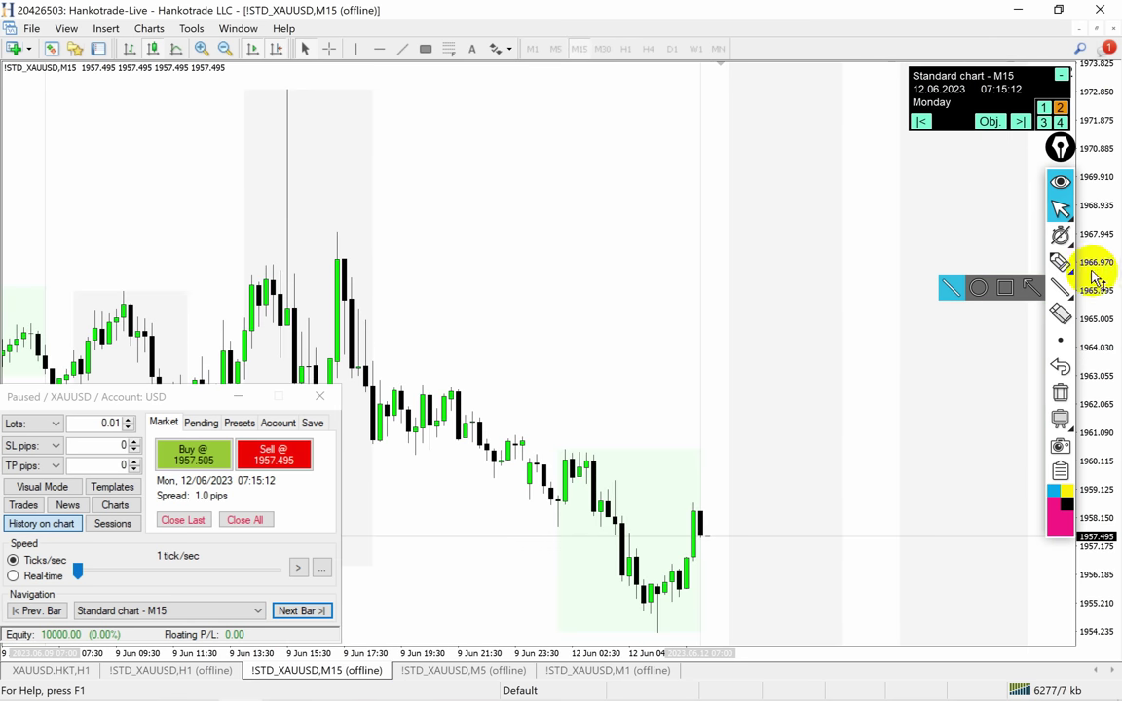
mouse_move(1059, 261)
left_click(979, 260)
left_click_drag(564, 449, 818, 443)
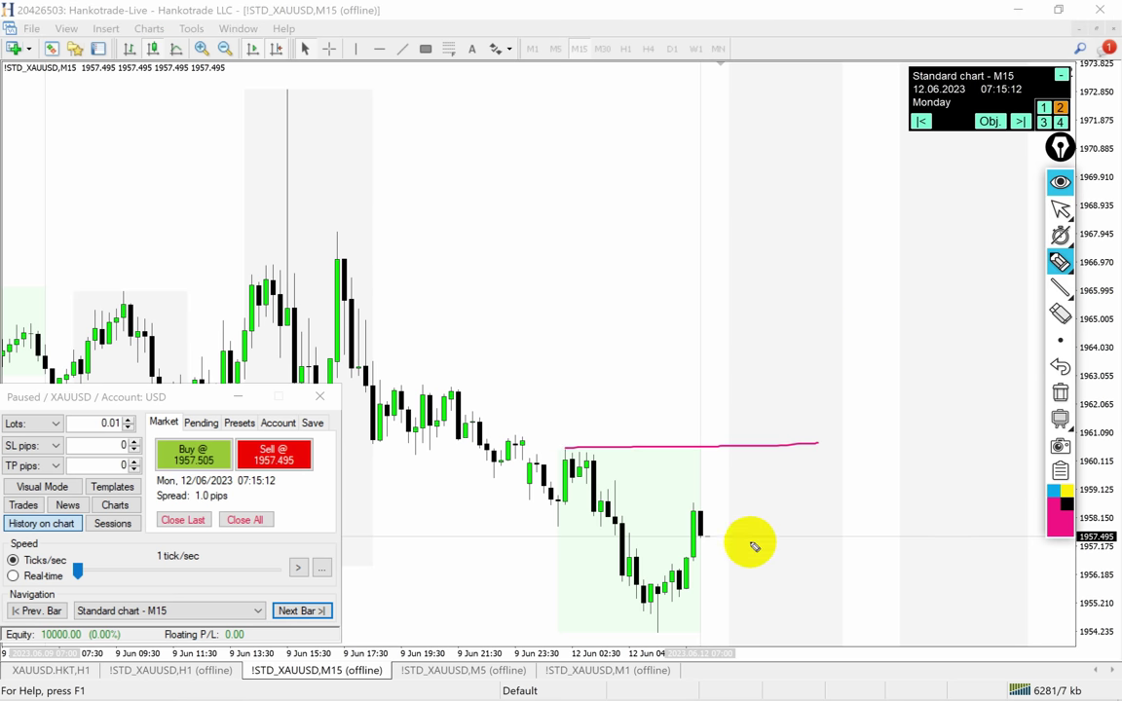
left_click_drag(700, 510, 800, 511)
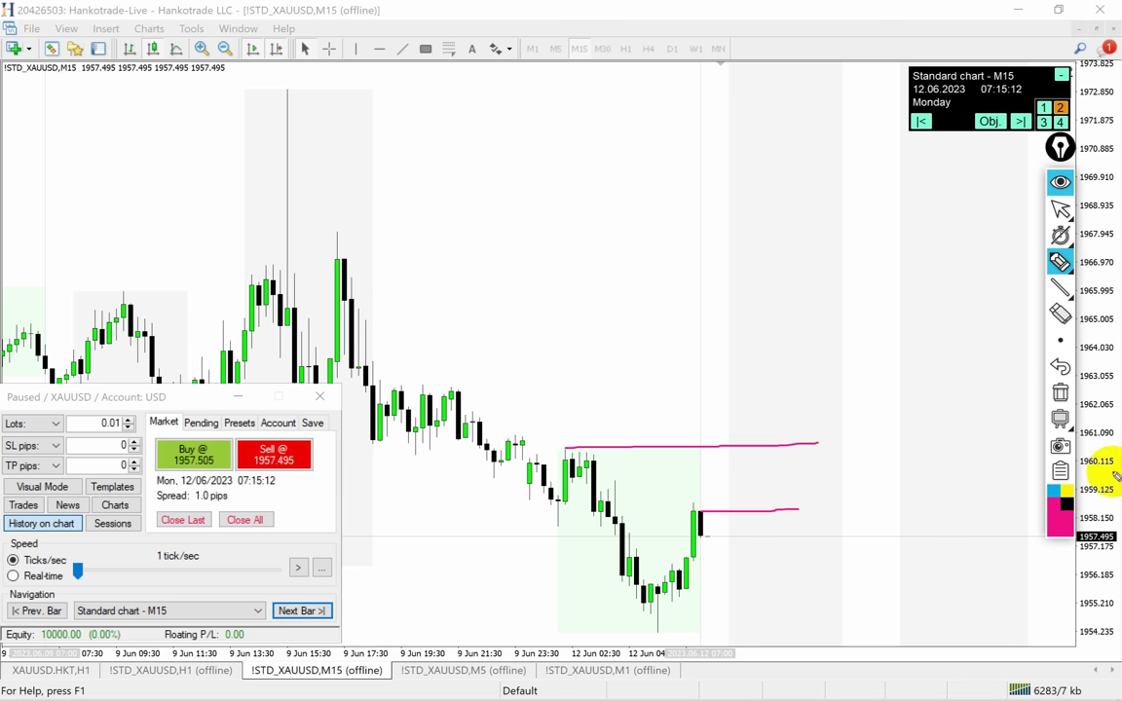
left_click(1053, 491)
left_click_drag(659, 633, 843, 628)
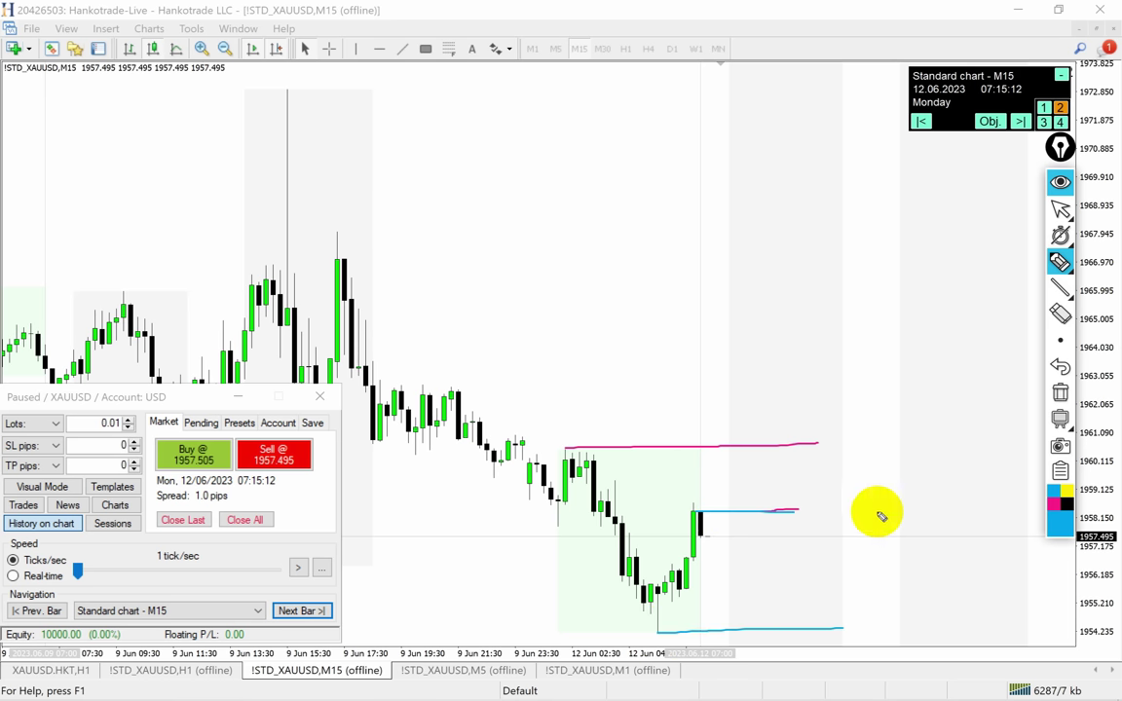
left_click(1061, 392)
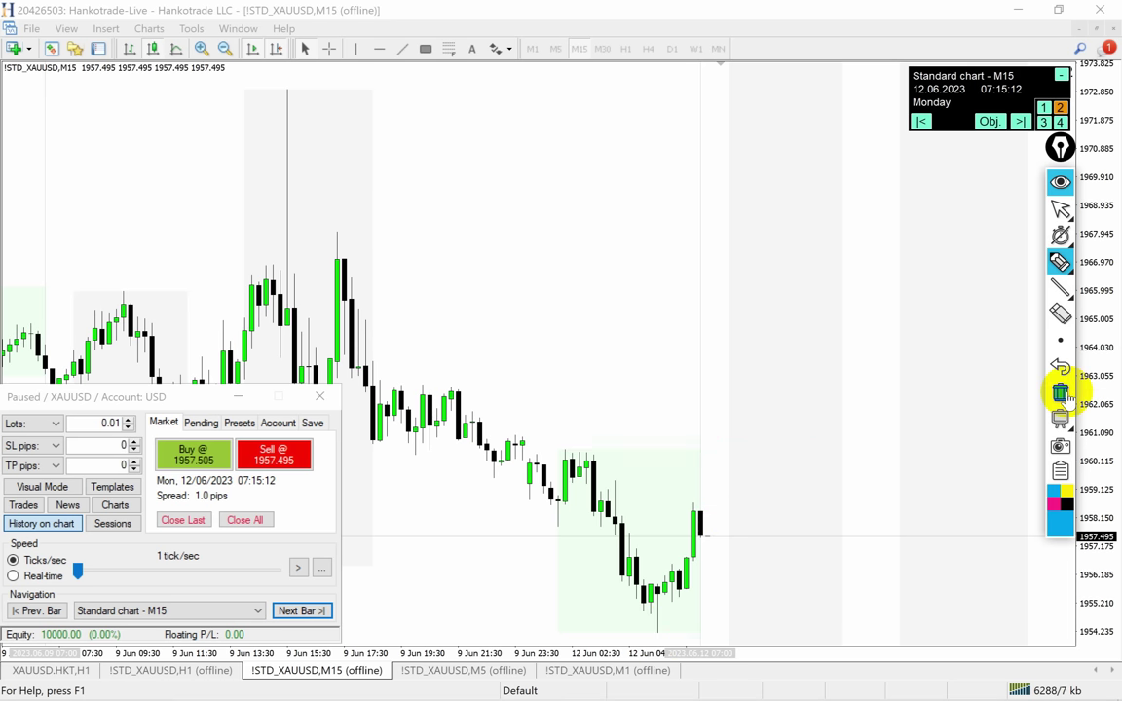
left_click(1061, 210)
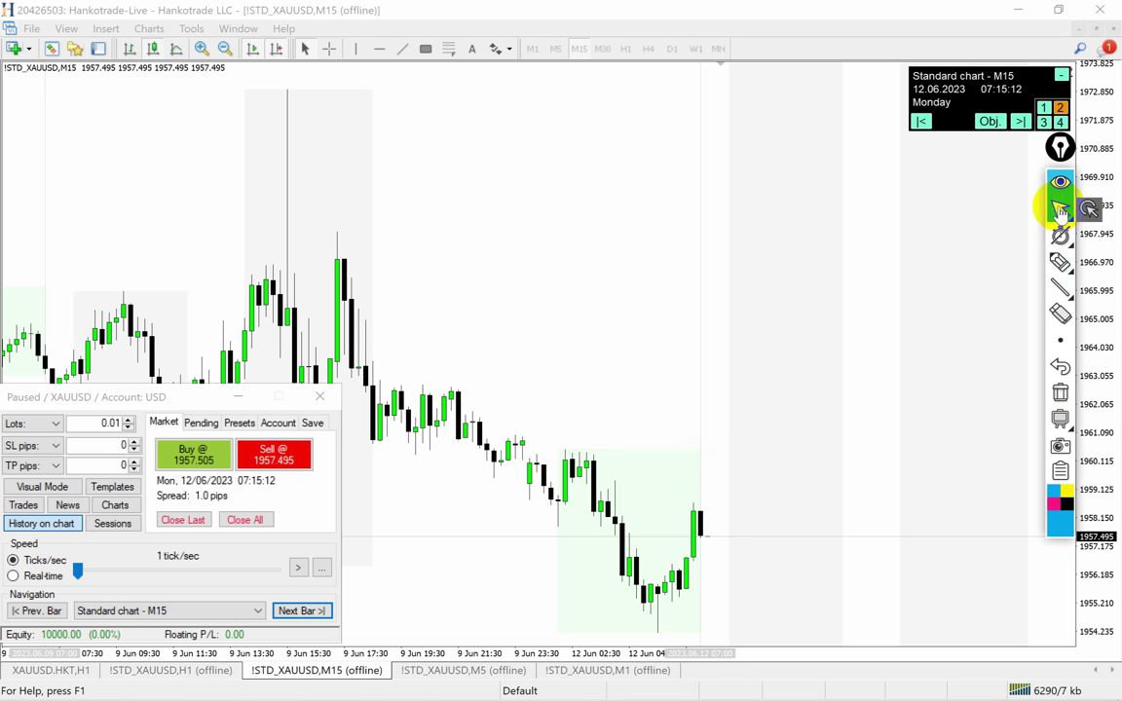